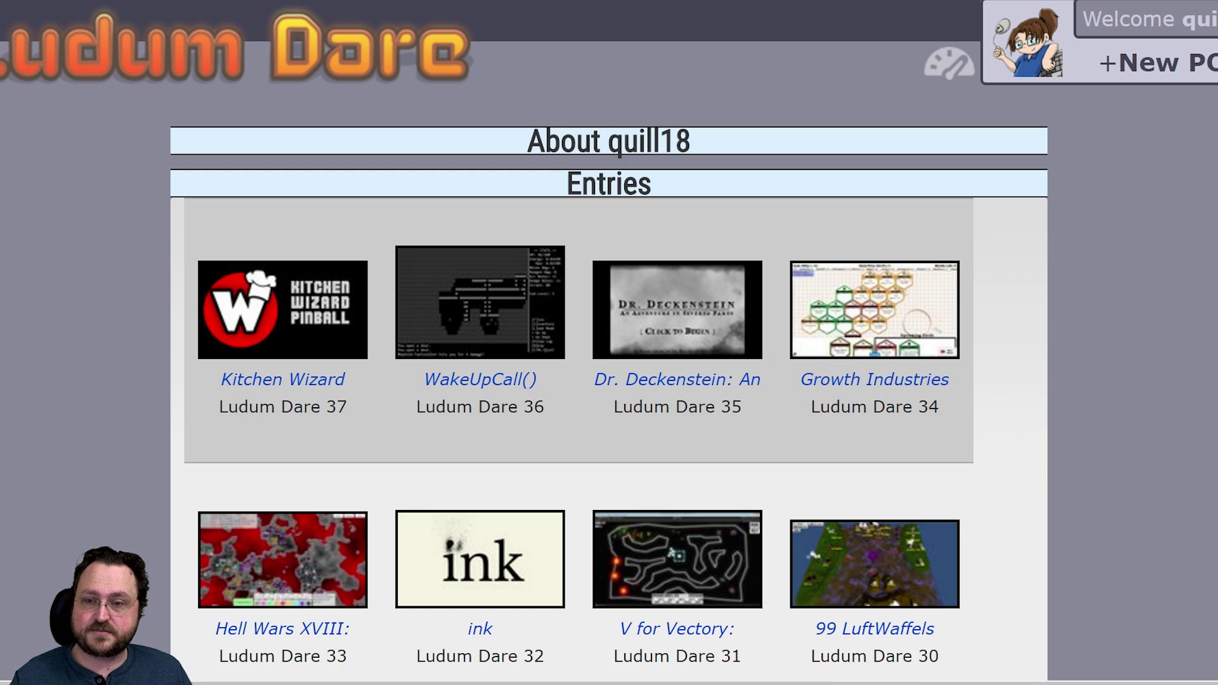
Step: Review the Ludum Dare profile's game entries from Ludum Dare 37 down to Ludum Dare 22 and the trophies section
{"action": "scroll", "coordinate": [196, 435], "scroll_direction": "down", "scroll_amount": 14}
{"action": "scroll", "coordinate": [1040, 255], "scroll_direction": "up", "scroll_amount": 4}
{"action": "scroll", "coordinate": [1040, 256], "scroll_direction": "up", "scroll_amount": 1}
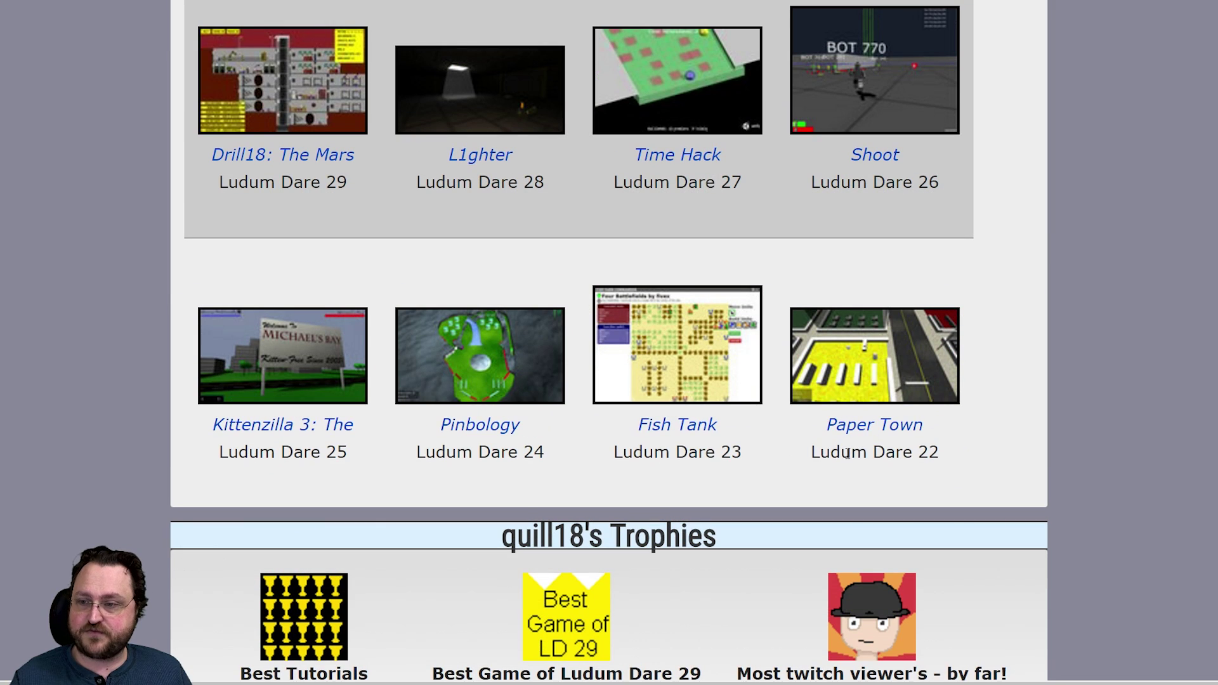
{"action": "triple_click", "coordinate": [1002, 464]}
{"action": "left_click", "coordinate": [1059, 421]}
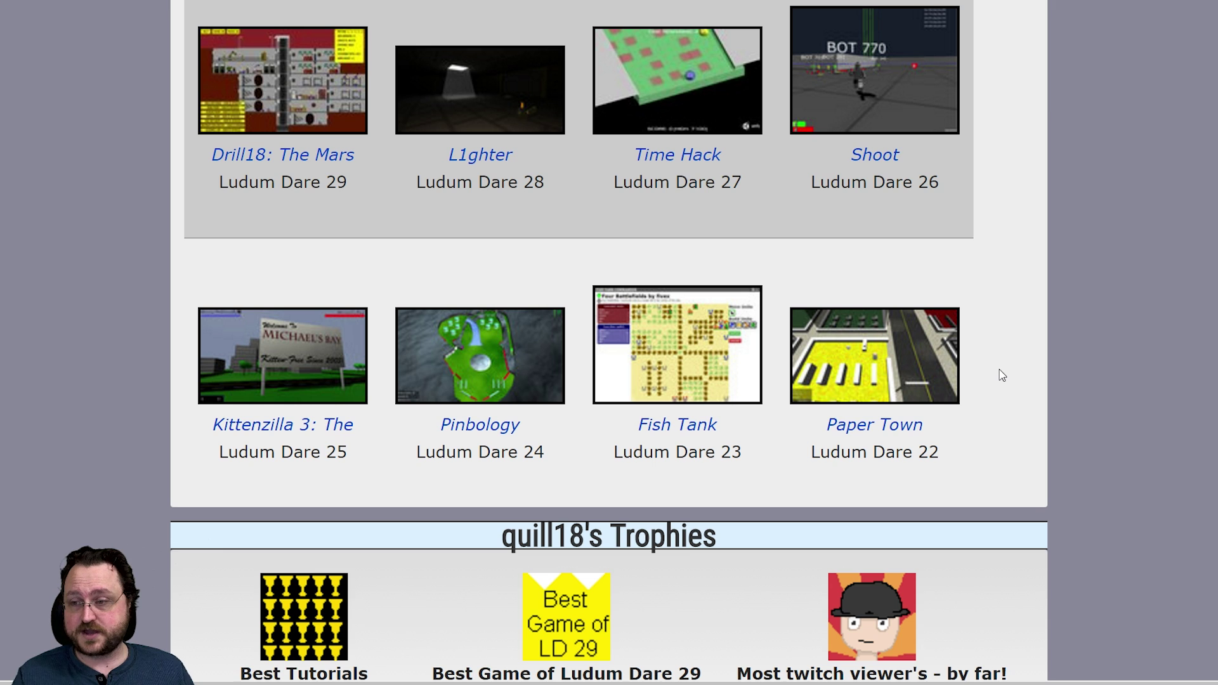
{"action": "scroll", "coordinate": [1004, 373], "scroll_direction": "up", "scroll_amount": 2}
{"action": "scroll", "coordinate": [1009, 412], "scroll_direction": "up", "scroll_amount": 3}
{"action": "scroll", "coordinate": [1018, 462], "scroll_direction": "down", "scroll_amount": 4}
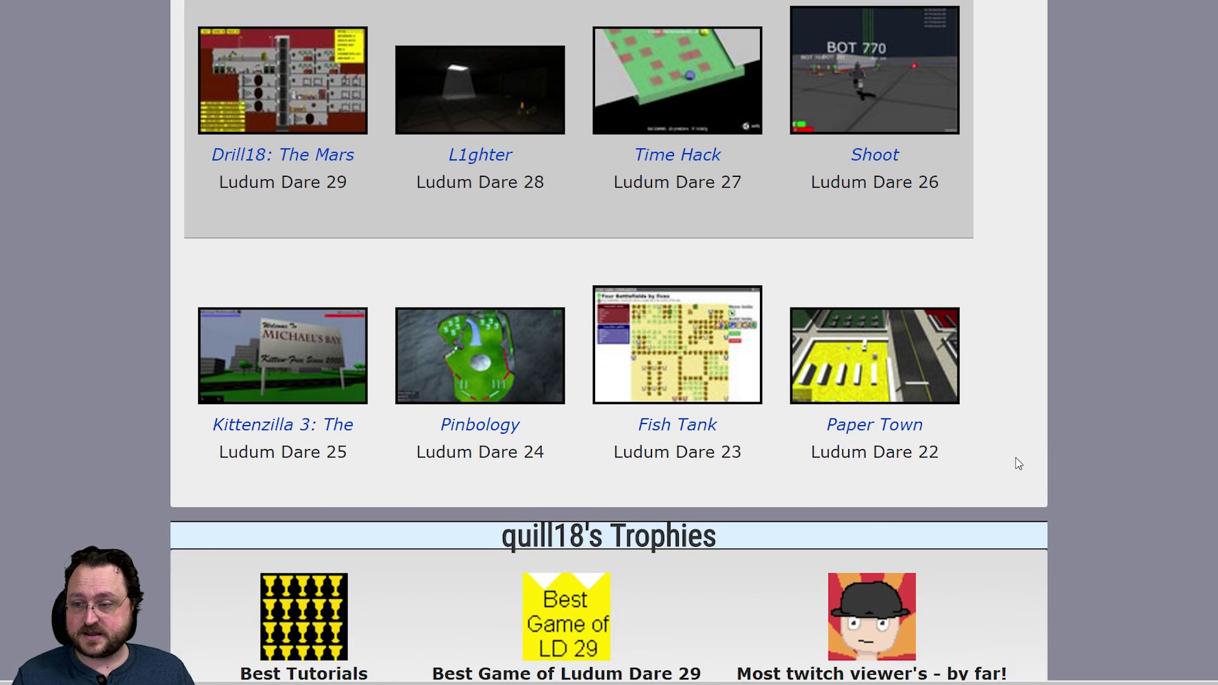
{"action": "scroll", "coordinate": [1021, 451], "scroll_direction": "up", "scroll_amount": 2}
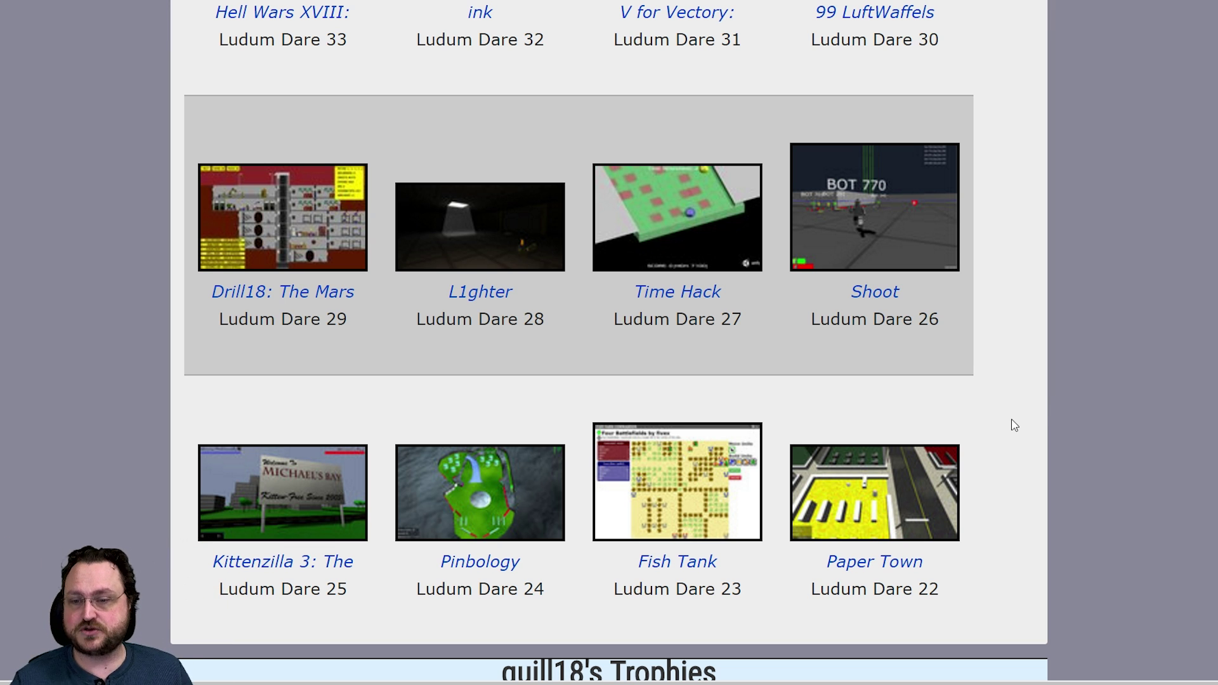
{"action": "scroll", "coordinate": [926, 492], "scroll_direction": "up", "scroll_amount": 6}
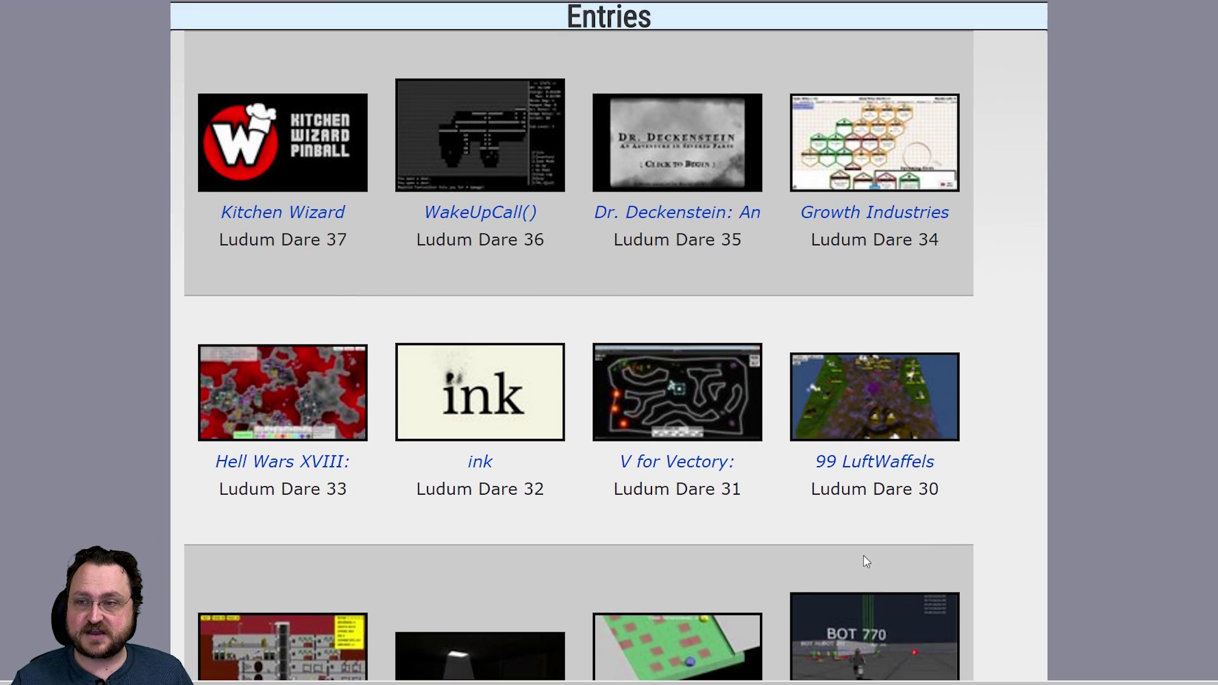
{"action": "scroll", "coordinate": [931, 543], "scroll_direction": "up", "scroll_amount": 3}
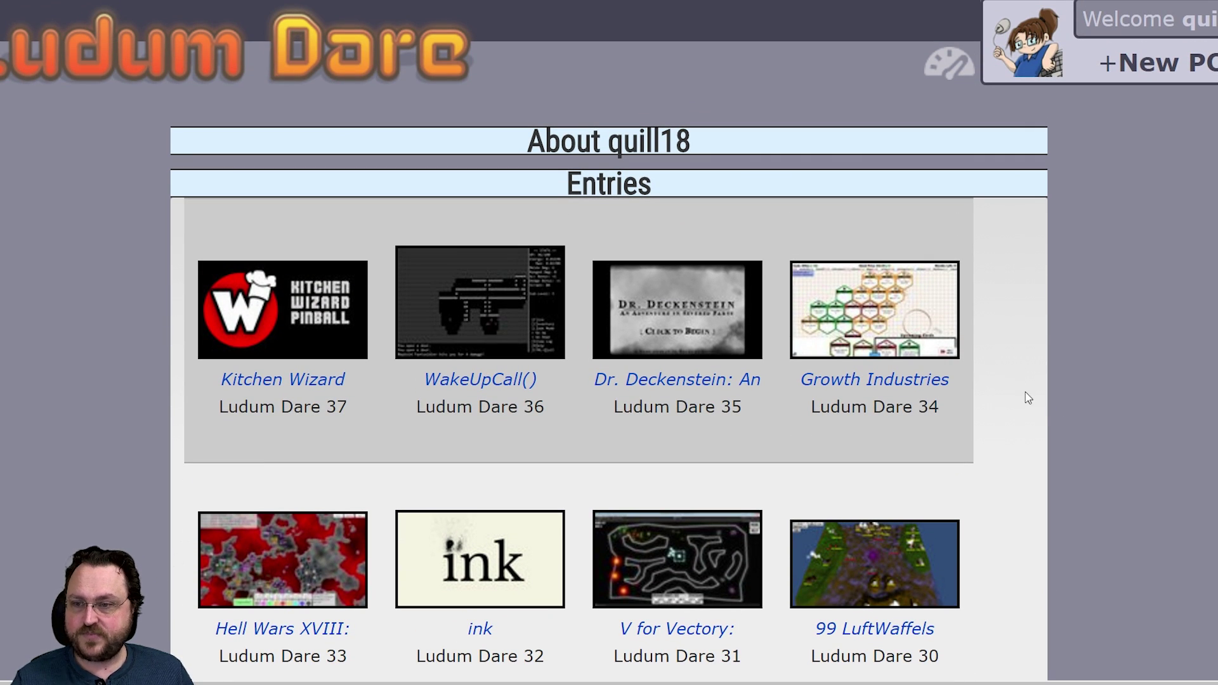
{"action": "scroll", "coordinate": [1008, 415], "scroll_direction": "down", "scroll_amount": 5}
{"action": "scroll", "coordinate": [1008, 414], "scroll_direction": "down", "scroll_amount": 4}
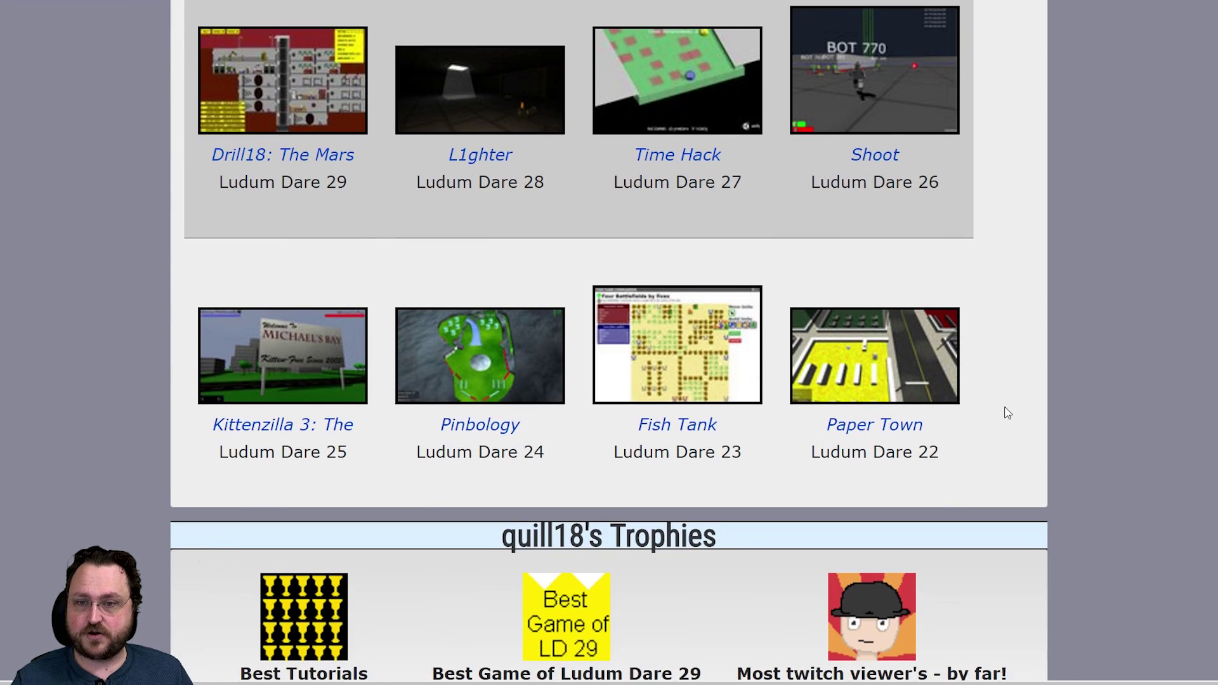
{"action": "scroll", "coordinate": [1005, 434], "scroll_direction": "up", "scroll_amount": 3}
{"action": "scroll", "coordinate": [1005, 434], "scroll_direction": "up", "scroll_amount": 7}
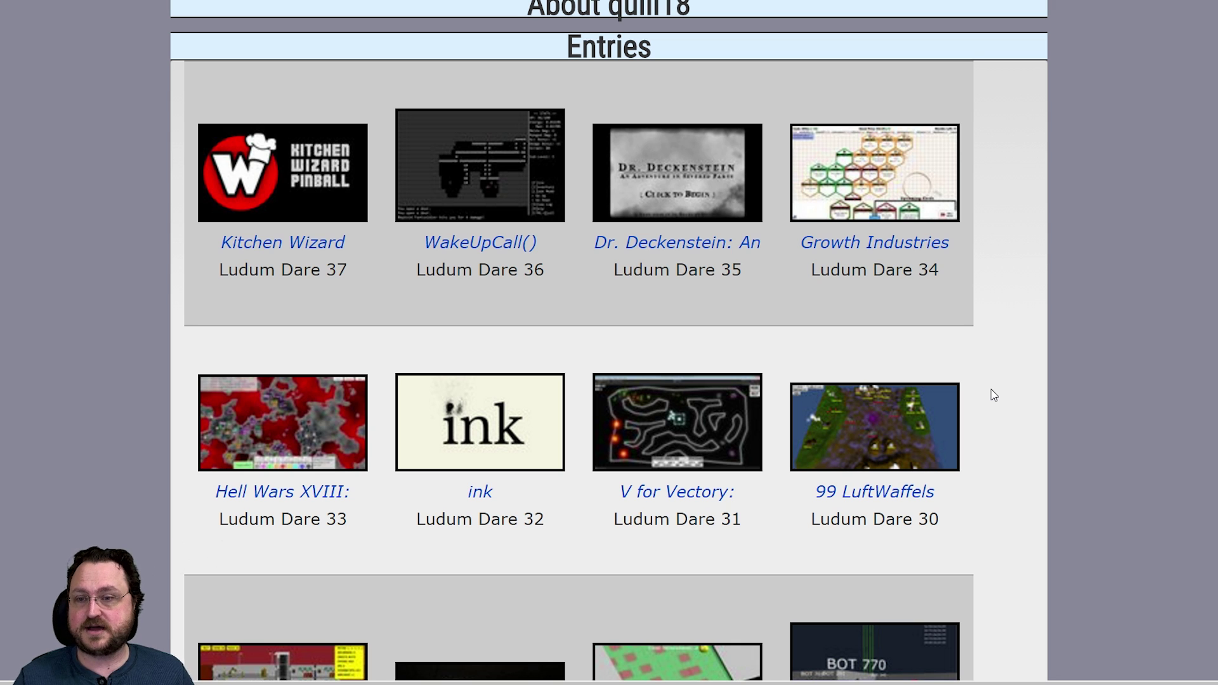
Step: Compare the newer entries, such as Dr. Deckenstein and ink, with the older ones, such as Time Hack
{"action": "scroll", "coordinate": [994, 394], "scroll_direction": "down", "scroll_amount": 1}
{"action": "scroll", "coordinate": [993, 393], "scroll_direction": "up", "scroll_amount": 1}
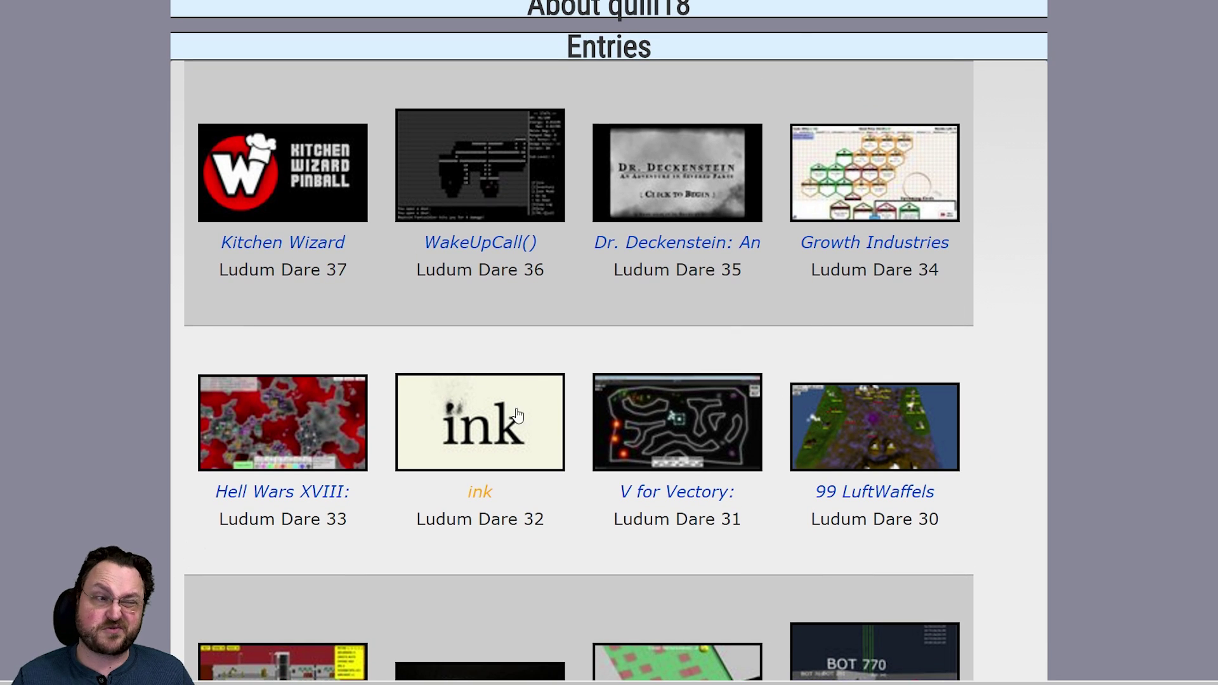
{"action": "scroll", "coordinate": [1016, 373], "scroll_direction": "up", "scroll_amount": 1}
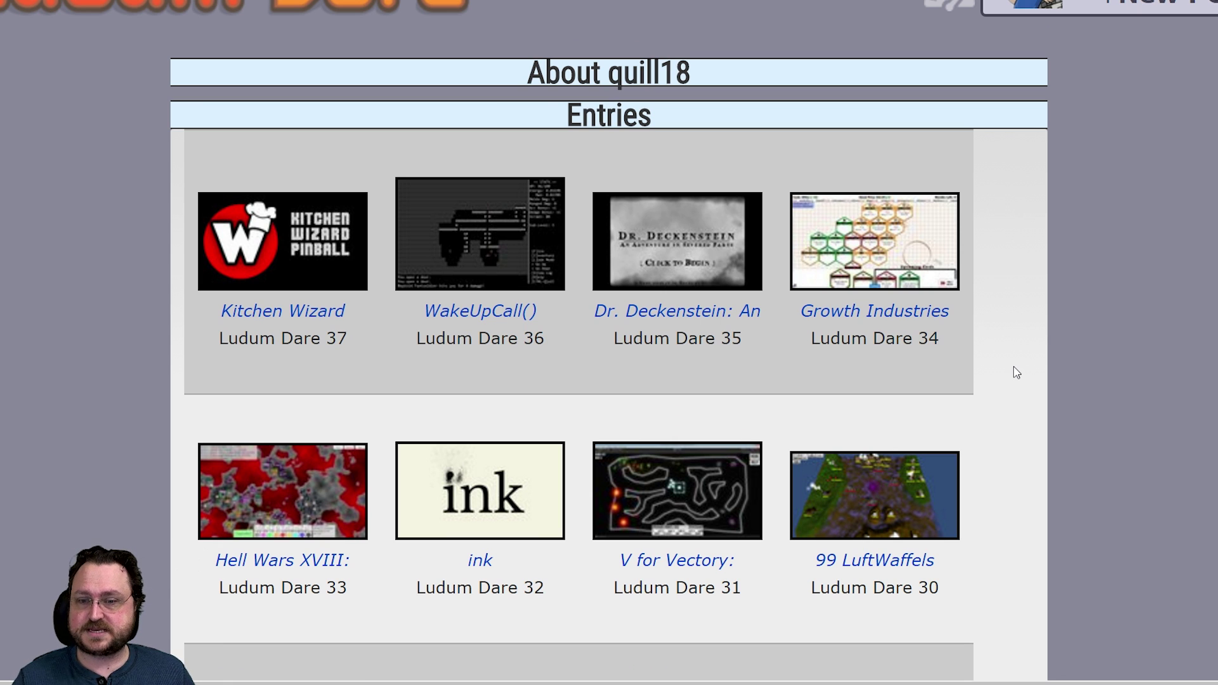
{"action": "scroll", "coordinate": [995, 368], "scroll_direction": "down", "scroll_amount": 7}
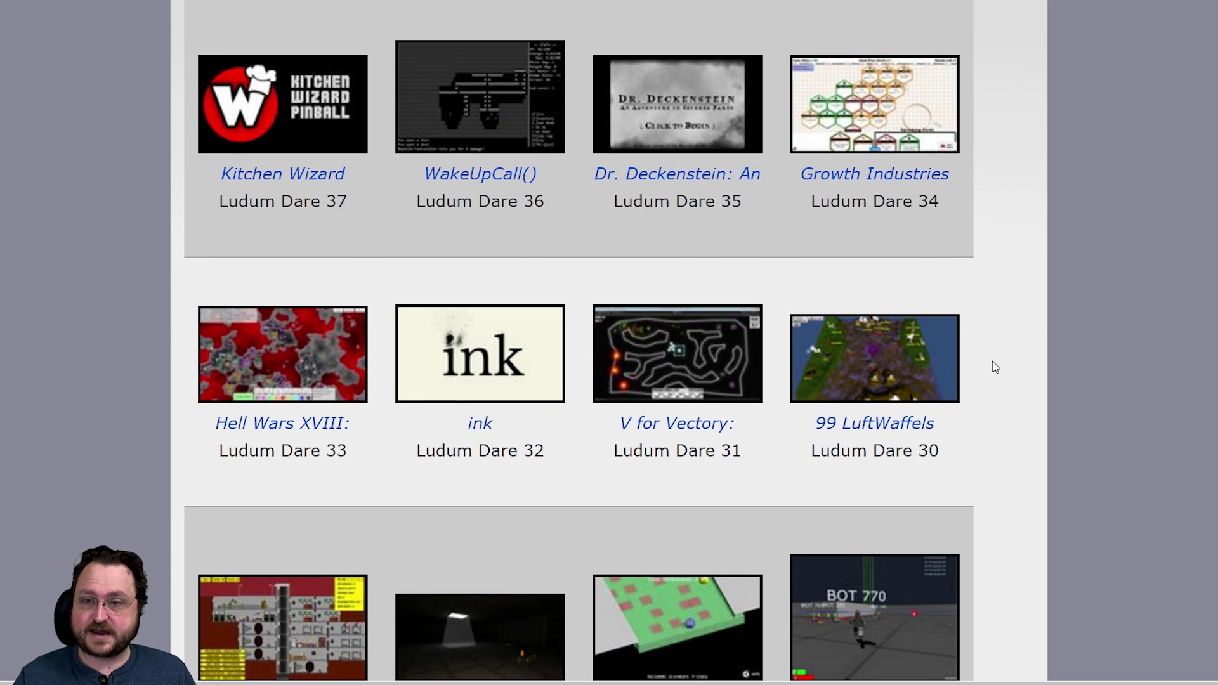
{"action": "scroll", "coordinate": [996, 367], "scroll_direction": "up", "scroll_amount": 6}
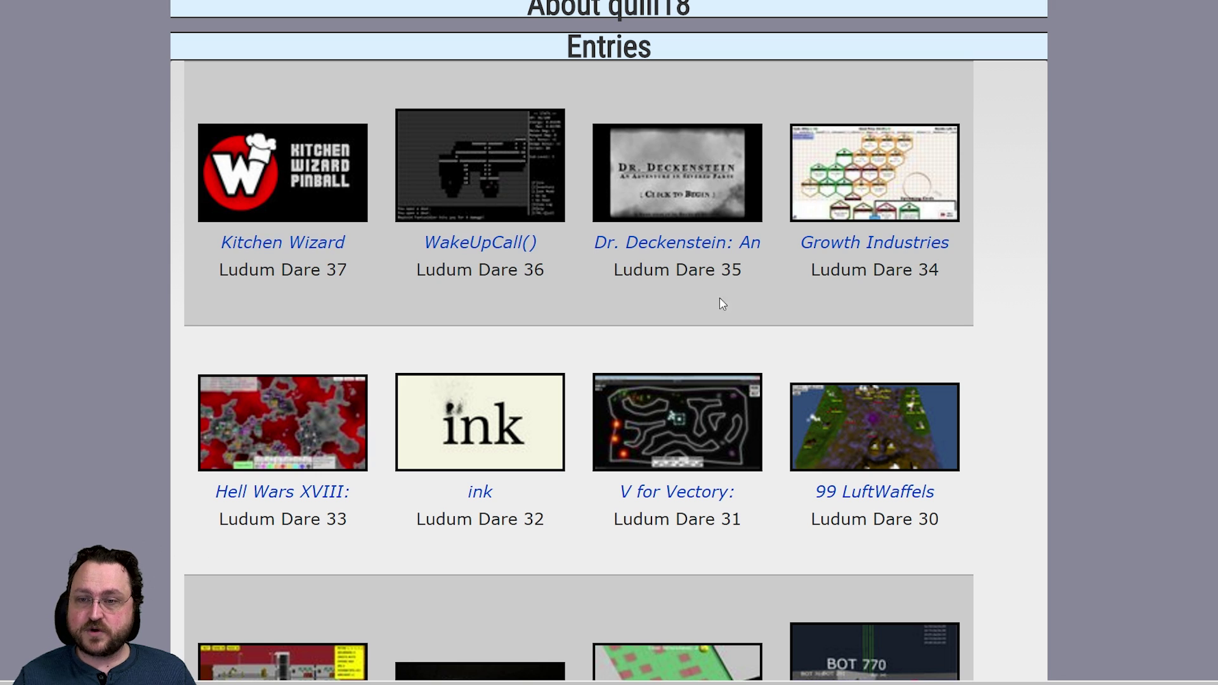
{"action": "scroll", "coordinate": [945, 334], "scroll_direction": "down", "scroll_amount": 5}
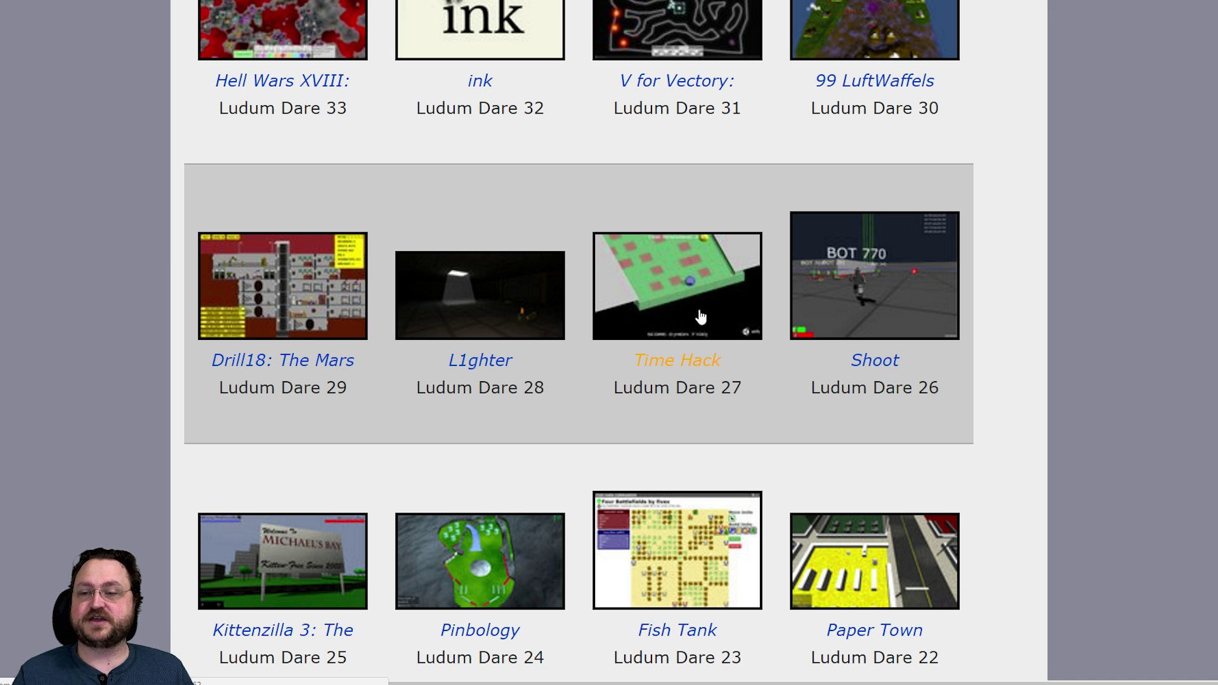
{"action": "scroll", "coordinate": [701, 316], "scroll_direction": "down", "scroll_amount": 3}
{"action": "scroll", "coordinate": [729, 196], "scroll_direction": "up", "scroll_amount": 8}
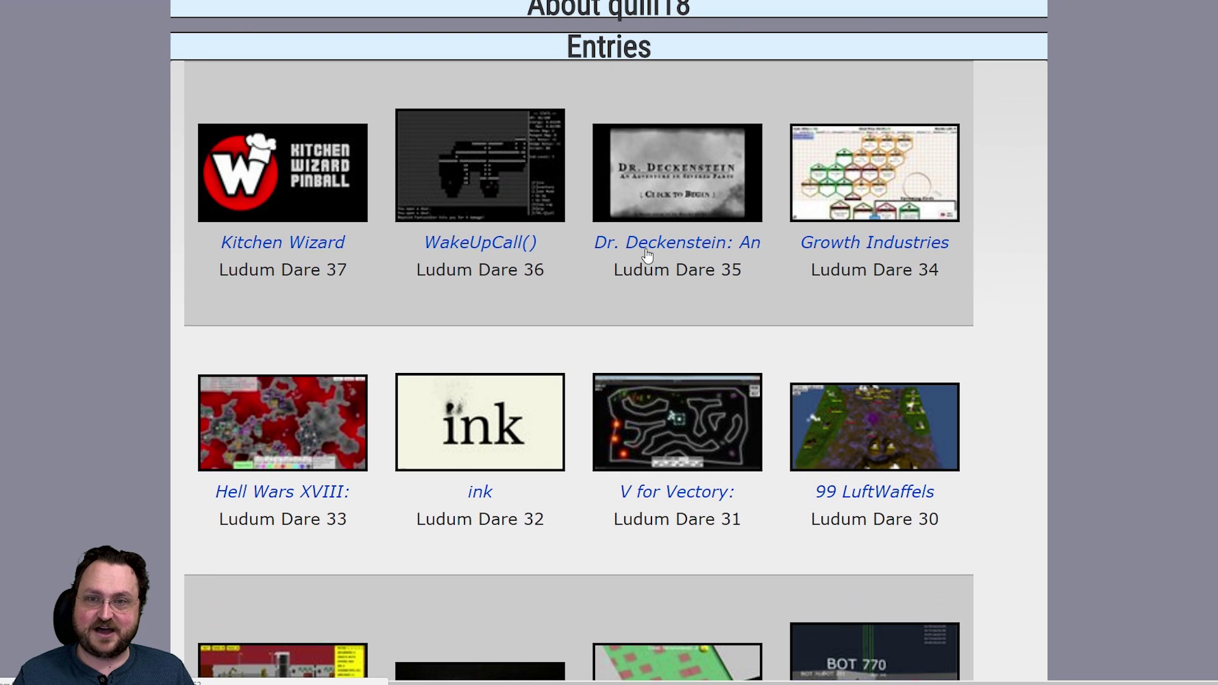
{"action": "scroll", "coordinate": [400, 305], "scroll_direction": "down", "scroll_amount": 4}
{"action": "scroll", "coordinate": [406, 373], "scroll_direction": "up", "scroll_amount": 5}
{"action": "scroll", "coordinate": [408, 393], "scroll_direction": "down", "scroll_amount": 7}
{"action": "scroll", "coordinate": [408, 400], "scroll_direction": "up", "scroll_amount": 8}
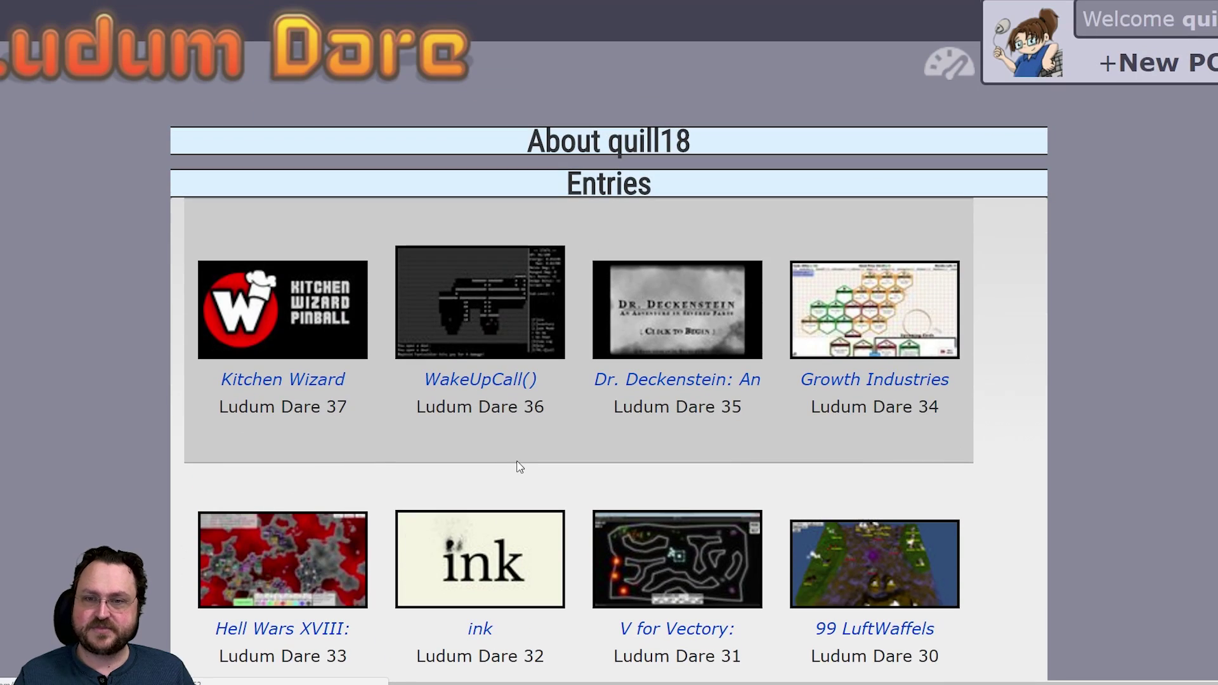
Step: Examine the middle rows of entries, from Hell Wars XVIII and ink to Shoot and Time Hack
{"action": "scroll", "coordinate": [514, 463], "scroll_direction": "down", "scroll_amount": 4}
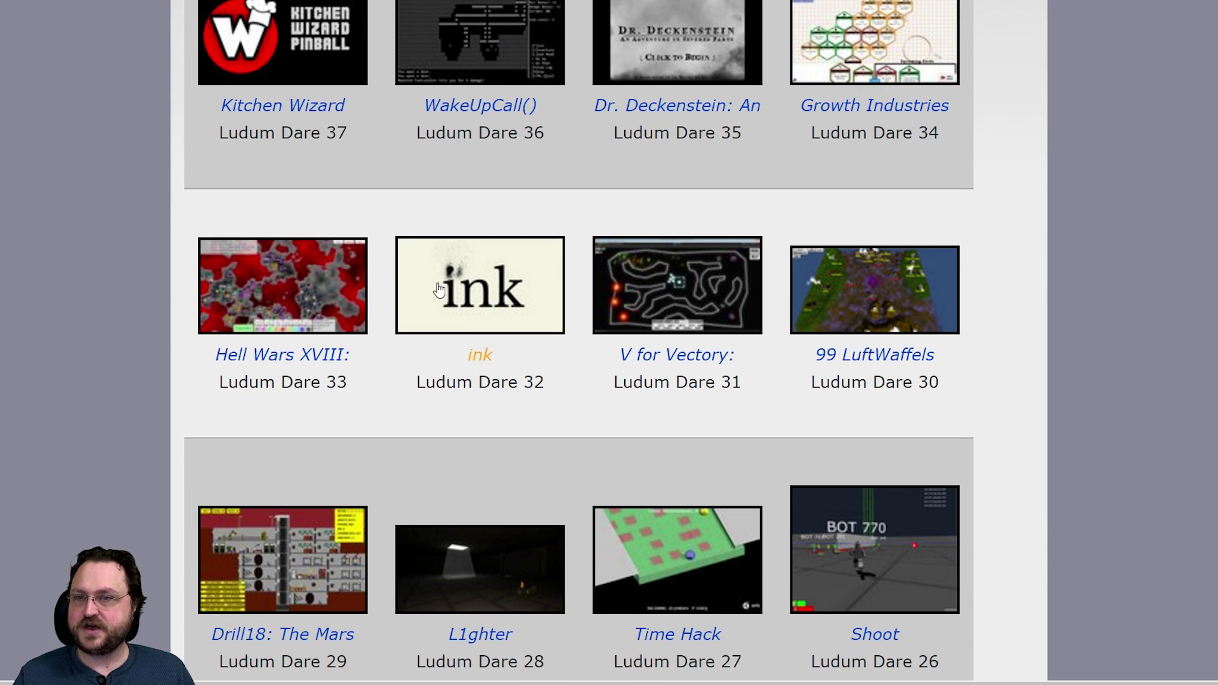
{"action": "scroll", "coordinate": [912, 432], "scroll_direction": "down", "scroll_amount": 2}
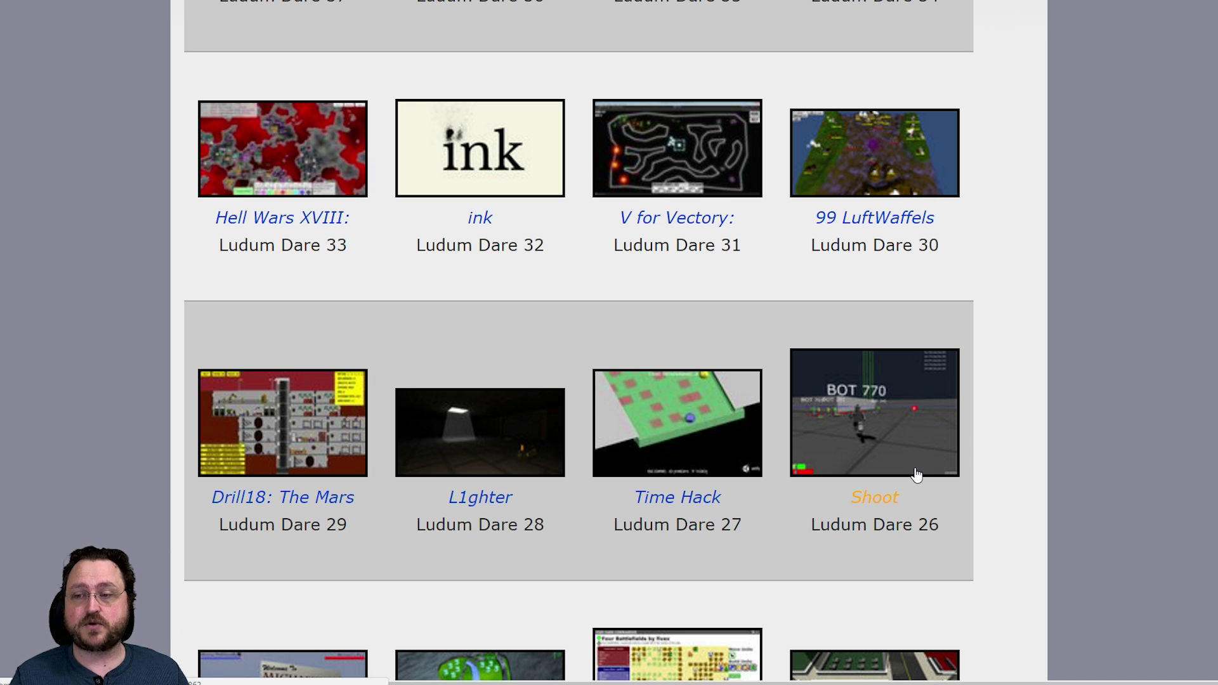
{"action": "scroll", "coordinate": [916, 475], "scroll_direction": "up", "scroll_amount": 4}
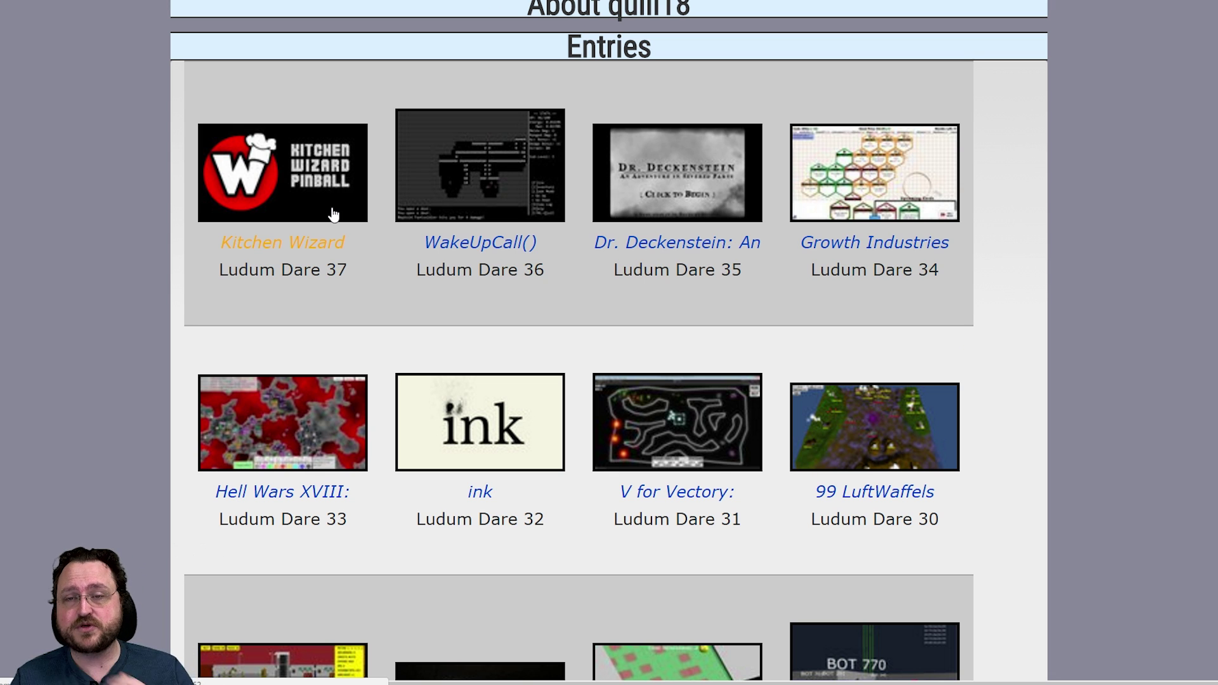
{"action": "scroll", "coordinate": [664, 368], "scroll_direction": "down", "scroll_amount": 3}
{"action": "scroll", "coordinate": [665, 368], "scroll_direction": "up", "scroll_amount": 1}
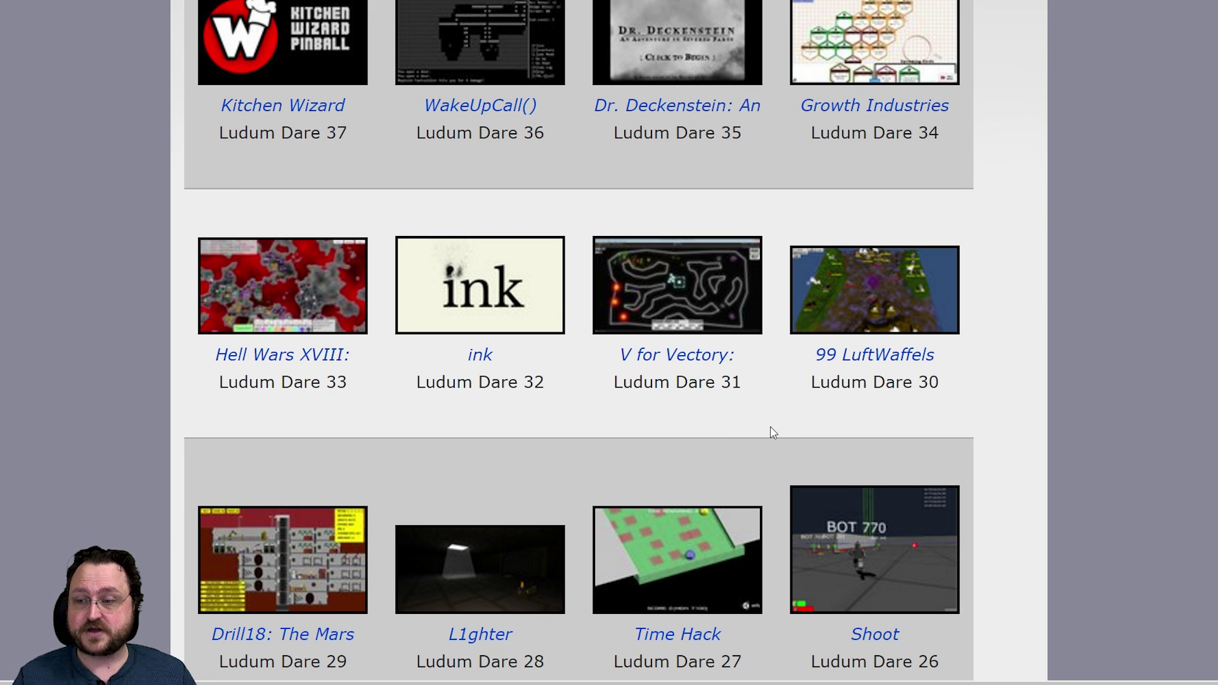
{"action": "scroll", "coordinate": [770, 430], "scroll_direction": "down", "scroll_amount": 1}
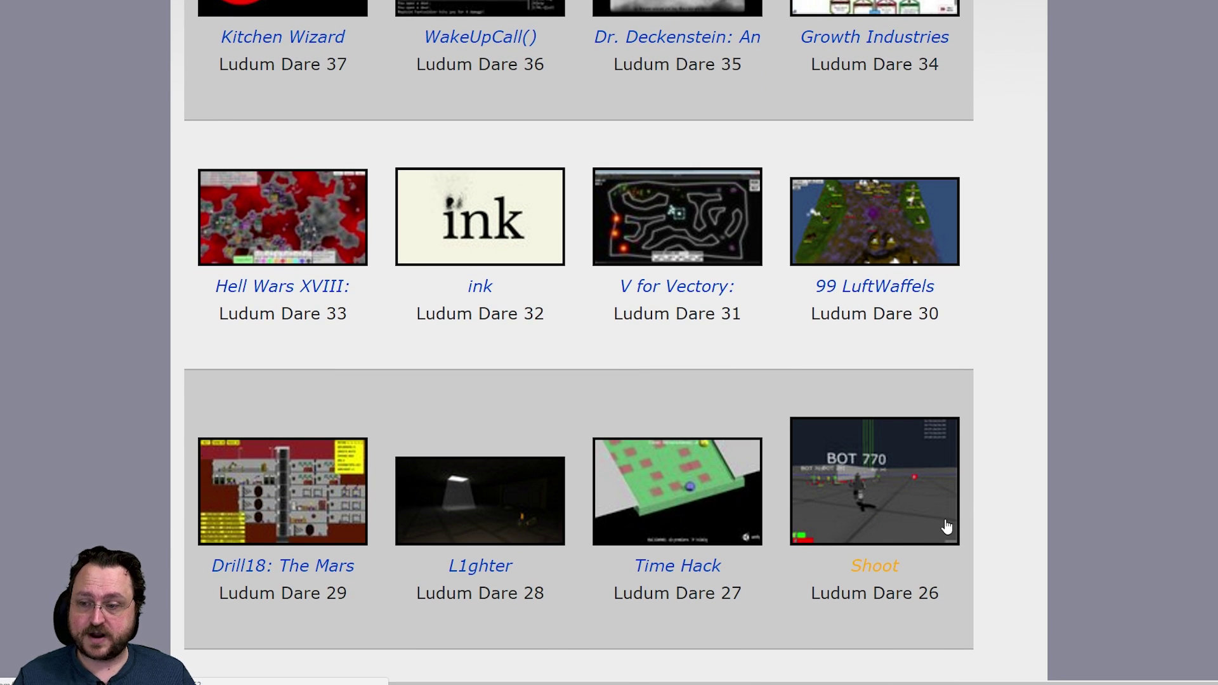
{"action": "scroll", "coordinate": [946, 530], "scroll_direction": "down", "scroll_amount": 3}
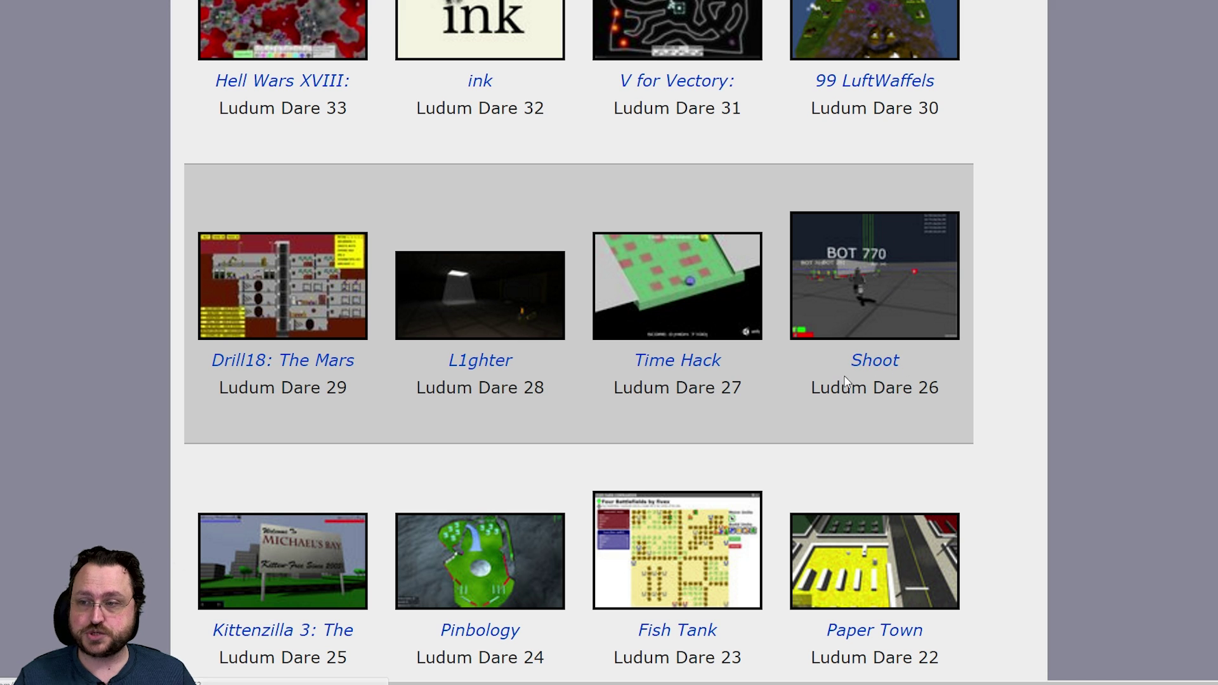
Step: Open the Kitchen Wizard Pinball entry, examine its pinball table screenshot, and return to the profile's entries
{"action": "scroll", "coordinate": [920, 413], "scroll_direction": "up", "scroll_amount": 5}
{"action": "scroll", "coordinate": [920, 454], "scroll_direction": "up", "scroll_amount": 3}
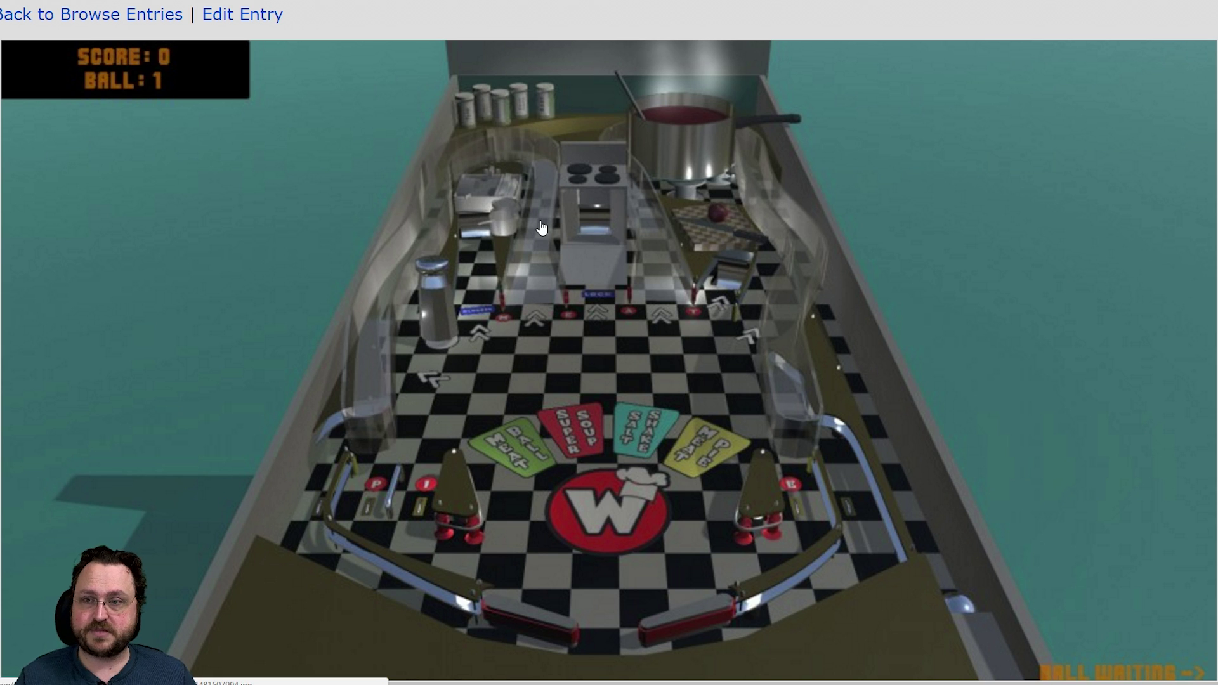
{"action": "scroll", "coordinate": [542, 227], "scroll_direction": "down", "scroll_amount": 1}
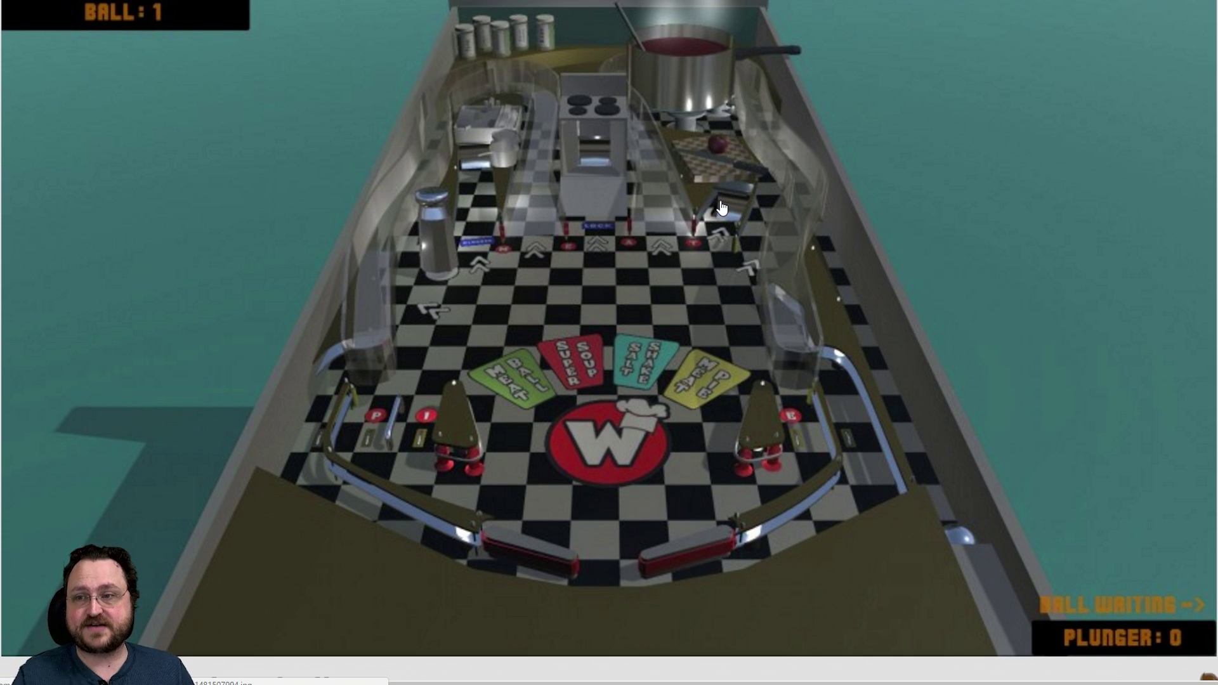
{"action": "scroll", "coordinate": [667, 373], "scroll_direction": "down", "scroll_amount": 5}
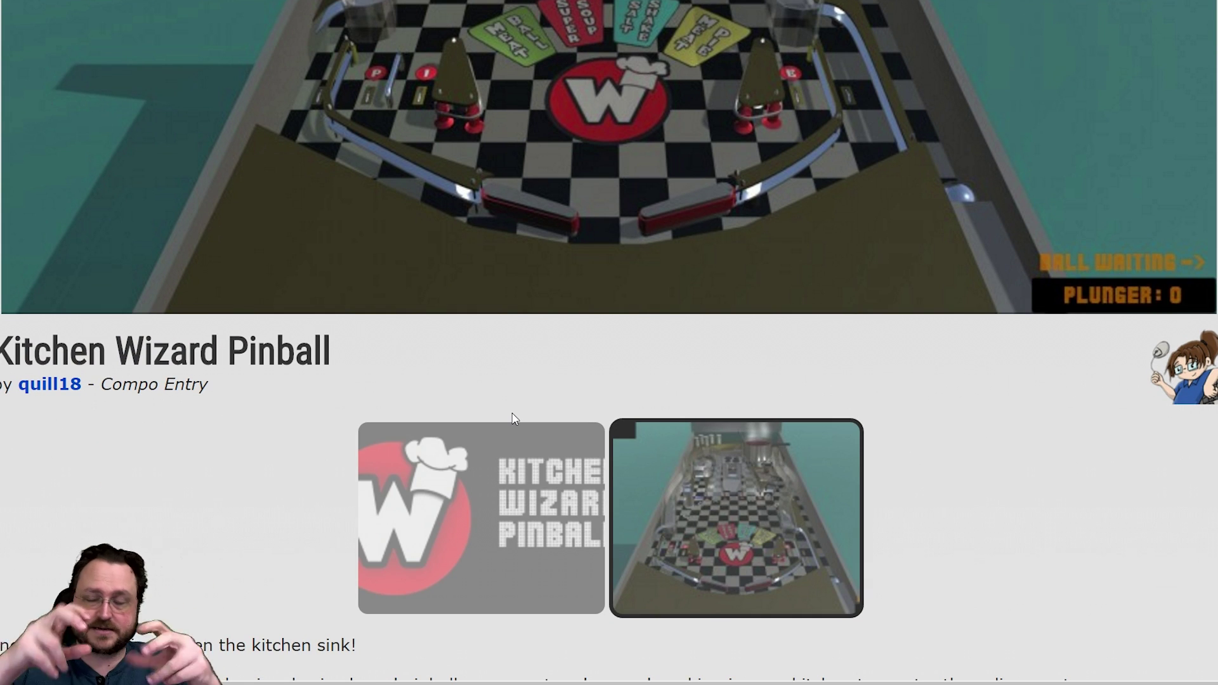
{"action": "scroll", "coordinate": [536, 438], "scroll_direction": "up", "scroll_amount": 6}
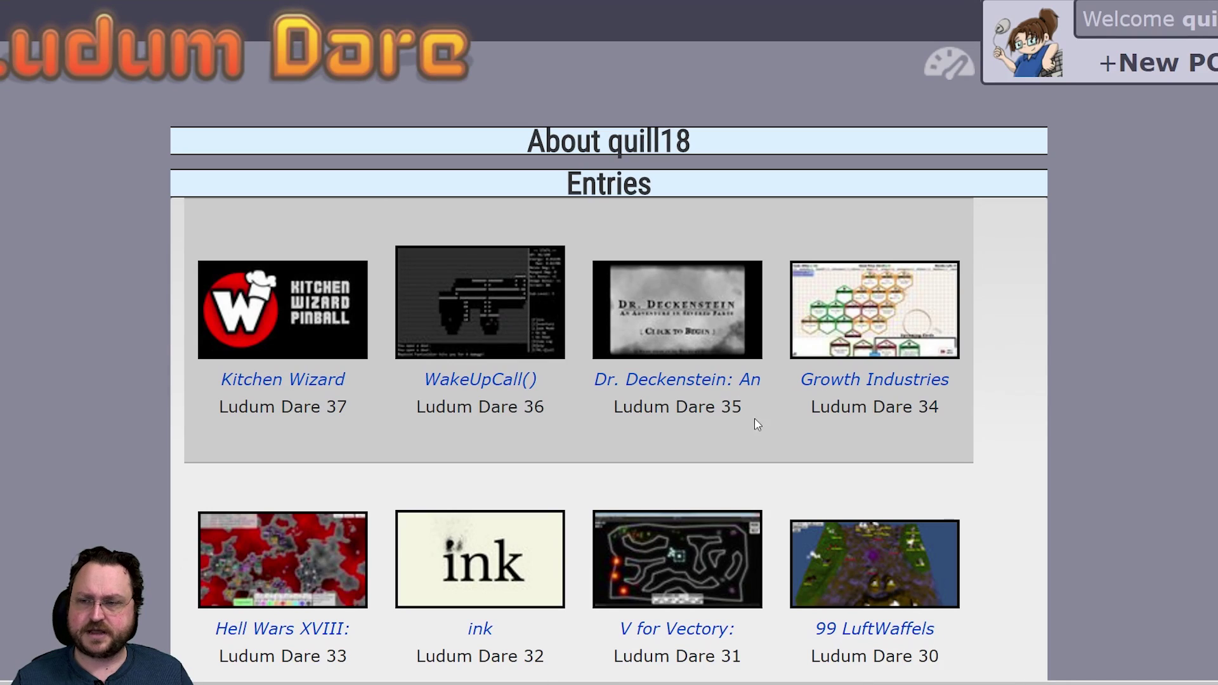
{"action": "scroll", "coordinate": [1058, 446], "scroll_direction": "down", "scroll_amount": 1}
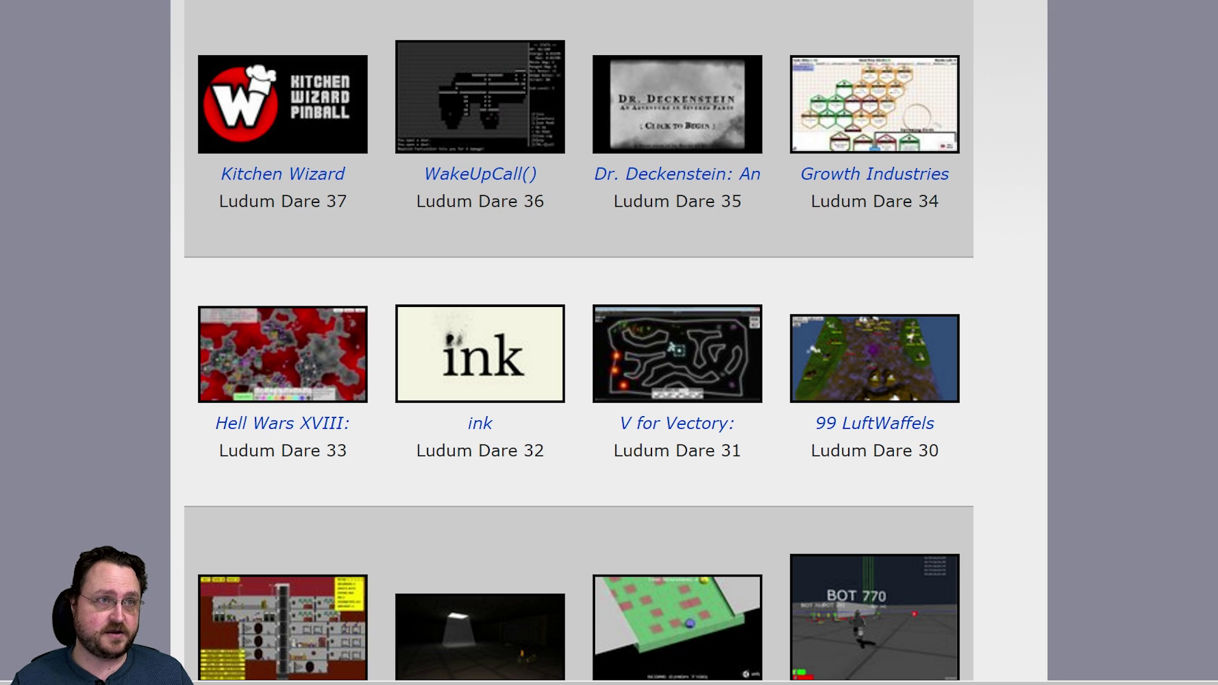
Step: Switch to the game ideas note in Evernote and bold its first five theme headings, from Dark / Light through Keep it Alive
{"action": "key", "text": "alt+Tab"}
{"action": "triple_click", "coordinate": [35, 85]}
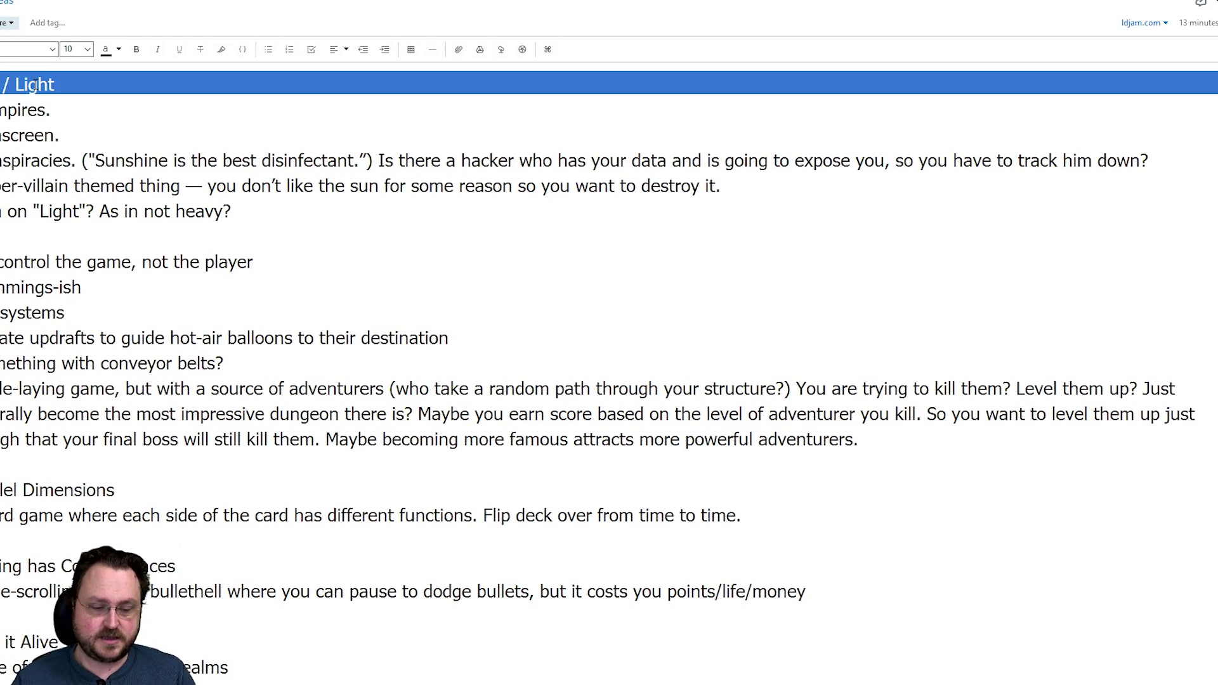
{"action": "key", "text": "ctrl+b"}
{"action": "triple_click", "coordinate": [52, 260]}
{"action": "key", "text": "ctrl+b"}
{"action": "triple_click", "coordinate": [71, 488]}
{"action": "key", "text": "ctrl+b"}
{"action": "triple_click", "coordinate": [190, 566]}
{"action": "key", "text": "ctrl+b"}
{"action": "triple_click", "coordinate": [31, 642]}
{"action": "key", "text": "ctrl+b"}
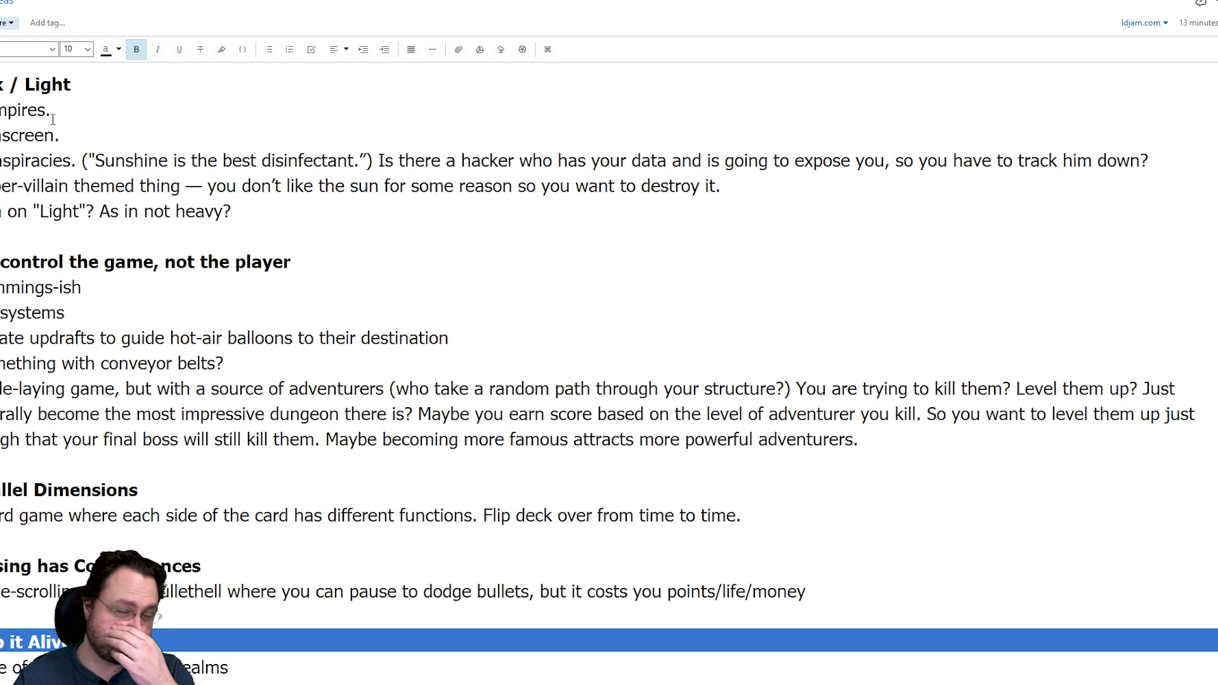
Step: Review the bolded theme headings and the game ideas listed under each, from Dark / Light through Keep it Alive
{"action": "triple_click", "coordinate": [95, 81]}
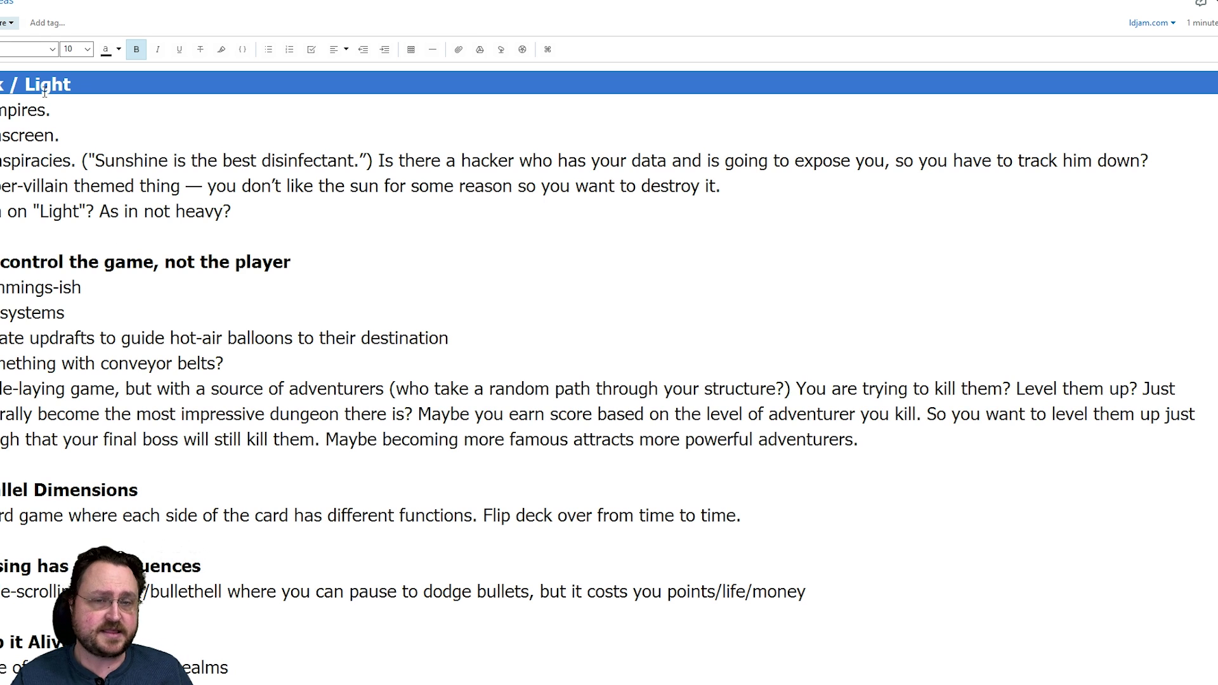
{"action": "scroll", "coordinate": [54, 98], "scroll_direction": "down", "scroll_amount": 2}
{"action": "triple_click", "coordinate": [85, 125]}
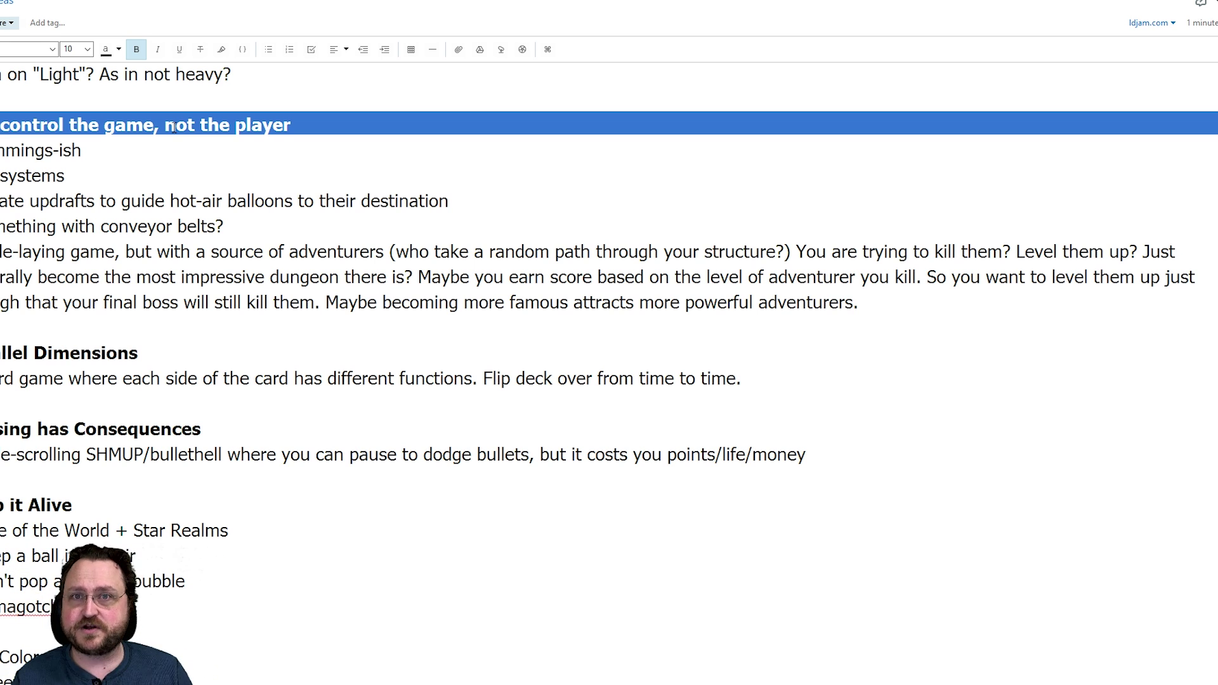
{"action": "scroll", "coordinate": [298, 209], "scroll_direction": "down", "scroll_amount": 5}
{"action": "scroll", "coordinate": [210, 274], "scroll_direction": "up", "scroll_amount": 3}
{"action": "triple_click", "coordinate": [116, 217]}
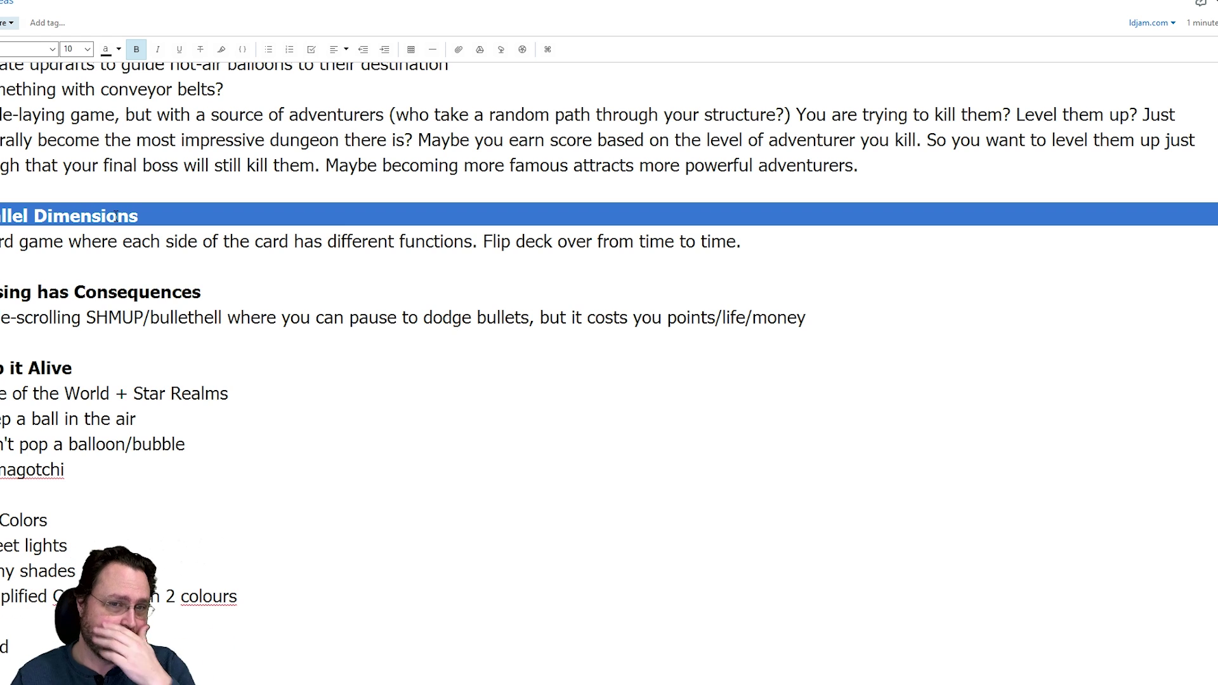
{"action": "triple_click", "coordinate": [62, 292]}
{"action": "scroll", "coordinate": [274, 363], "scroll_direction": "down", "scroll_amount": 2}
{"action": "left_click", "coordinate": [190, 216]}
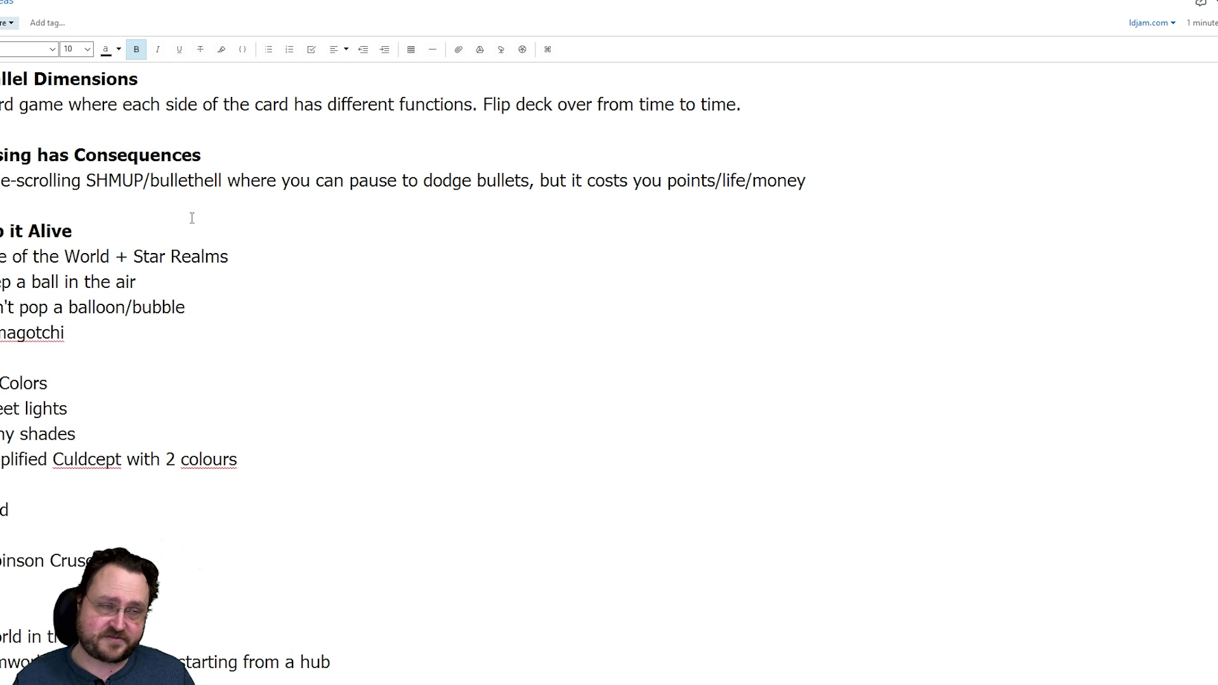
{"action": "triple_click", "coordinate": [137, 155]}
{"action": "triple_click", "coordinate": [17, 232]}
{"action": "left_click", "coordinate": [330, 356]}
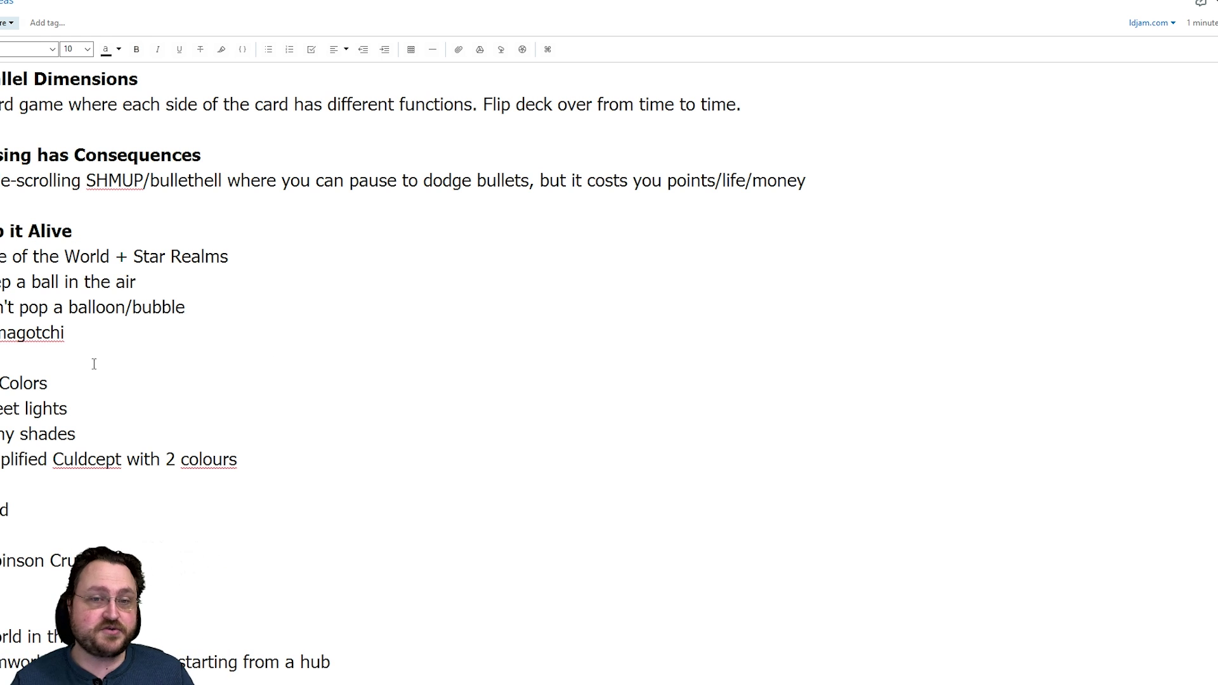
Step: Return to the "control the game, not the player" theme and place the cursor in its hot-air balloon idea
{"action": "scroll", "coordinate": [109, 279], "scroll_direction": "up", "scroll_amount": 5}
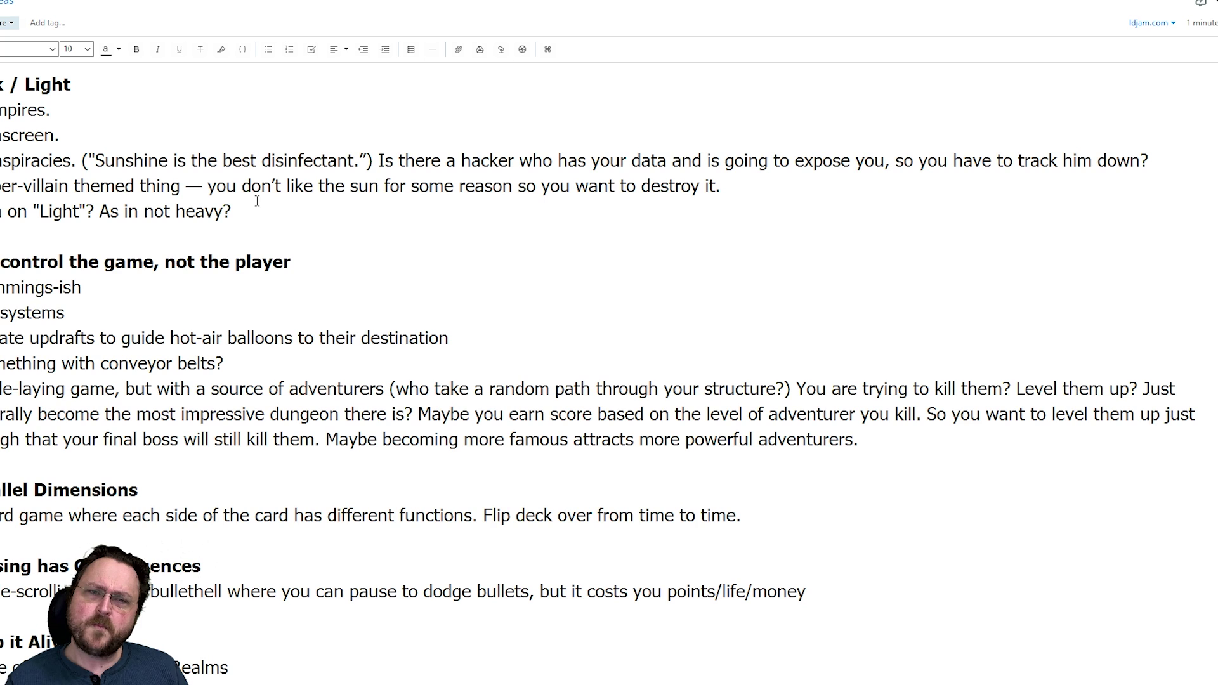
{"action": "triple_click", "coordinate": [116, 261]}
{"action": "left_click", "coordinate": [245, 337]}
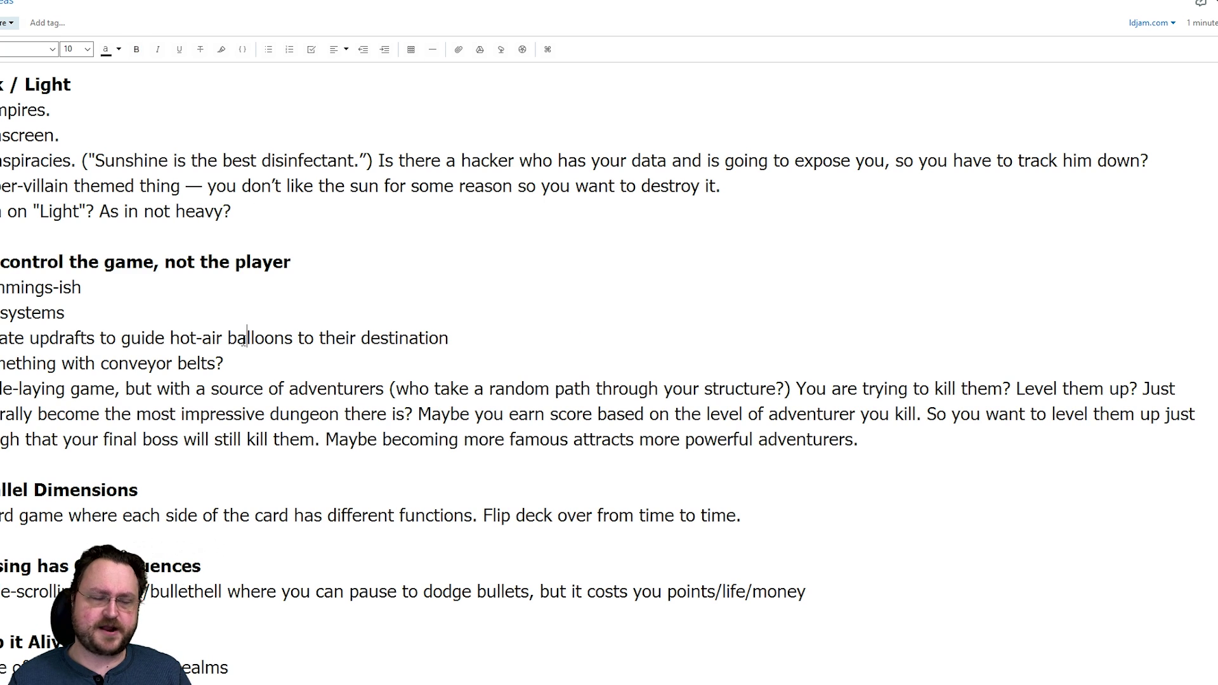
Step: Highlight the "control the game, not the player" heading, deselect it, and skim the themes and ideas below it
{"action": "triple_click", "coordinate": [206, 257]}
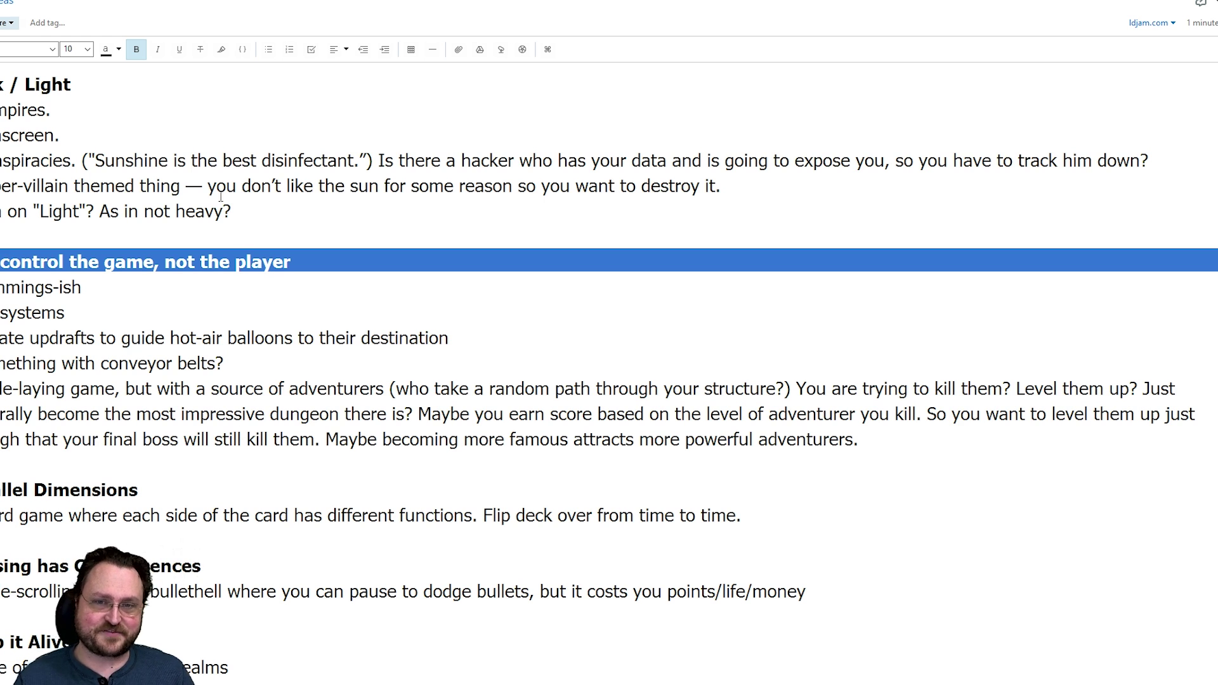
{"action": "left_click", "coordinate": [218, 161]}
{"action": "scroll", "coordinate": [141, 320], "scroll_direction": "down", "scroll_amount": 9}
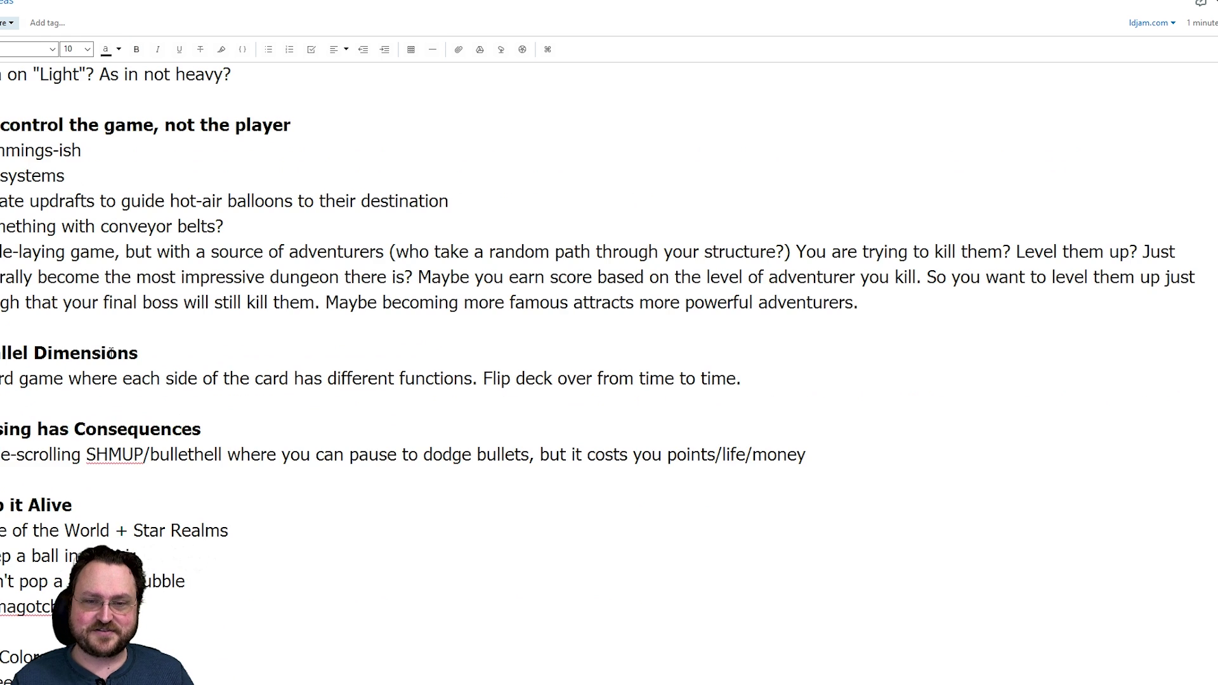
{"action": "scroll", "coordinate": [123, 376], "scroll_direction": "up", "scroll_amount": 5}
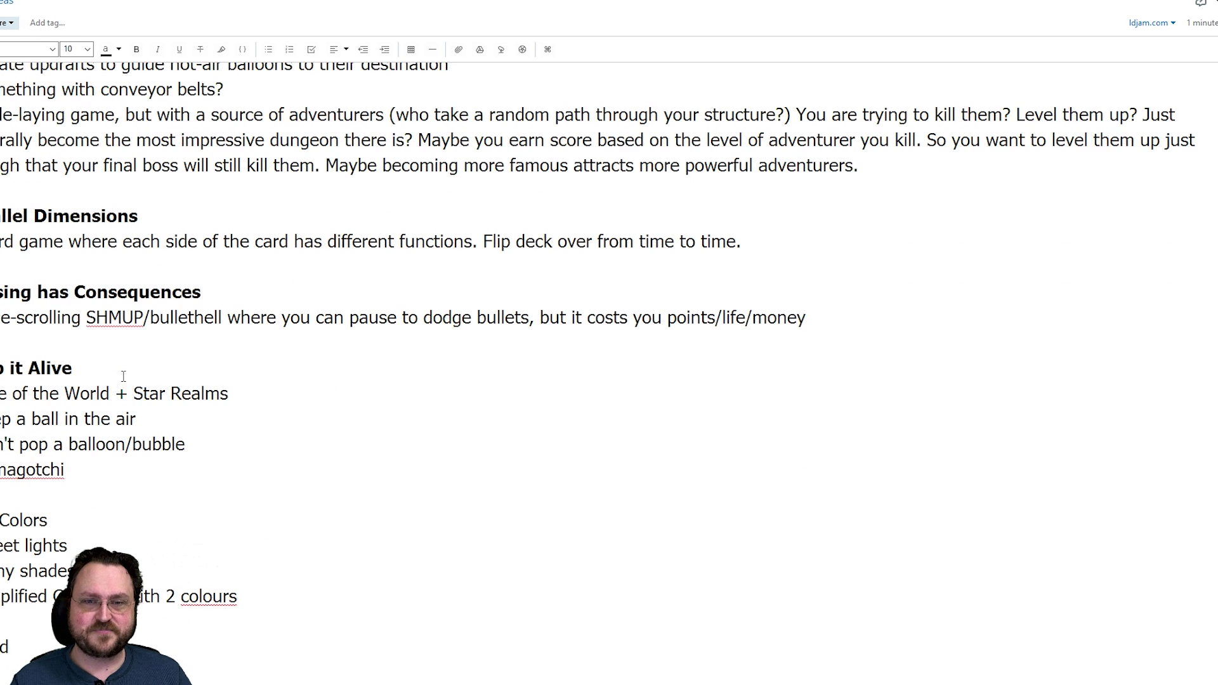
{"action": "scroll", "coordinate": [123, 377], "scroll_direction": "down", "scroll_amount": 2}
{"action": "scroll", "coordinate": [87, 449], "scroll_direction": "up", "scroll_amount": 3}
{"action": "scroll", "coordinate": [88, 448], "scroll_direction": "down", "scroll_amount": 3}
Step: Bold the Colors and Island theme headings in the game ideas note
{"action": "triple_click", "coordinate": [33, 388]}
{"action": "key", "text": "ctrl+b"}
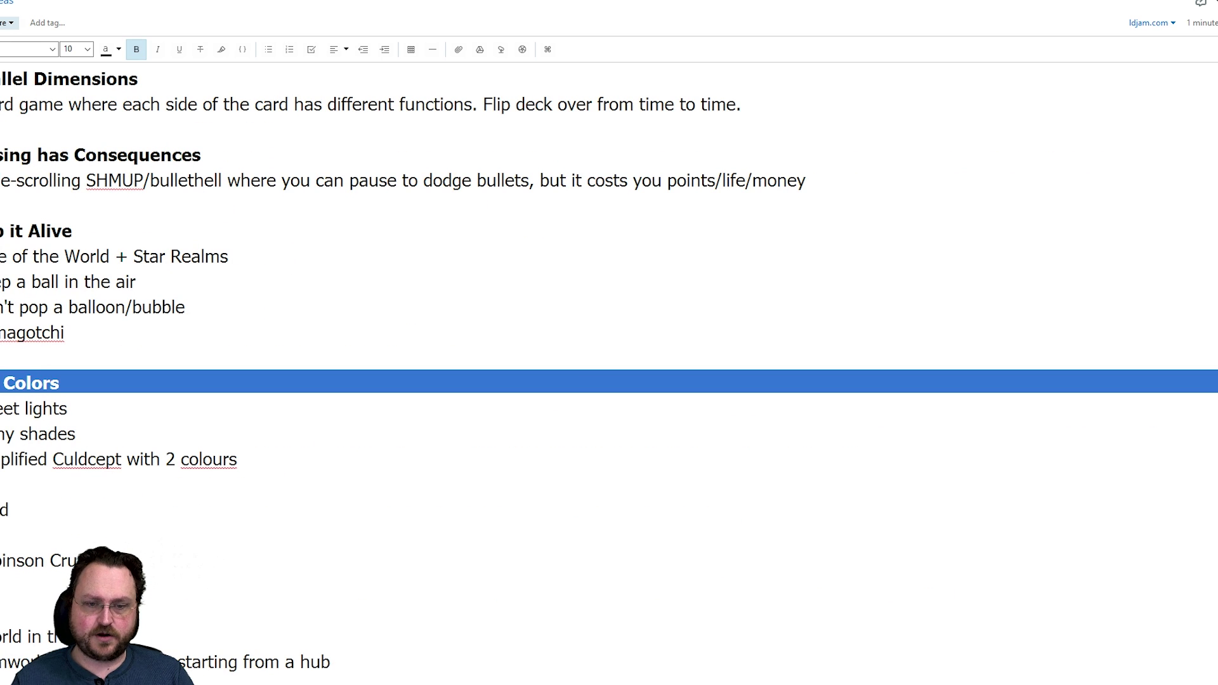
{"action": "triple_click", "coordinate": [19, 510]}
{"action": "key", "text": "ctrl+b"}
Step: Bold the "World in the Skies" and "are Alone" theme headings
{"action": "scroll", "coordinate": [115, 540], "scroll_direction": "down", "scroll_amount": 4}
{"action": "scroll", "coordinate": [115, 540], "scroll_direction": "down", "scroll_amount": 4}
{"action": "scroll", "coordinate": [87, 215], "scroll_direction": "up", "scroll_amount": 3}
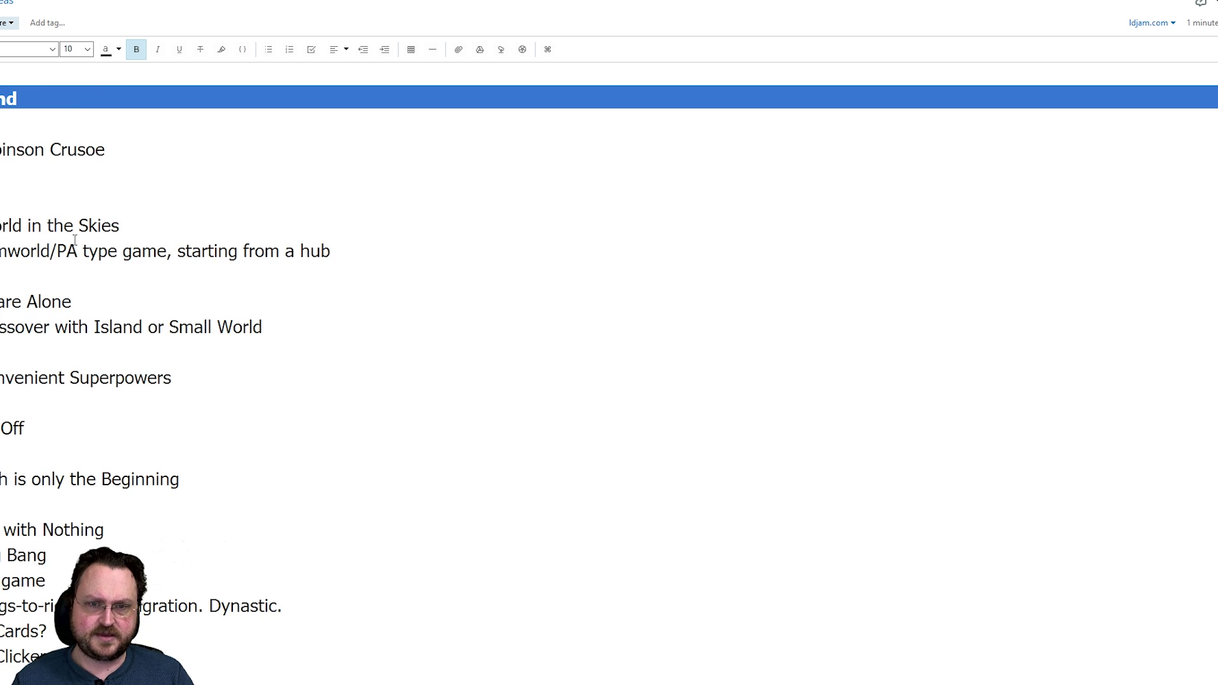
{"action": "triple_click", "coordinate": [64, 226]}
{"action": "key", "text": "ctrl+b"}
{"action": "triple_click", "coordinate": [39, 304]}
{"action": "key", "text": "ctrl+b"}
Step: Bold the four headings from Inconvenient Superpowers through Start with Nothing, including "Off" and Death is only the Beginning
{"action": "triple_click", "coordinate": [45, 380]}
{"action": "key", "text": "ctrl+b"}
{"action": "triple_click", "coordinate": [7, 430]}
{"action": "key", "text": "ctrl+b"}
{"action": "triple_click", "coordinate": [50, 480]}
{"action": "key", "text": "ctrl+b"}
{"action": "triple_click", "coordinate": [55, 530]}
{"action": "key", "text": "ctrl+b"}
Step: Bold the "Tool, Many Uses", Everything has a Cost and Small World headings, and return to the start of the note
{"action": "scroll", "coordinate": [56, 530], "scroll_direction": "down", "scroll_amount": 4}
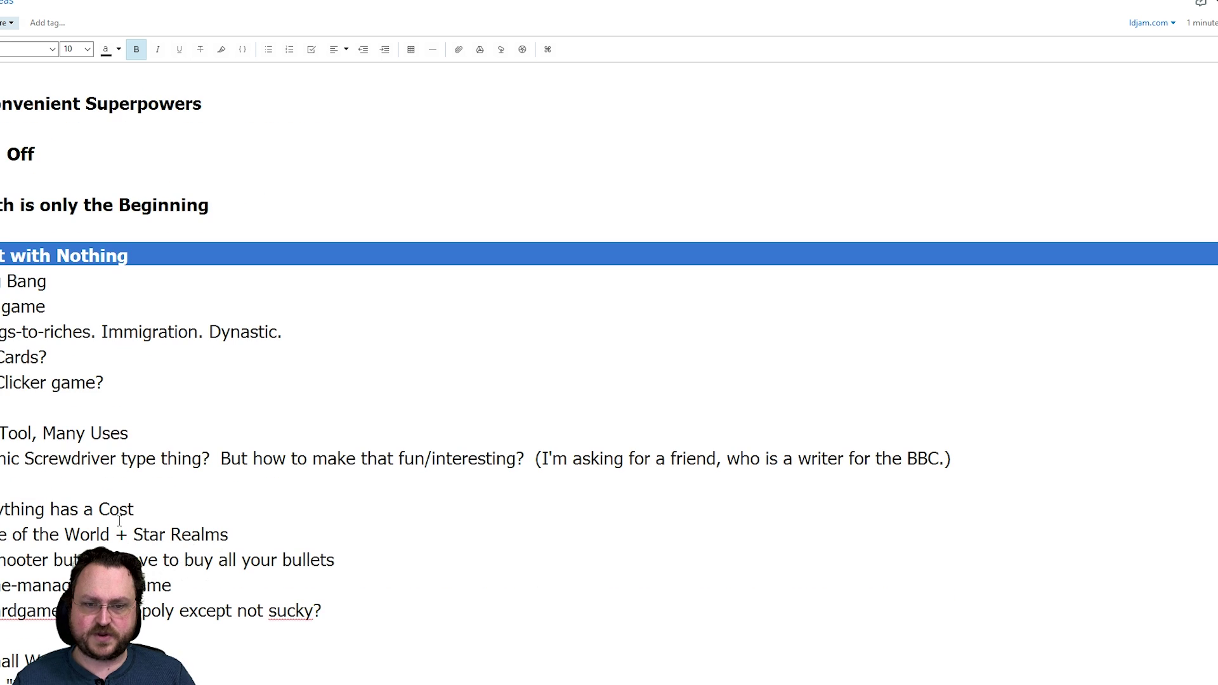
{"action": "triple_click", "coordinate": [67, 434]}
{"action": "key", "text": "ctrl+b"}
{"action": "triple_click", "coordinate": [73, 510]}
{"action": "key", "text": "ctrl+b"}
{"action": "scroll", "coordinate": [73, 510], "scroll_direction": "down", "scroll_amount": 6}
{"action": "triple_click", "coordinate": [28, 244]}
{"action": "key", "text": "ctrl+b"}
{"action": "scroll", "coordinate": [236, 402], "scroll_direction": "up", "scroll_amount": 20}
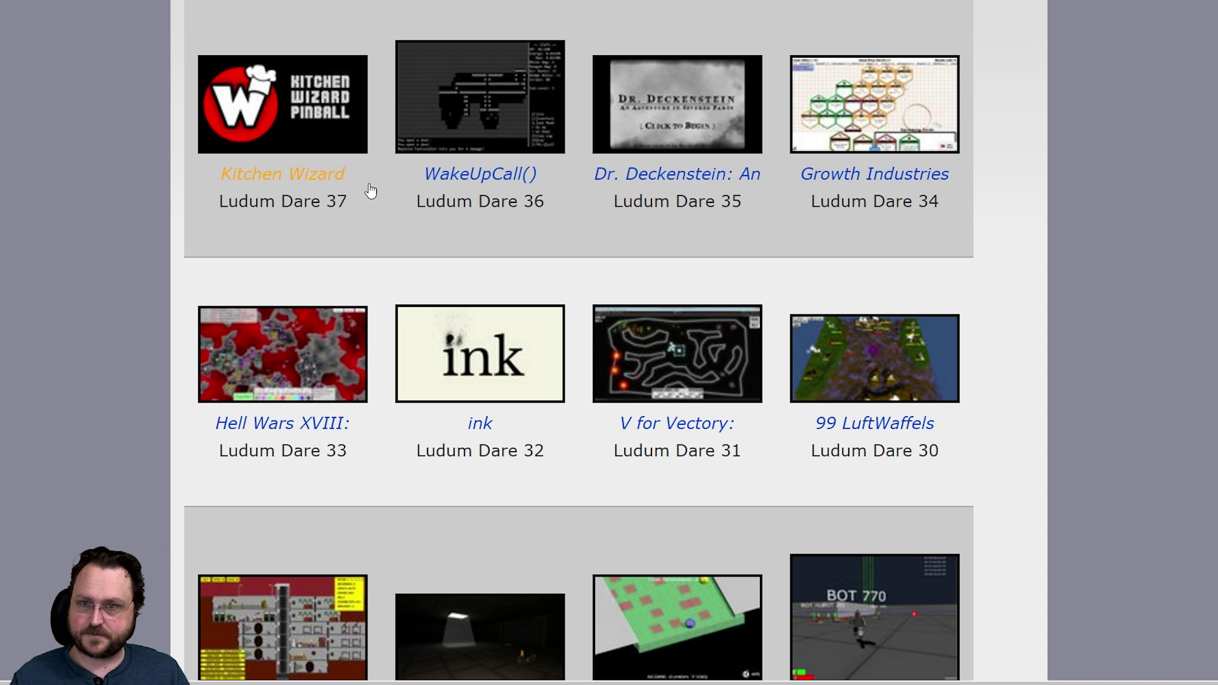
Step: Open the Dr. Deckenstein entry from Ludum Dare 35, examine its card game screenshot, and return to the profile's entries
{"action": "left_click", "coordinate": [663, 137]}
{"action": "scroll", "coordinate": [533, 272], "scroll_direction": "down", "scroll_amount": 6}
{"action": "scroll", "coordinate": [498, 507], "scroll_direction": "down", "scroll_amount": 5}
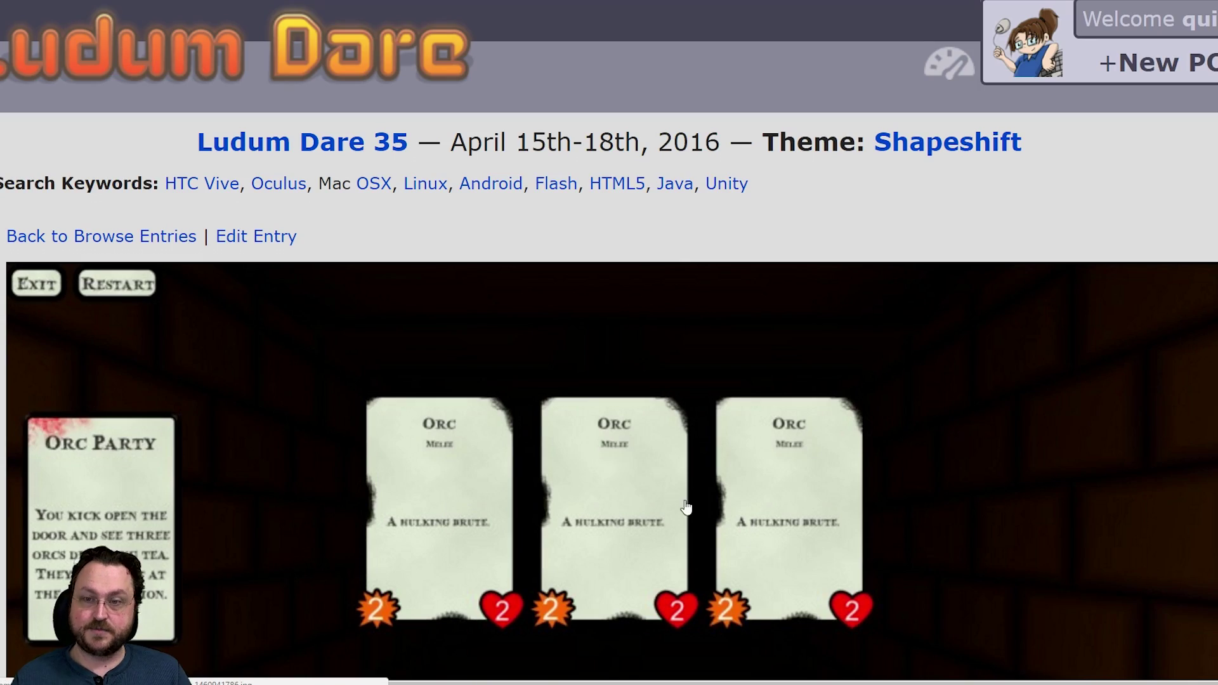
{"action": "scroll", "coordinate": [686, 508], "scroll_direction": "down", "scroll_amount": 4}
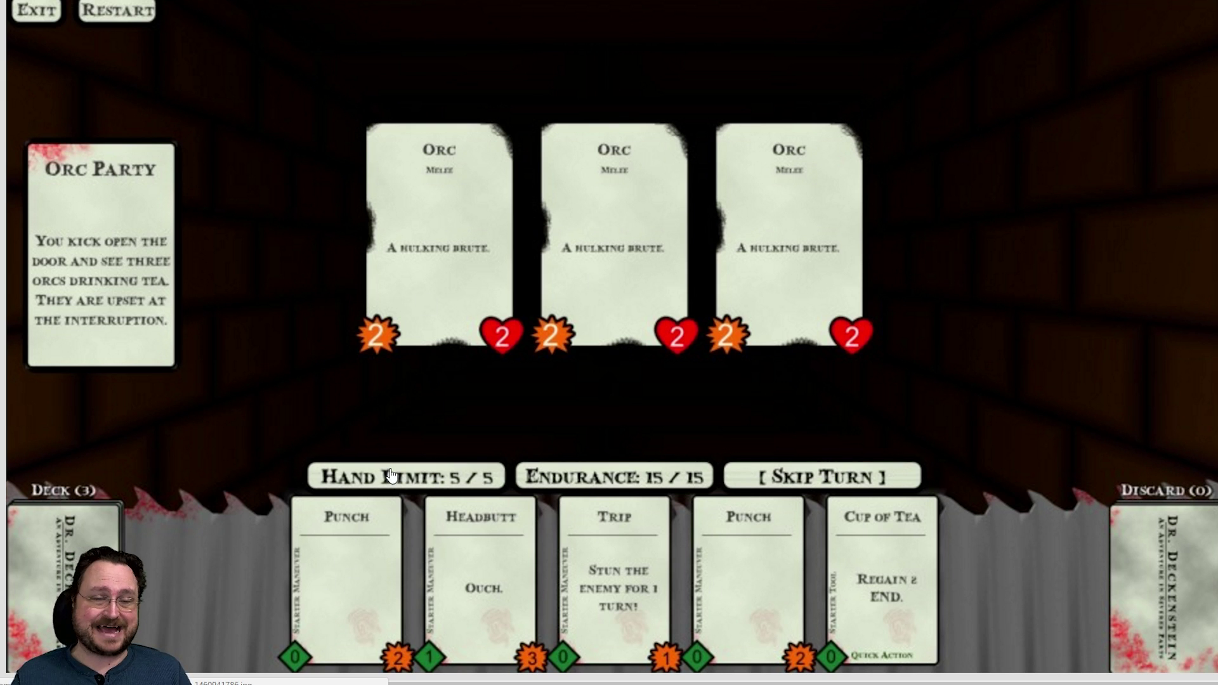
{"action": "scroll", "coordinate": [502, 515], "scroll_direction": "up", "scroll_amount": 1}
{"action": "scroll", "coordinate": [490, 485], "scroll_direction": "down", "scroll_amount": 1}
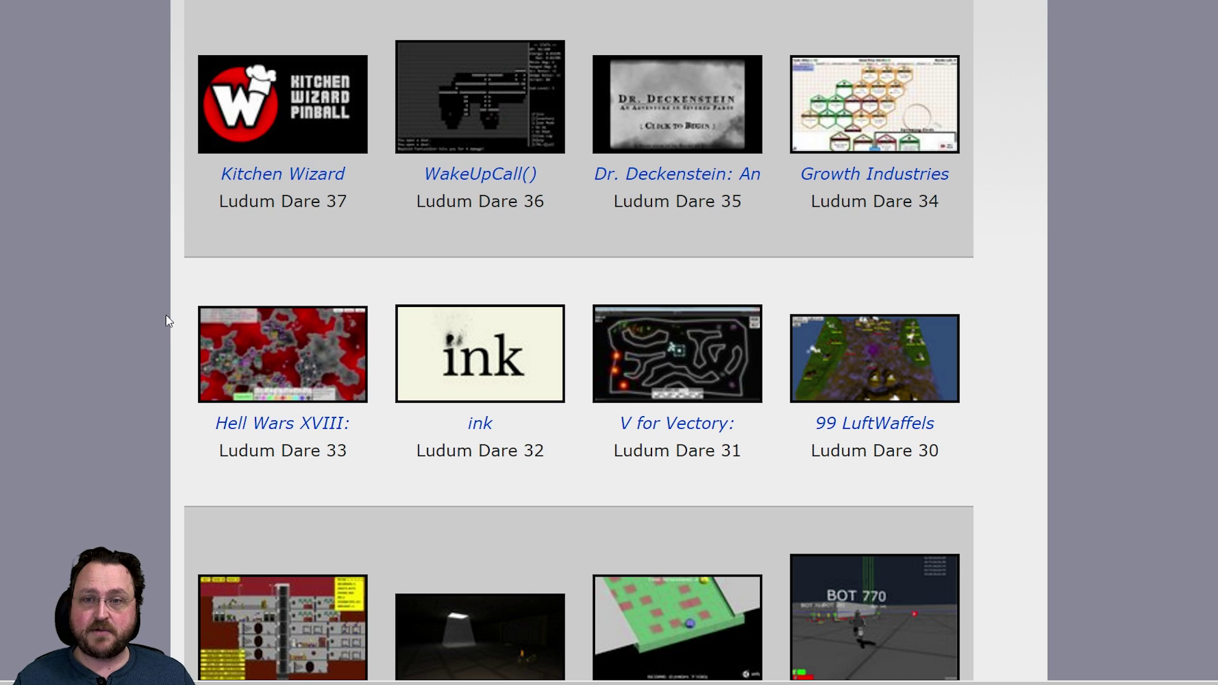
Step: Look through the profile's past entries from Ludum Dare 37 back to Ludum Dare 22
{"action": "scroll", "coordinate": [163, 318], "scroll_direction": "up", "scroll_amount": 3}
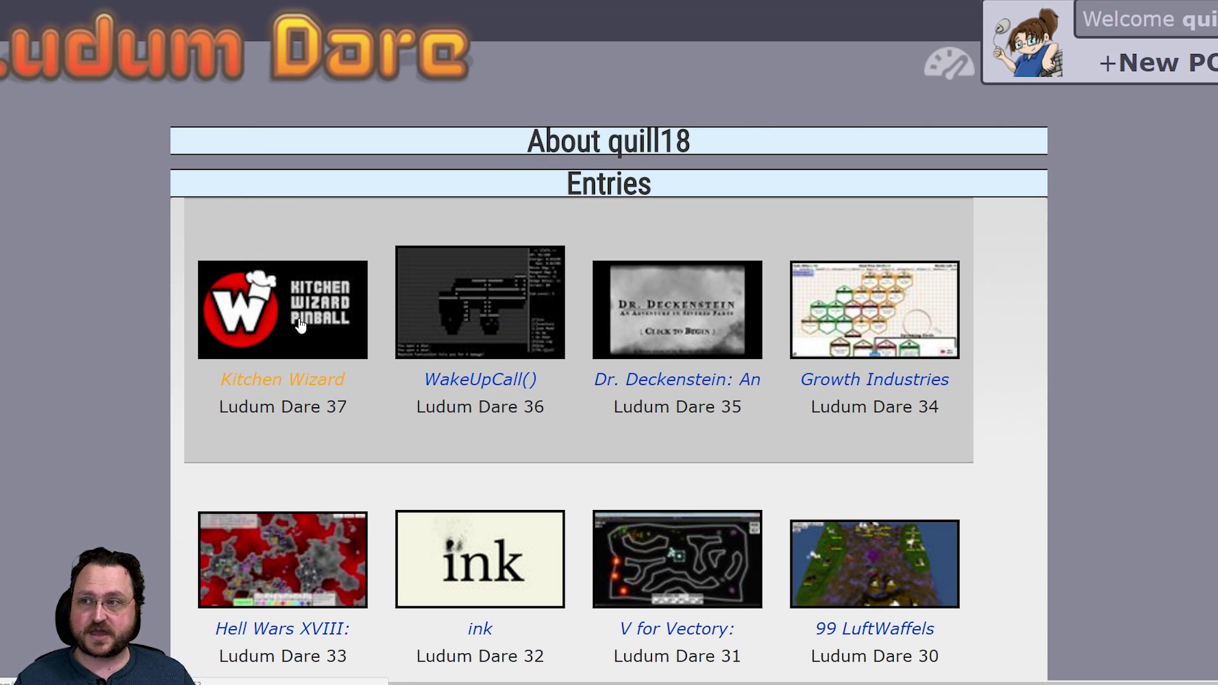
{"action": "scroll", "coordinate": [341, 298], "scroll_direction": "down", "scroll_amount": 3}
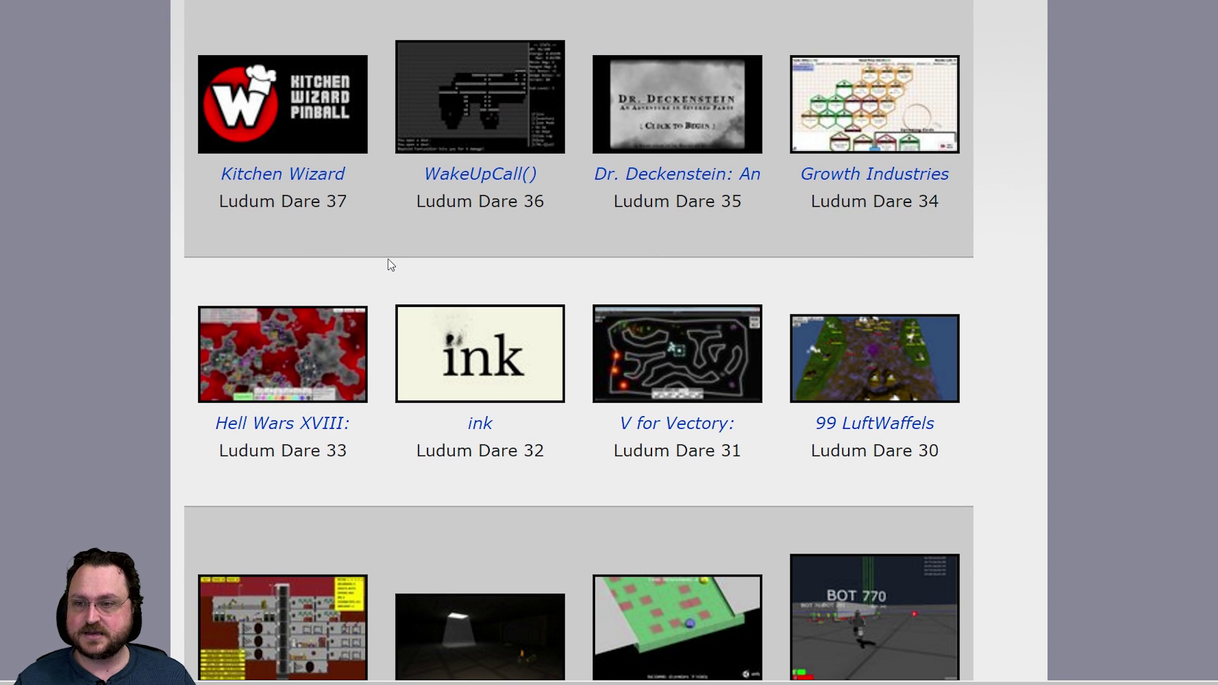
{"action": "scroll", "coordinate": [388, 261], "scroll_direction": "down", "scroll_amount": 3}
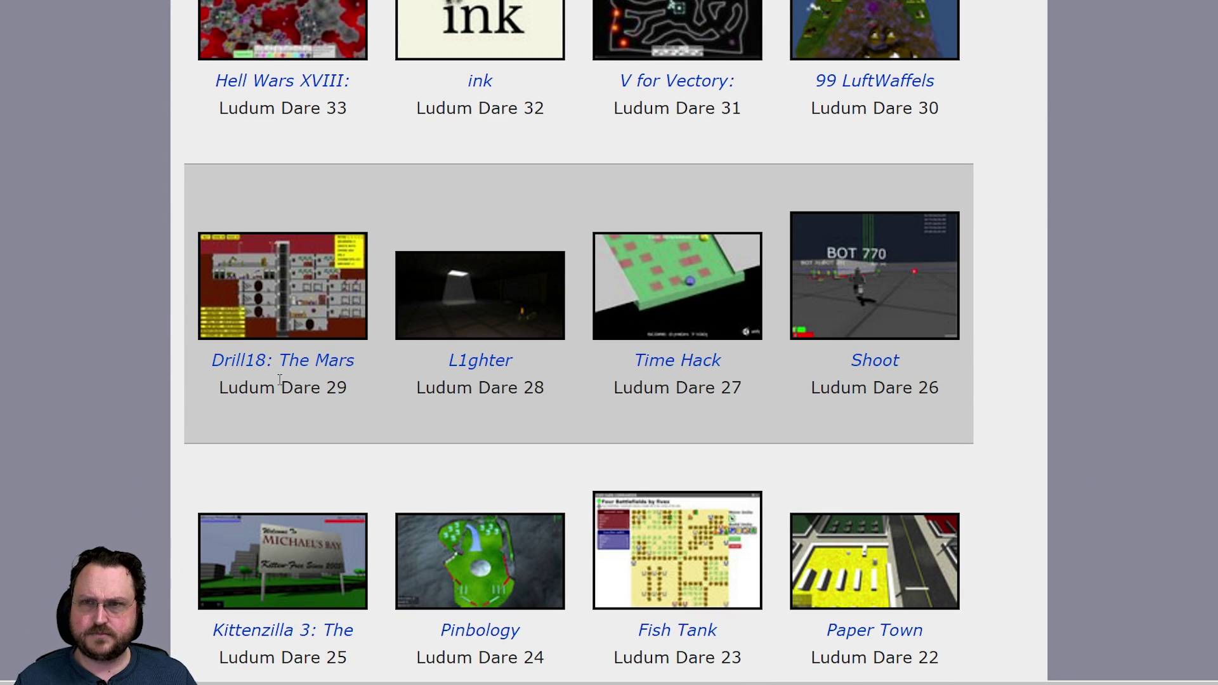
{"action": "scroll", "coordinate": [277, 384], "scroll_direction": "down", "scroll_amount": 1}
{"action": "scroll", "coordinate": [280, 389], "scroll_direction": "up", "scroll_amount": 2}
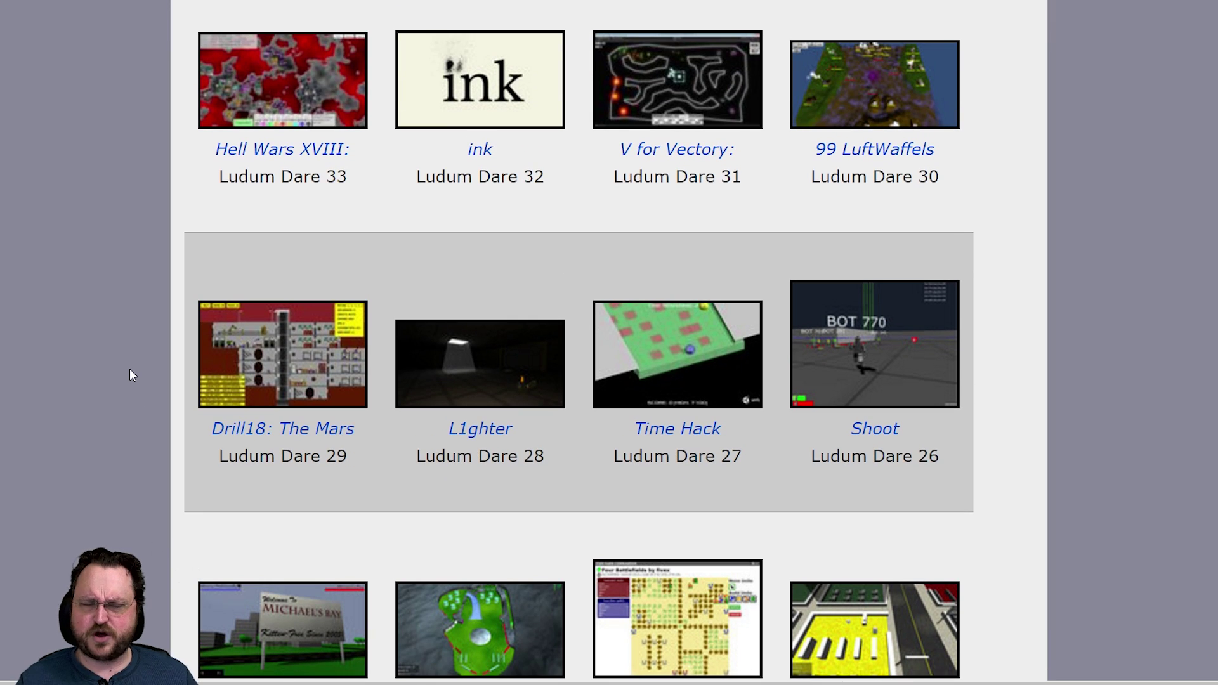
{"action": "scroll", "coordinate": [131, 364], "scroll_direction": "down", "scroll_amount": 2}
{"action": "scroll", "coordinate": [262, 439], "scroll_direction": "up", "scroll_amount": 8}
{"action": "scroll", "coordinate": [384, 283], "scroll_direction": "down", "scroll_amount": 9}
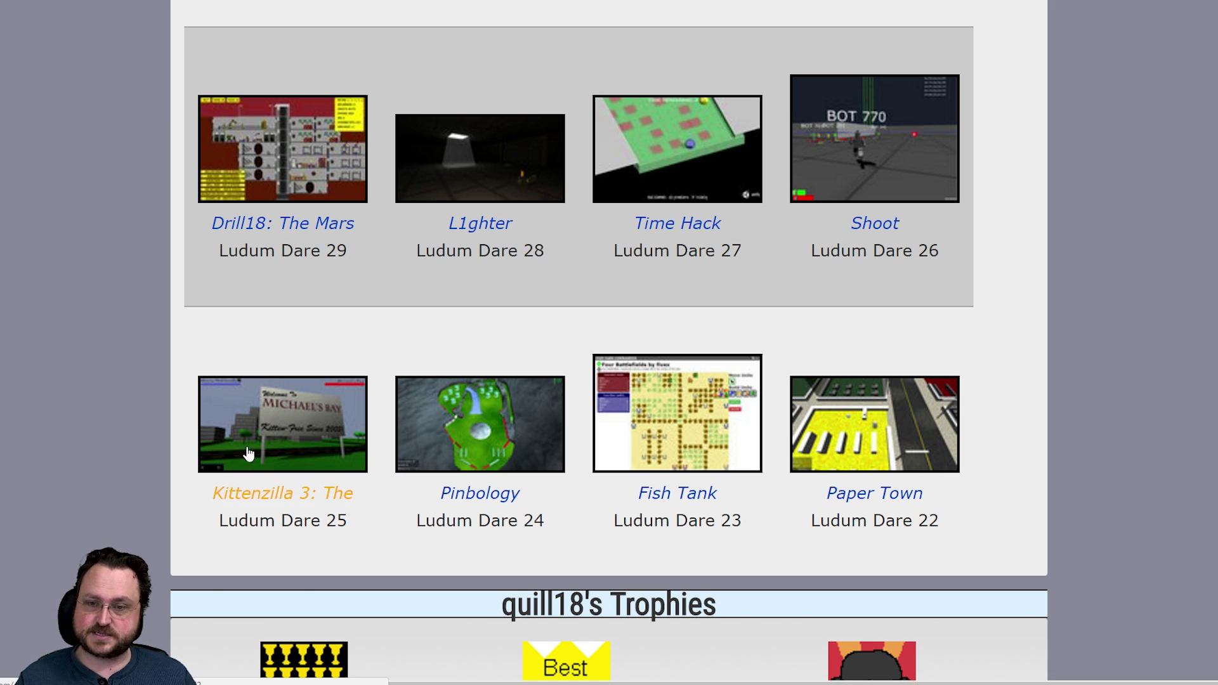
{"action": "scroll", "coordinate": [427, 550], "scroll_direction": "up", "scroll_amount": 8}
{"action": "scroll", "coordinate": [426, 550], "scroll_direction": "up", "scroll_amount": 3}
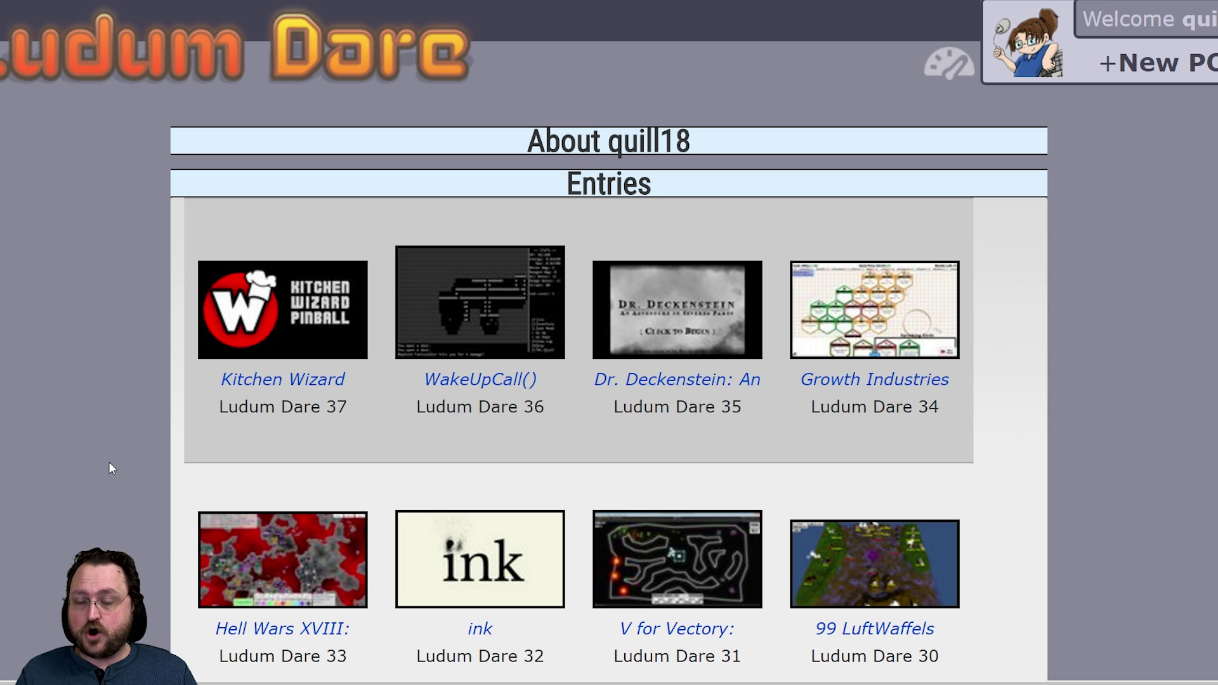
{"action": "scroll", "coordinate": [112, 469], "scroll_direction": "down", "scroll_amount": 3}
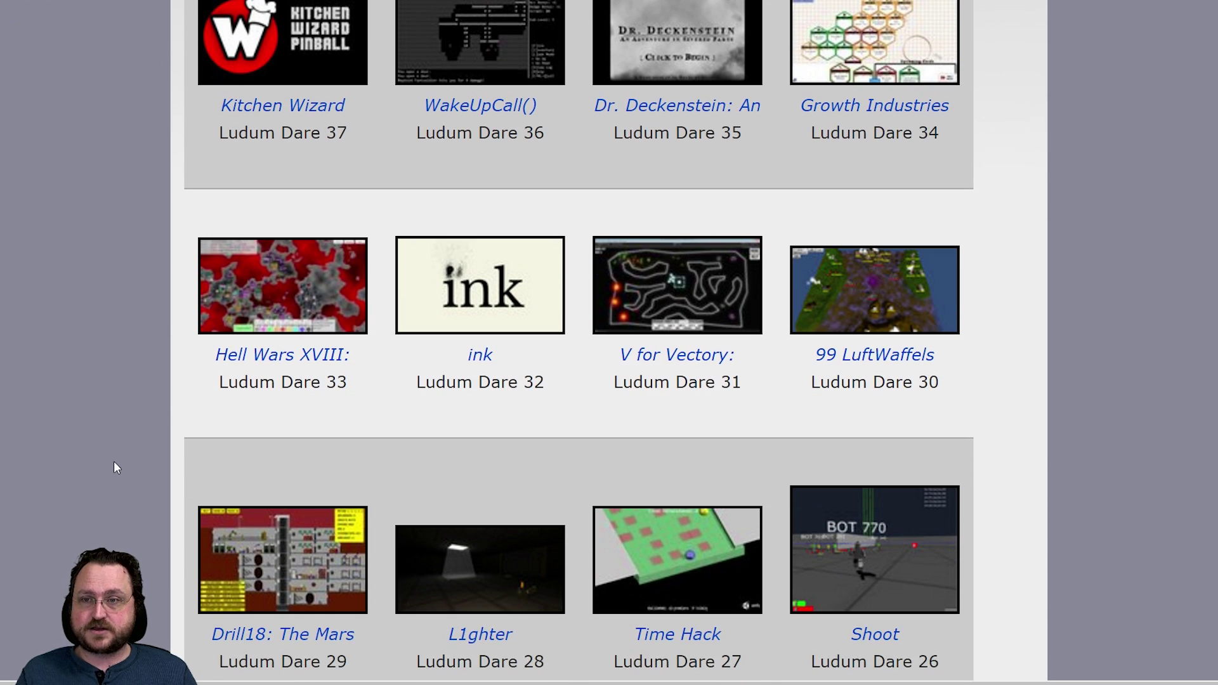
{"action": "scroll", "coordinate": [114, 463], "scroll_direction": "down", "scroll_amount": 1}
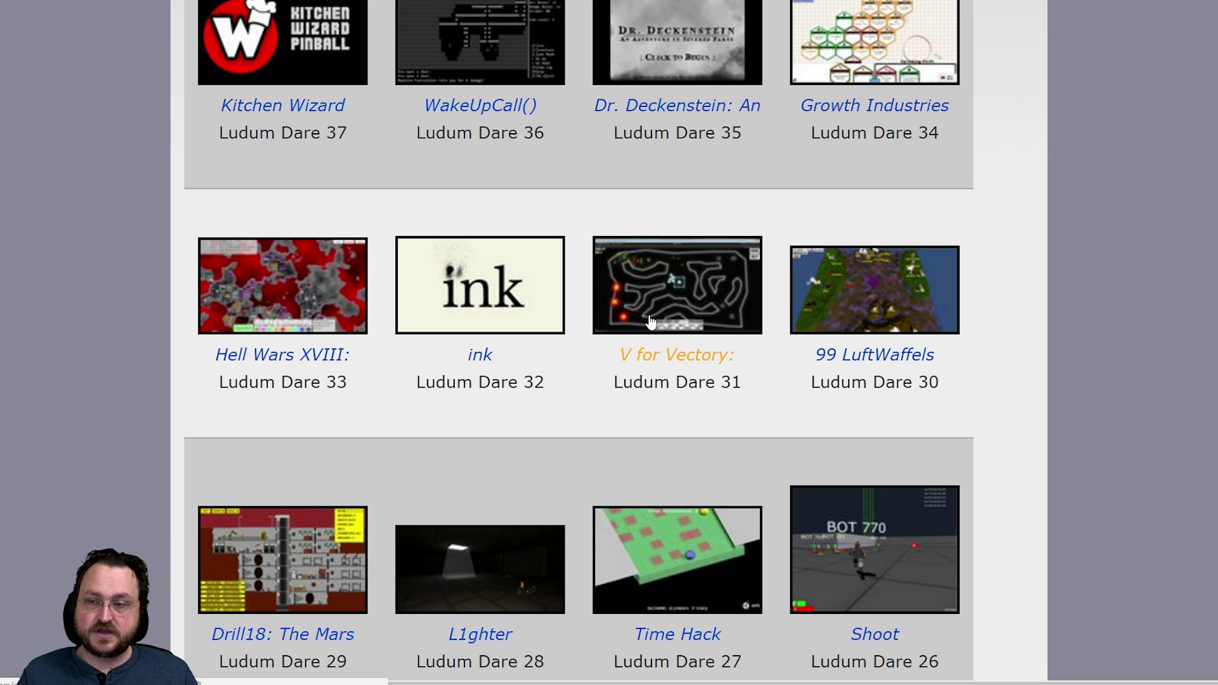
Step: Open the V for Vectory entry from Ludum Dare 31, examine its gameplay screenshot and theme, and return to the entries list
{"action": "left_click", "coordinate": [688, 287]}
{"action": "scroll", "coordinate": [412, 494], "scroll_direction": "down", "scroll_amount": 7}
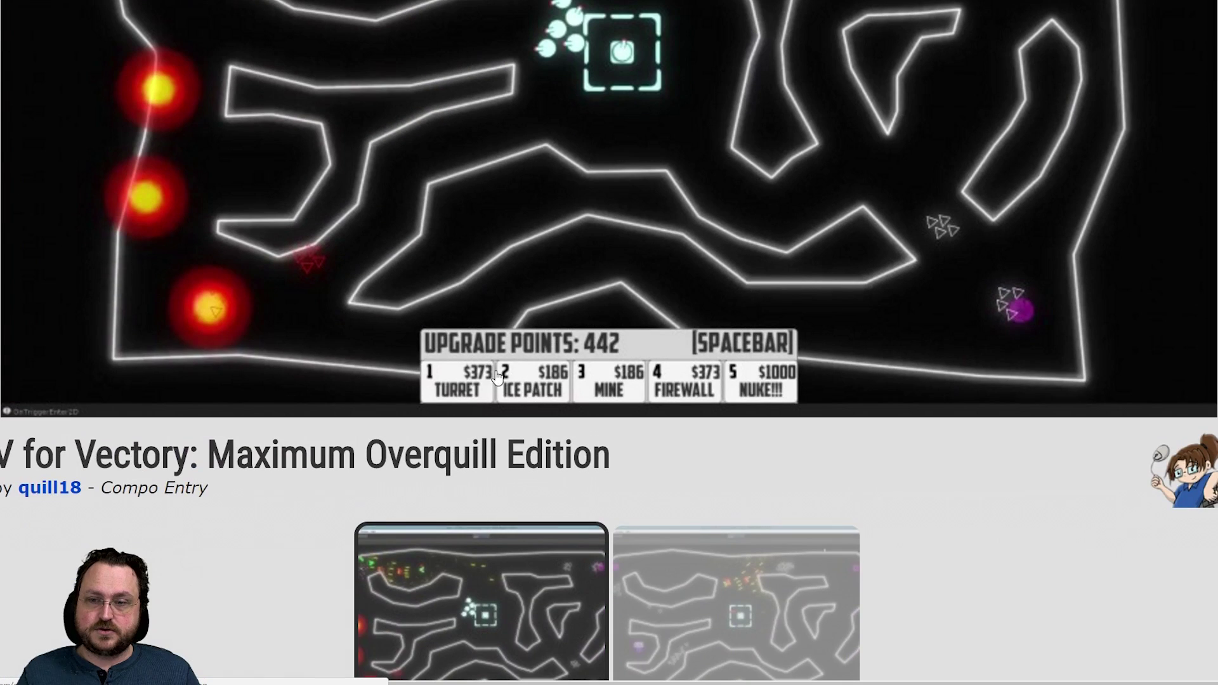
{"action": "scroll", "coordinate": [413, 494], "scroll_direction": "up", "scroll_amount": 1}
{"action": "scroll", "coordinate": [610, 561], "scroll_direction": "up", "scroll_amount": 3}
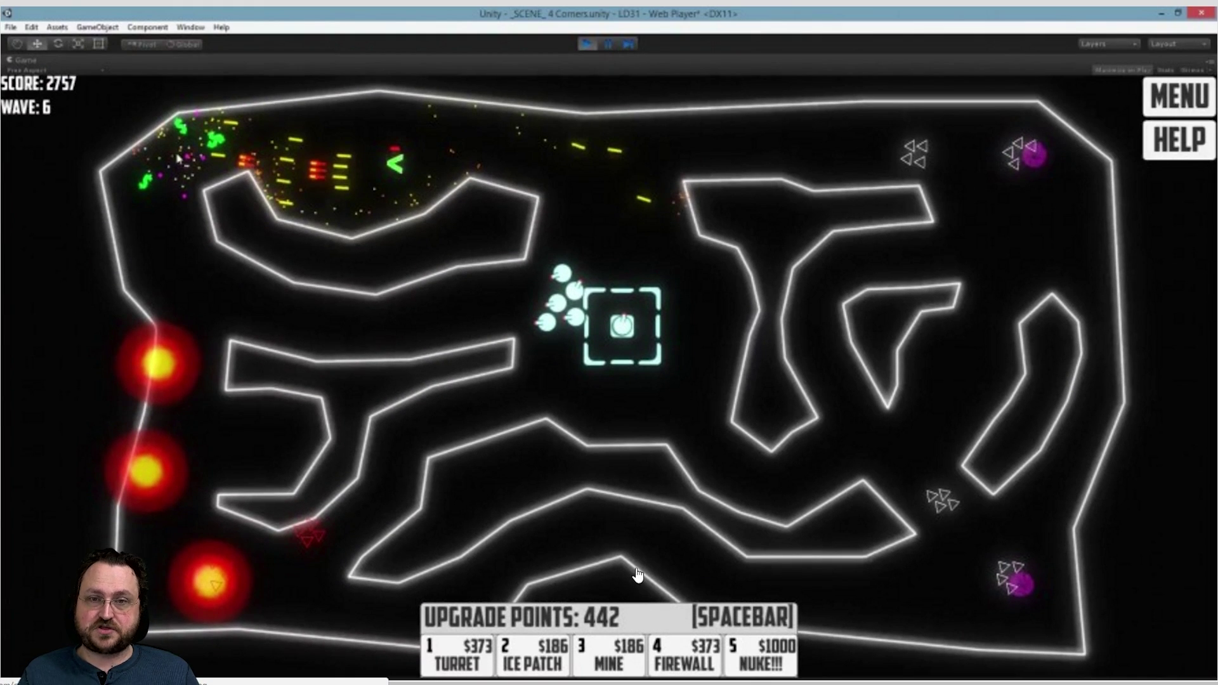
{"action": "scroll", "coordinate": [632, 576], "scroll_direction": "down", "scroll_amount": 1}
{"action": "scroll", "coordinate": [631, 576], "scroll_direction": "up", "scroll_amount": 1}
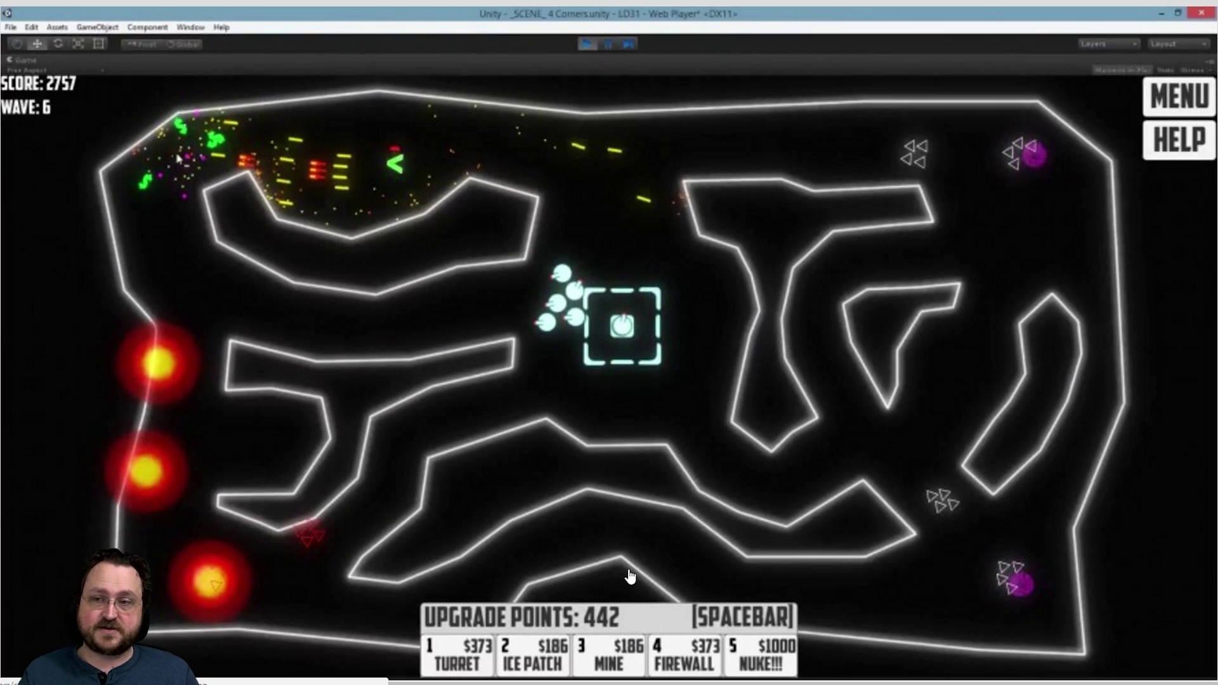
{"action": "scroll", "coordinate": [630, 576], "scroll_direction": "down", "scroll_amount": 5}
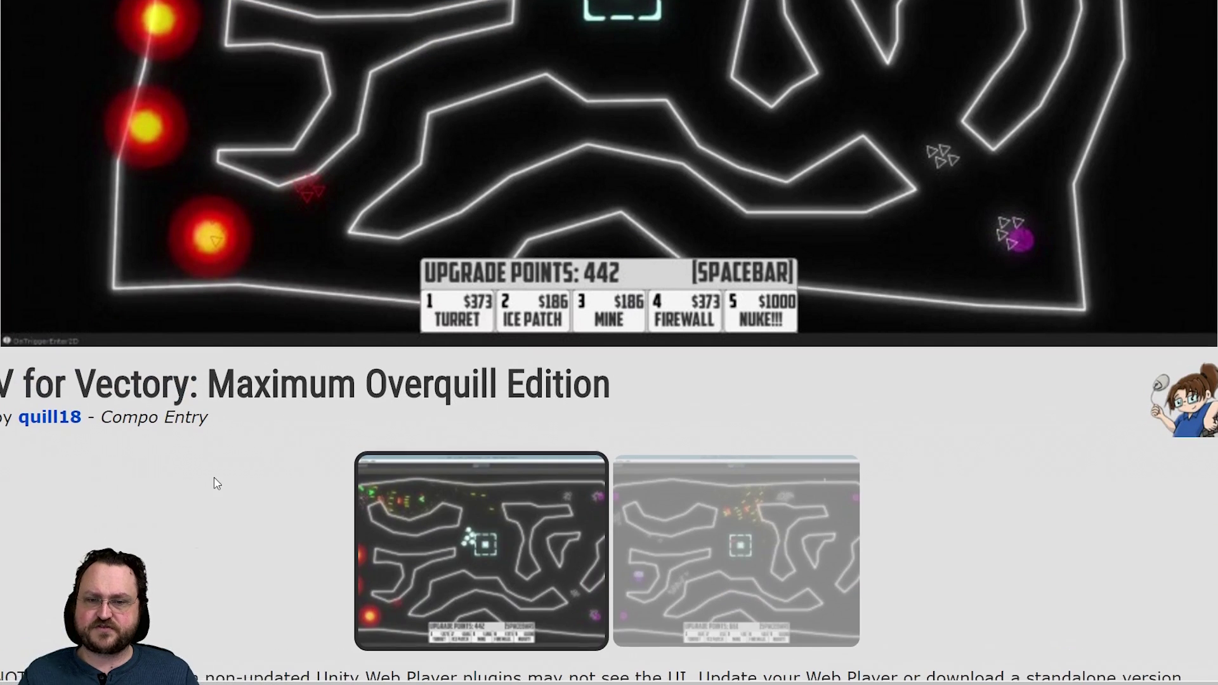
{"action": "scroll", "coordinate": [215, 477], "scroll_direction": "up", "scroll_amount": 4}
{"action": "scroll", "coordinate": [235, 487], "scroll_direction": "up", "scroll_amount": 4}
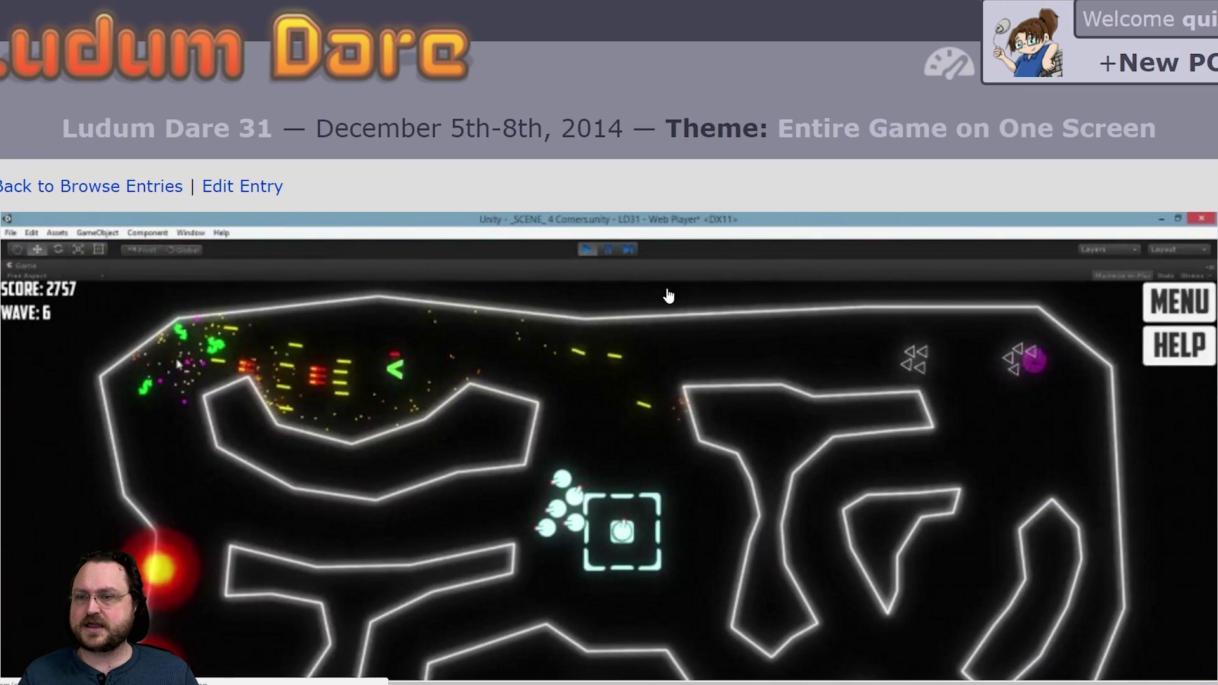
{"action": "scroll", "coordinate": [659, 305], "scroll_direction": "down", "scroll_amount": 5}
{"action": "scroll", "coordinate": [652, 371], "scroll_direction": "up", "scroll_amount": 1}
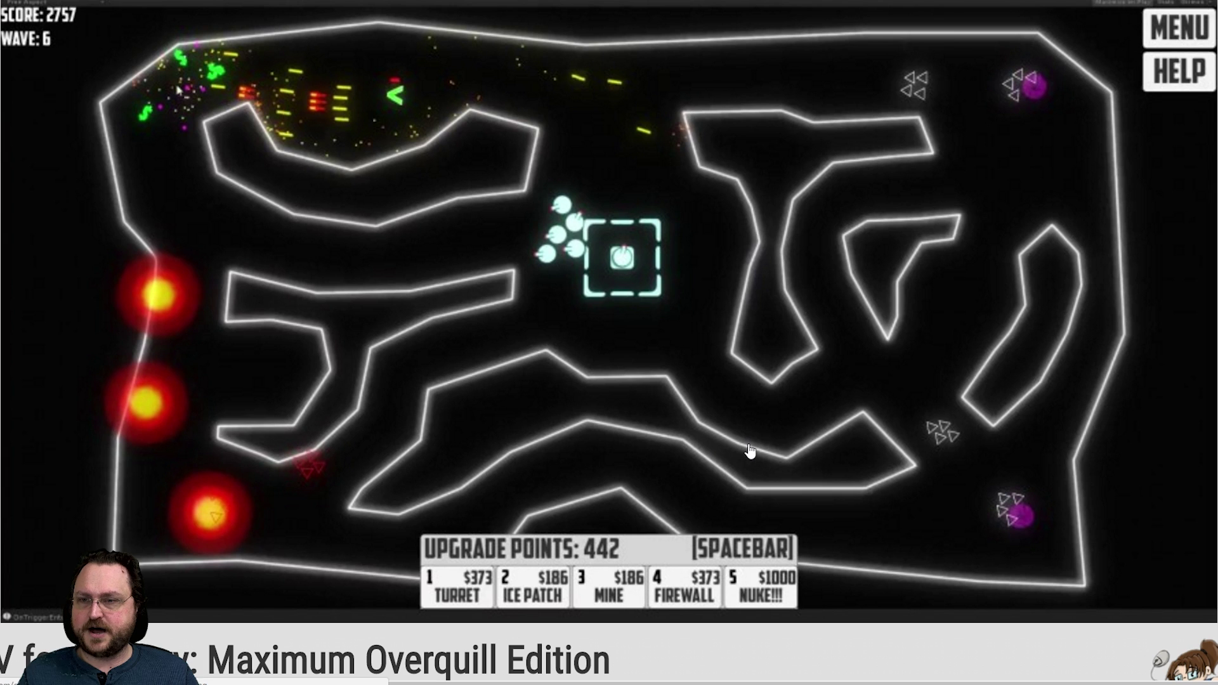
{"action": "scroll", "coordinate": [752, 441], "scroll_direction": "up", "scroll_amount": 1}
{"action": "scroll", "coordinate": [754, 443], "scroll_direction": "down", "scroll_amount": 1}
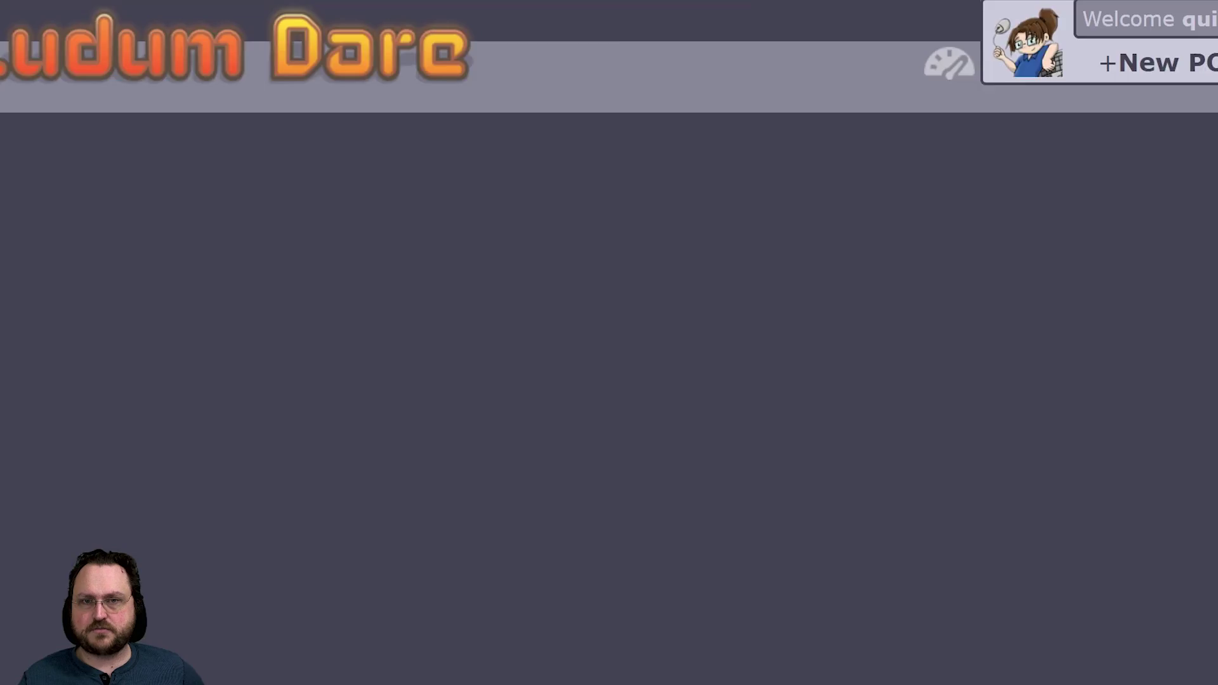
Step: Find the Hell Wars XVIII entry from Ludum Dare 33 among the profile's entries and open it
{"action": "scroll", "coordinate": [36, 189], "scroll_direction": "down", "scroll_amount": 4}
{"action": "scroll", "coordinate": [39, 232], "scroll_direction": "up", "scroll_amount": 4}
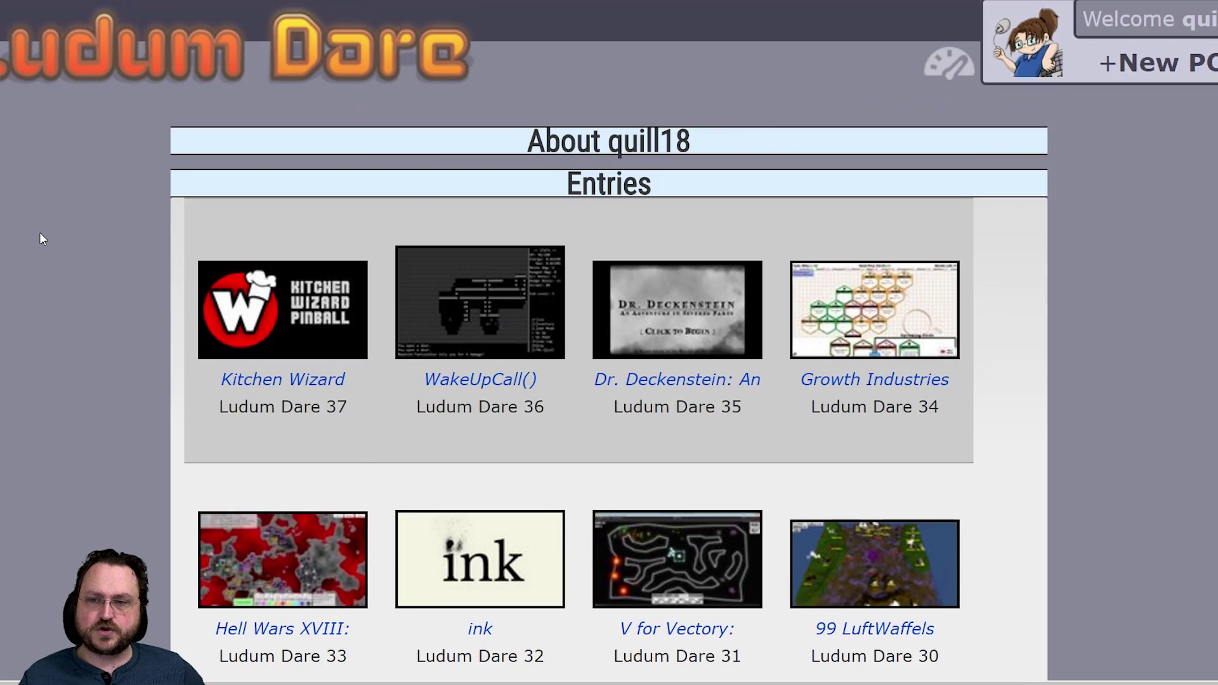
{"action": "scroll", "coordinate": [39, 232], "scroll_direction": "down", "scroll_amount": 4}
{"action": "scroll", "coordinate": [77, 234], "scroll_direction": "up", "scroll_amount": 1}
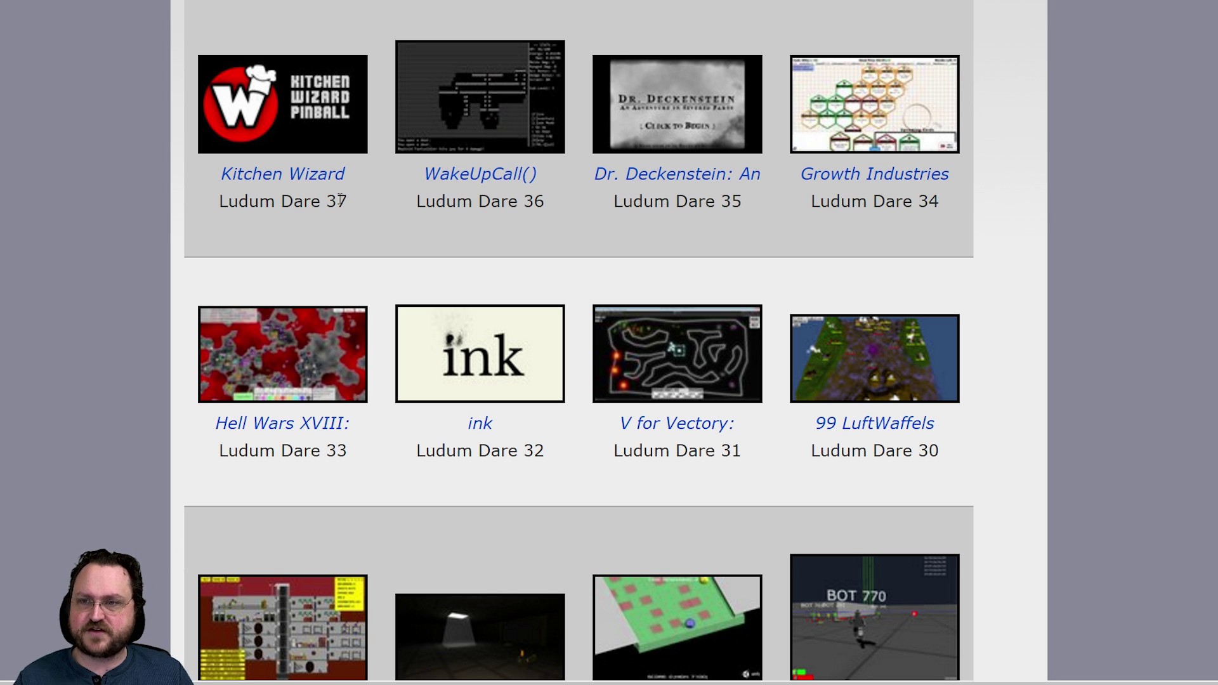
{"action": "scroll", "coordinate": [508, 292], "scroll_direction": "down", "scroll_amount": 1}
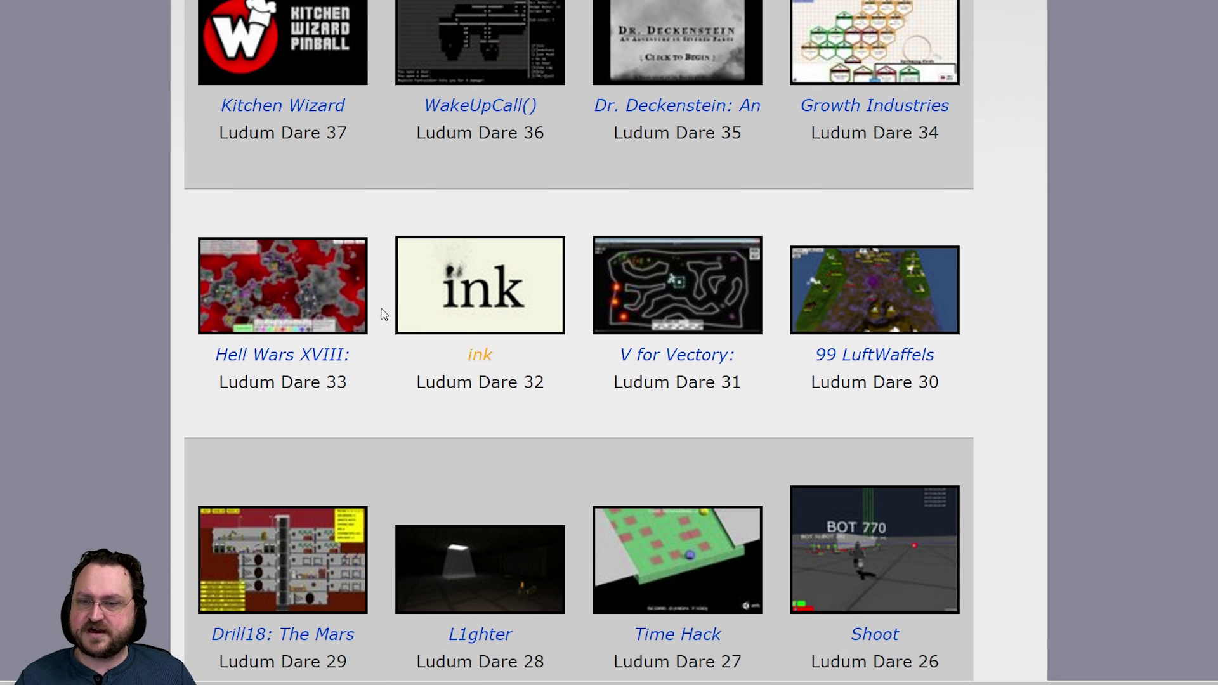
{"action": "scroll", "coordinate": [89, 332], "scroll_direction": "up", "scroll_amount": 1}
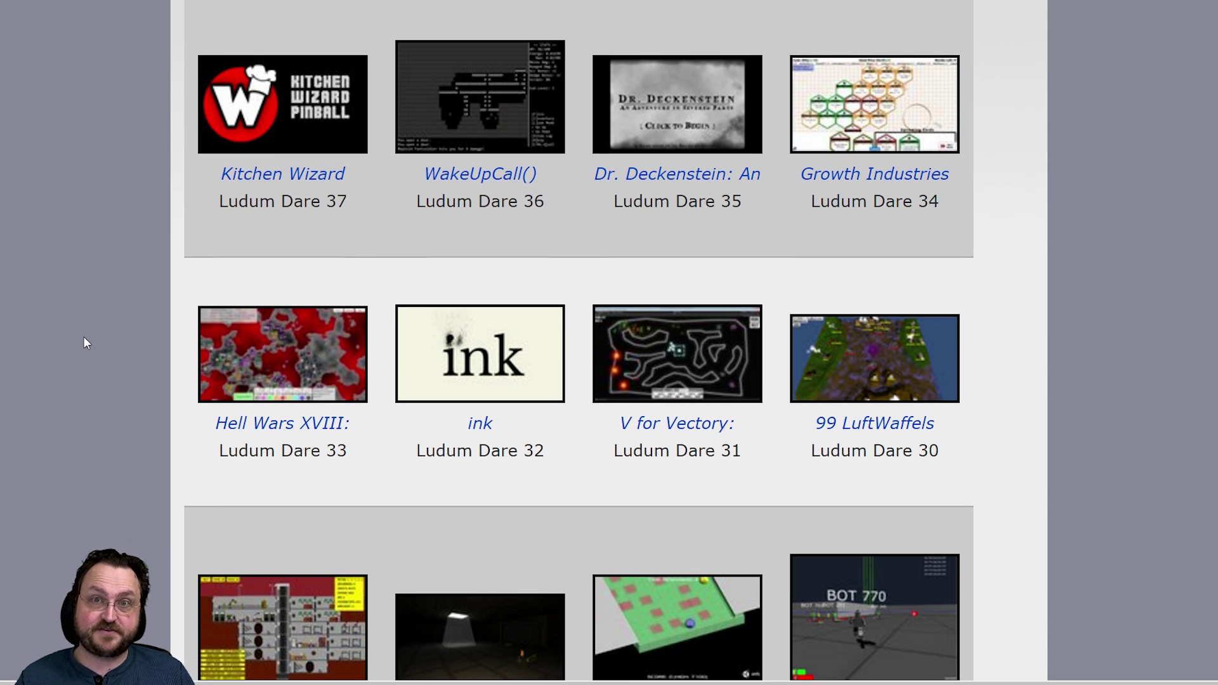
{"action": "left_click", "coordinate": [306, 379]}
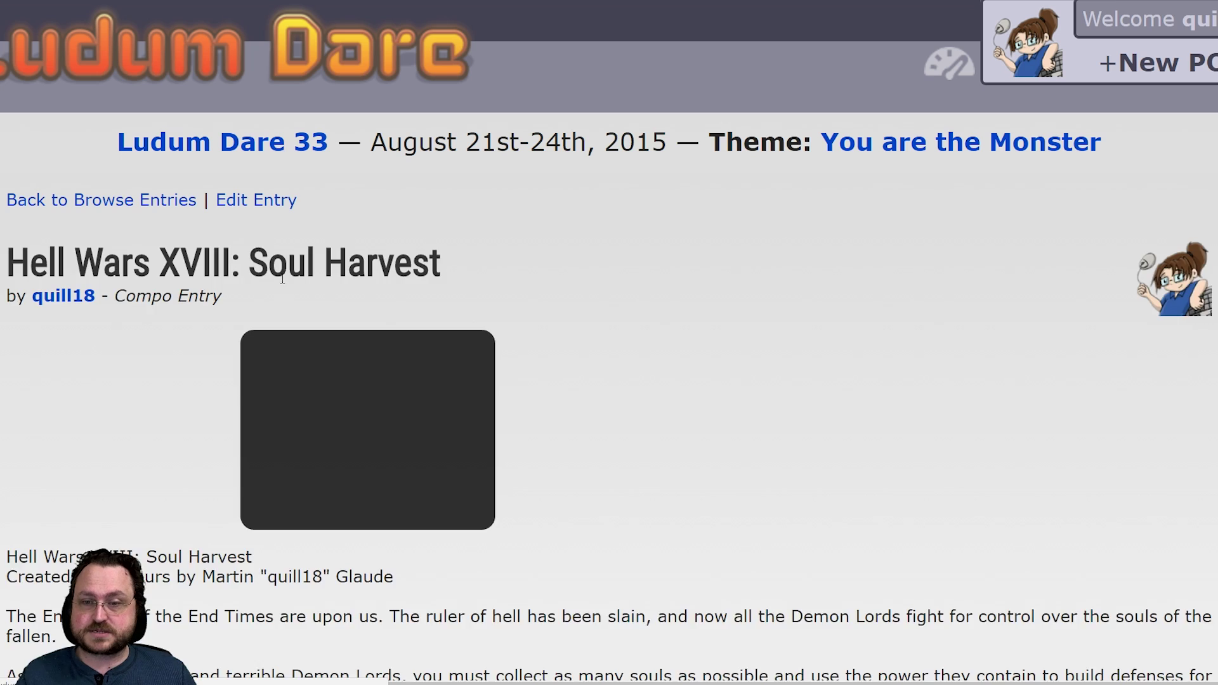
Step: Examine the Hell Wars XVIII: Soul Harvest gameplay screenshot, including its map and upgrade controls, and go back to the entries list
{"action": "scroll", "coordinate": [536, 357], "scroll_direction": "down", "scroll_amount": 4}
{"action": "scroll", "coordinate": [274, 343], "scroll_direction": "up", "scroll_amount": 1}
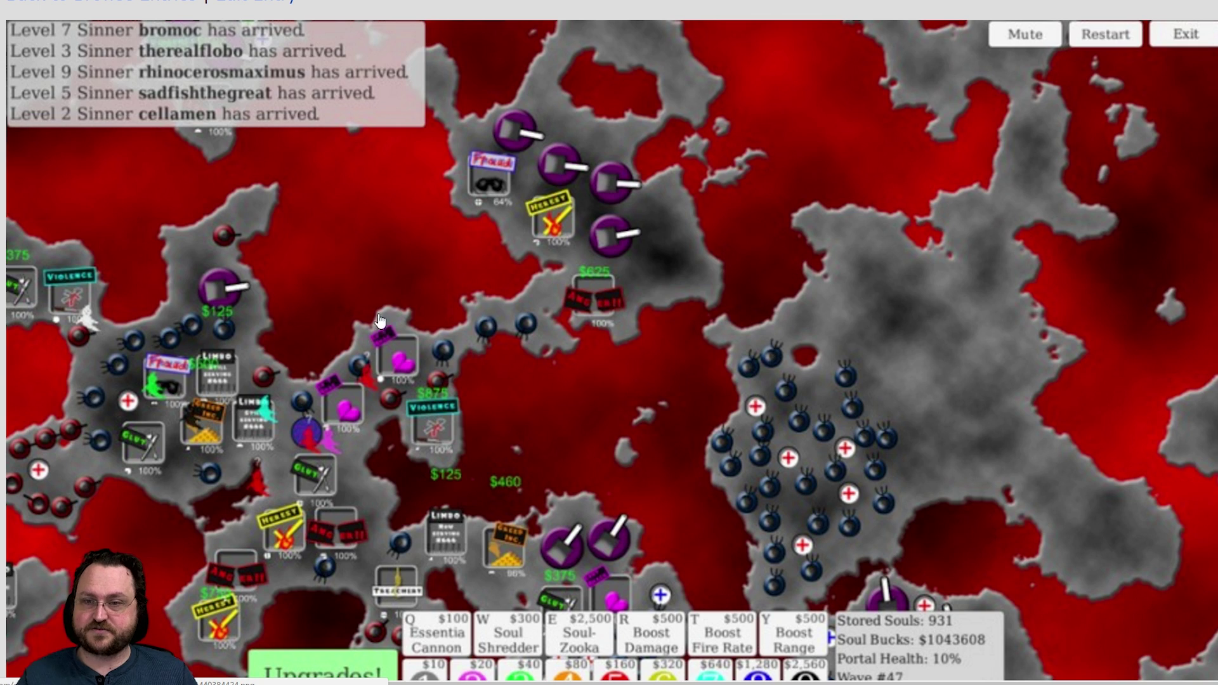
{"action": "scroll", "coordinate": [482, 240], "scroll_direction": "down", "scroll_amount": 7}
{"action": "scroll", "coordinate": [507, 330], "scroll_direction": "up", "scroll_amount": 8}
{"action": "scroll", "coordinate": [522, 410], "scroll_direction": "down", "scroll_amount": 2}
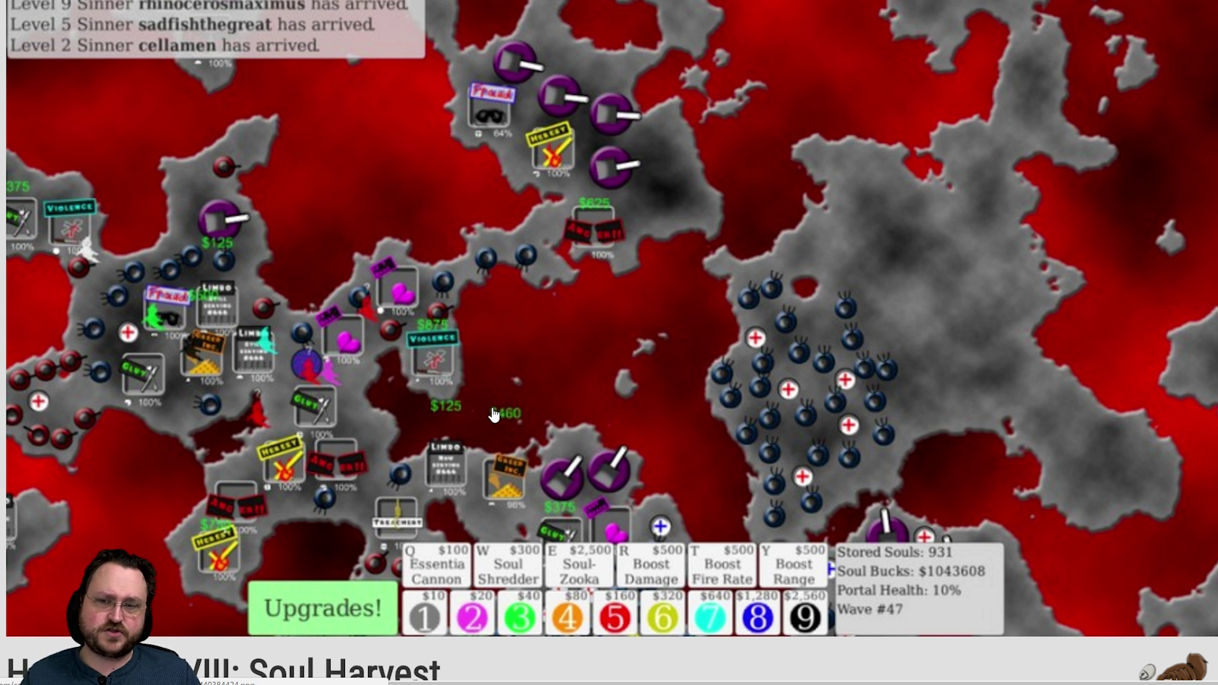
{"action": "scroll", "coordinate": [508, 388], "scroll_direction": "up", "scroll_amount": 2}
{"action": "scroll", "coordinate": [517, 361], "scroll_direction": "down", "scroll_amount": 2}
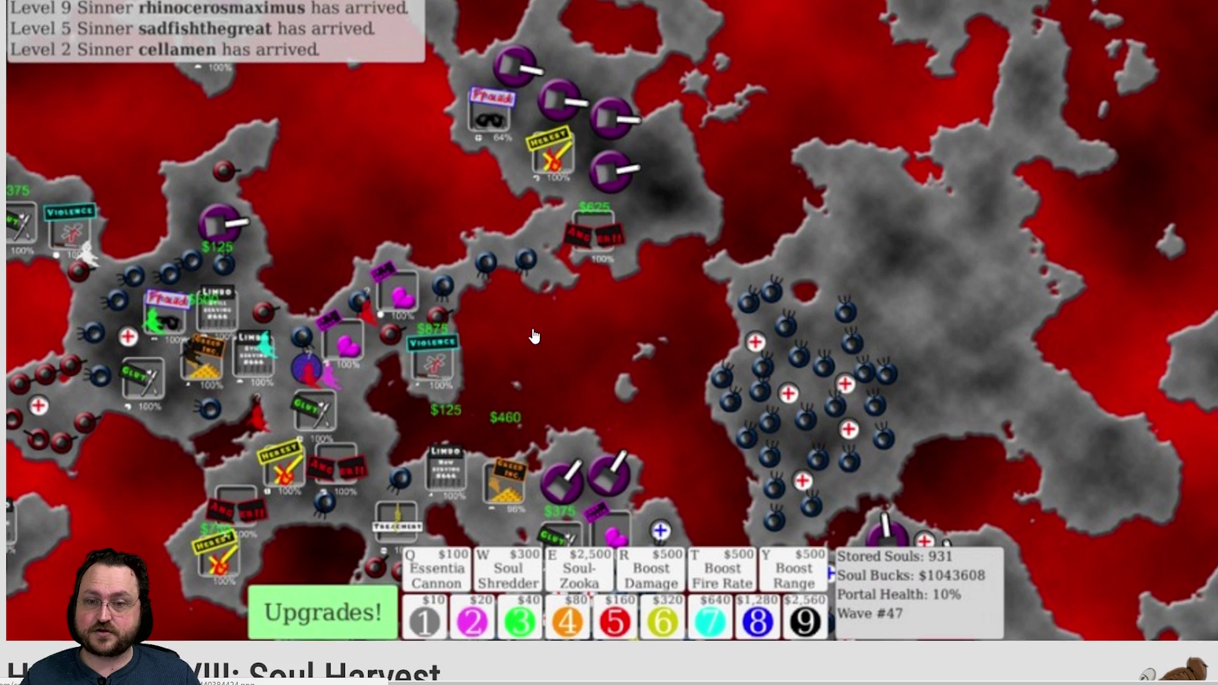
{"action": "scroll", "coordinate": [535, 337], "scroll_direction": "up", "scroll_amount": 1}
{"action": "scroll", "coordinate": [534, 336], "scroll_direction": "up", "scroll_amount": 1}
{"action": "key", "text": "alt+Left"}
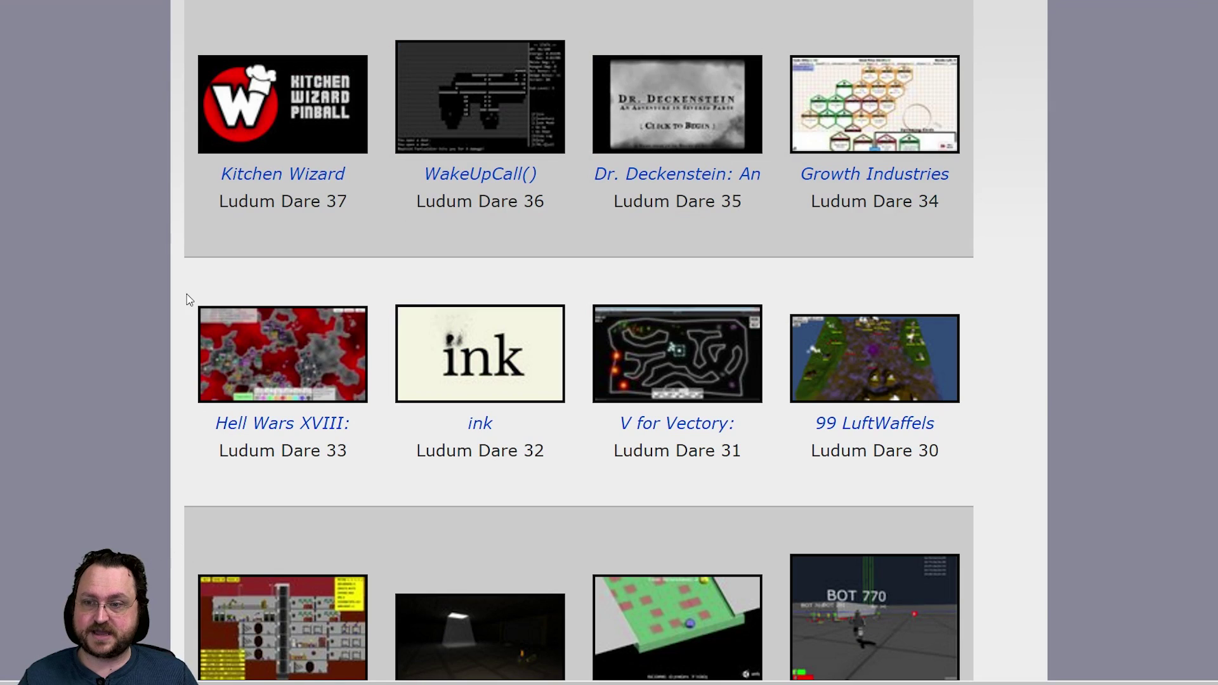
Step: Look back over the profile's entries from Kitchen Wizard Pinball for Ludum Dare 37 to Shoot for Ludum Dare 26
{"action": "scroll", "coordinate": [300, 353], "scroll_direction": "down", "scroll_amount": 3}
{"action": "scroll", "coordinate": [1015, 422], "scroll_direction": "up", "scroll_amount": 1}
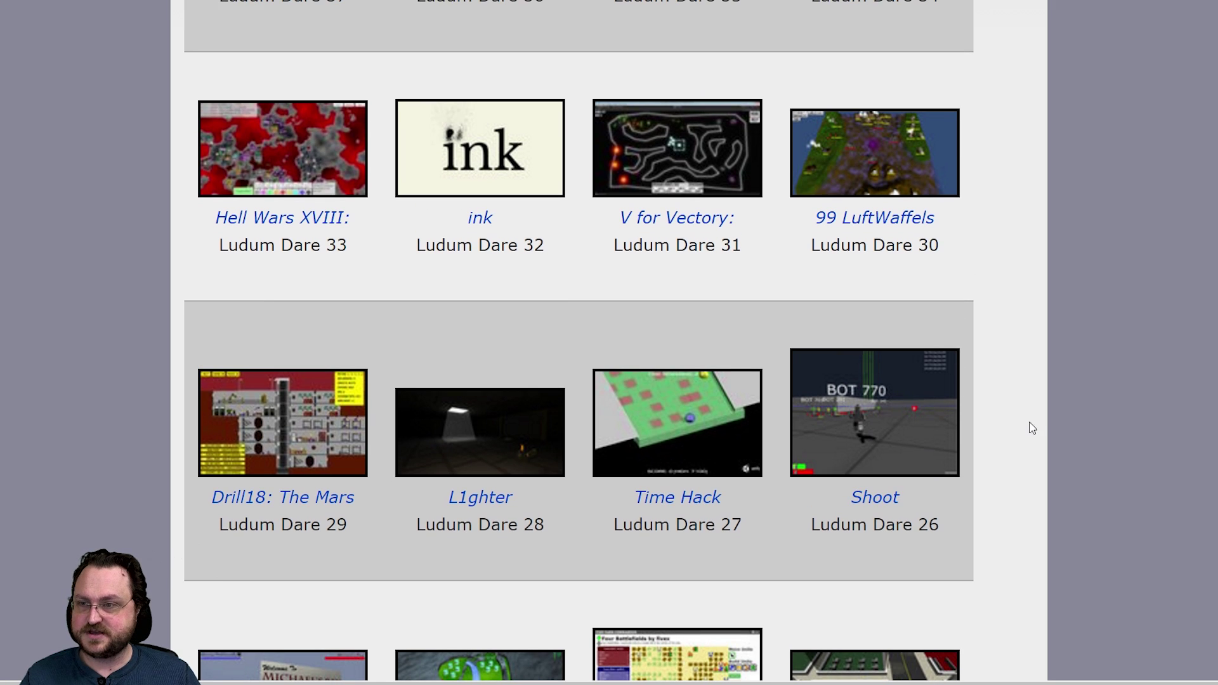
{"action": "scroll", "coordinate": [1037, 407], "scroll_direction": "up", "scroll_amount": 2}
{"action": "scroll", "coordinate": [1032, 412], "scroll_direction": "up", "scroll_amount": 2}
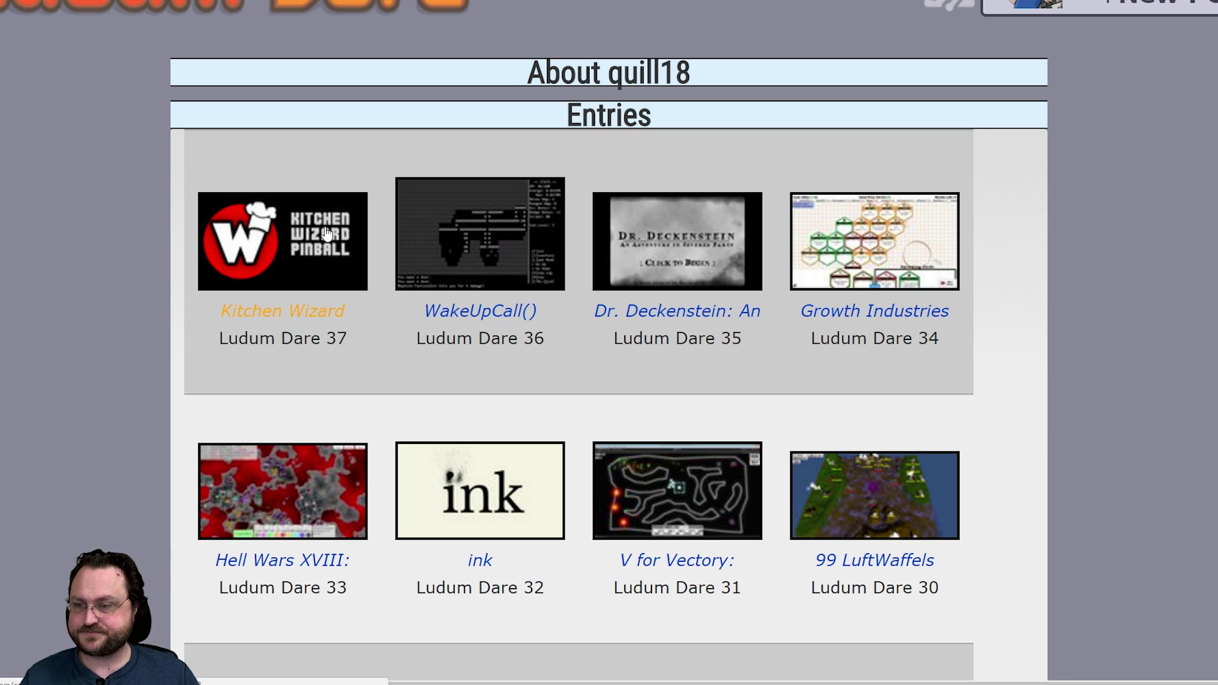
{"action": "scroll", "coordinate": [228, 339], "scroll_direction": "down", "scroll_amount": 5}
{"action": "scroll", "coordinate": [228, 339], "scroll_direction": "up", "scroll_amount": 5}
{"action": "scroll", "coordinate": [230, 340], "scroll_direction": "down", "scroll_amount": 3}
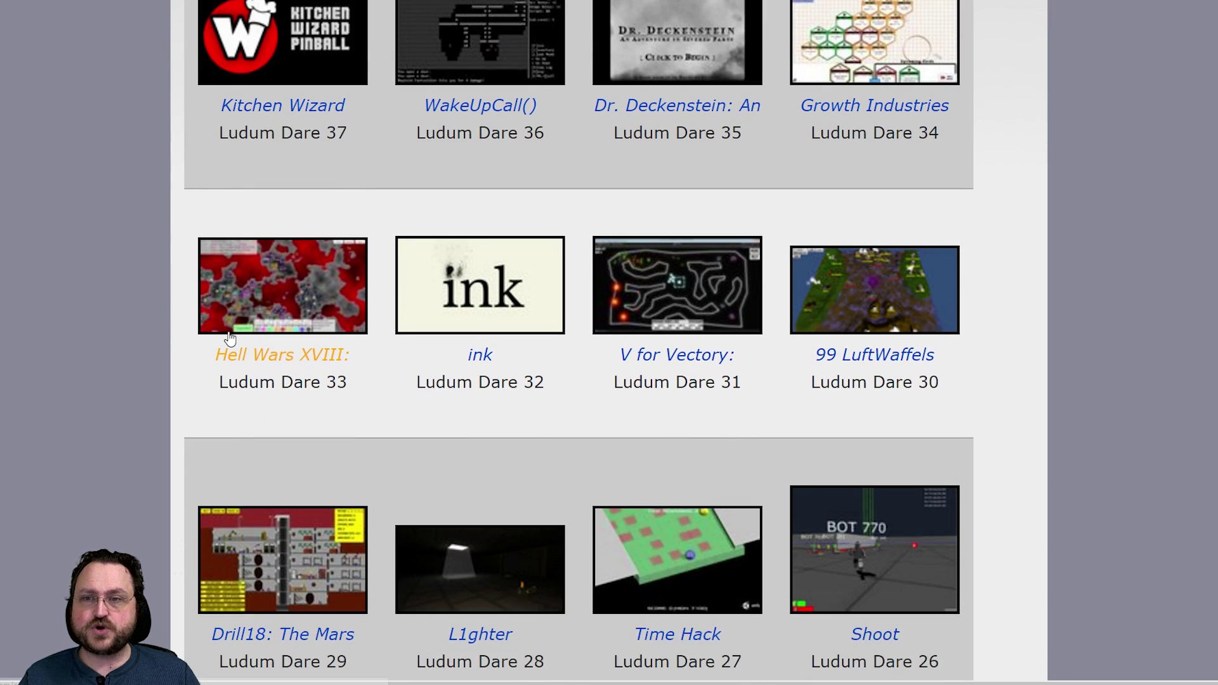
{"action": "scroll", "coordinate": [230, 339], "scroll_direction": "up", "scroll_amount": 1}
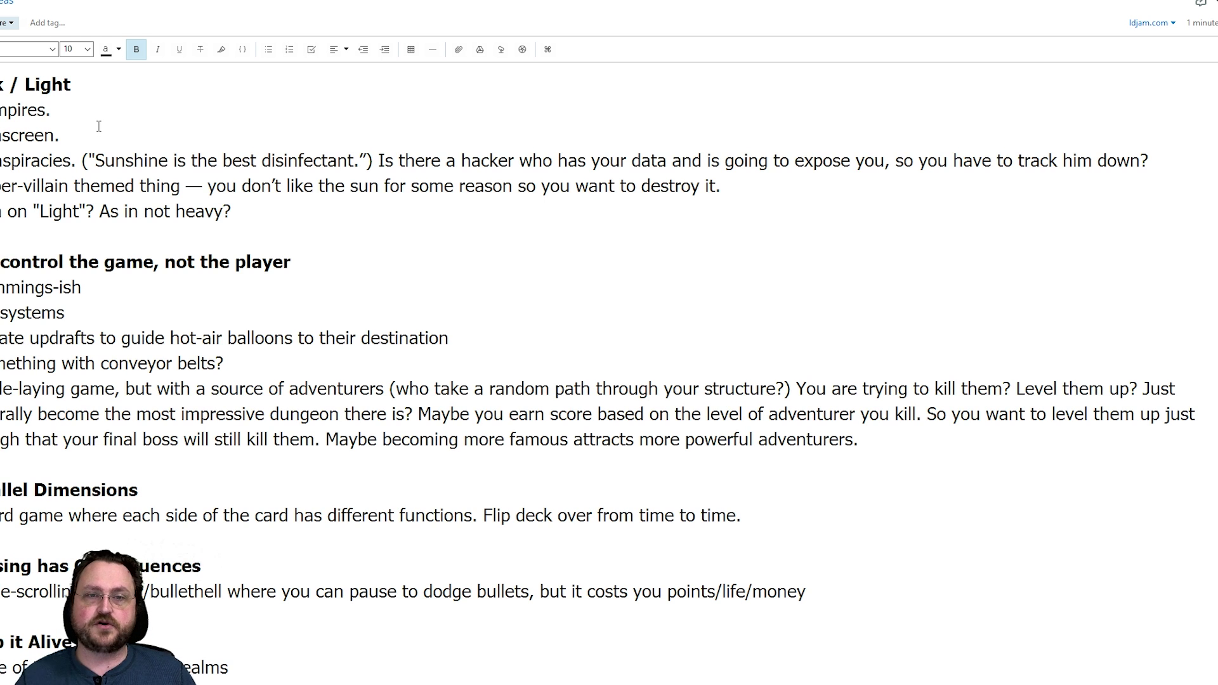
Step: Switch to the game-ideas note and review the theme headings from Dark / Light to Parallel Dimensions, highlighting them in turn
{"action": "scroll", "coordinate": [248, 102], "scroll_direction": "down", "scroll_amount": 5}
{"action": "scroll", "coordinate": [279, 202], "scroll_direction": "up", "scroll_amount": 5}
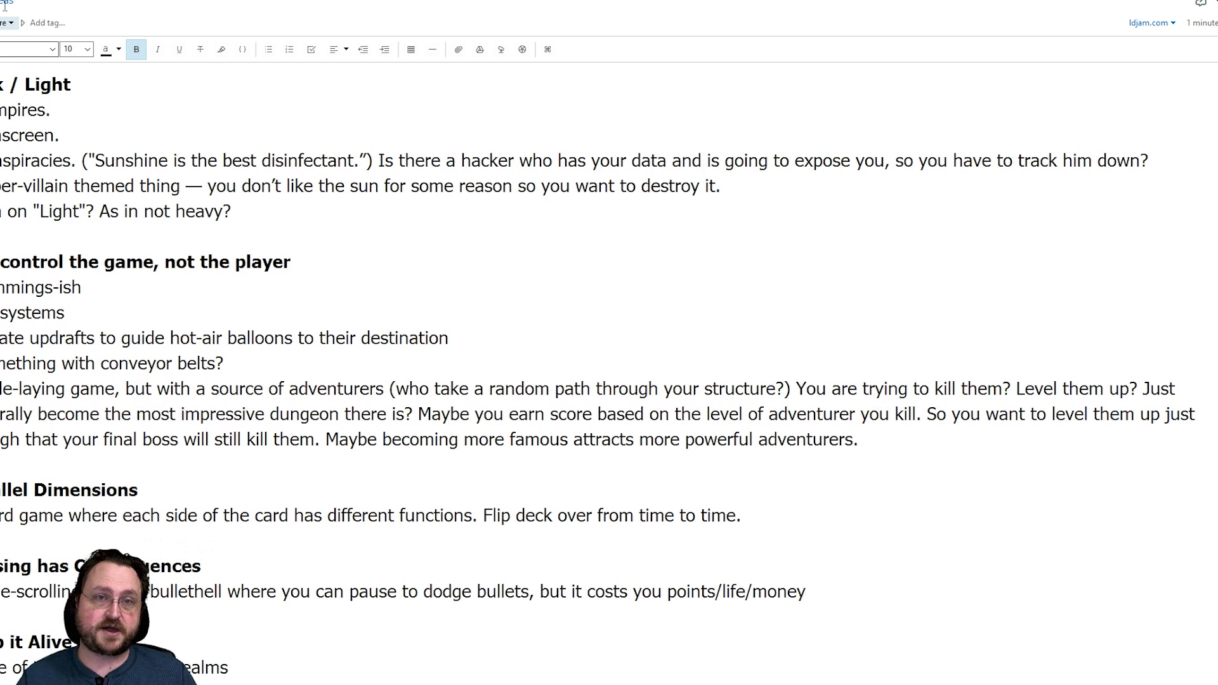
{"action": "left_click", "coordinate": [182, 186]}
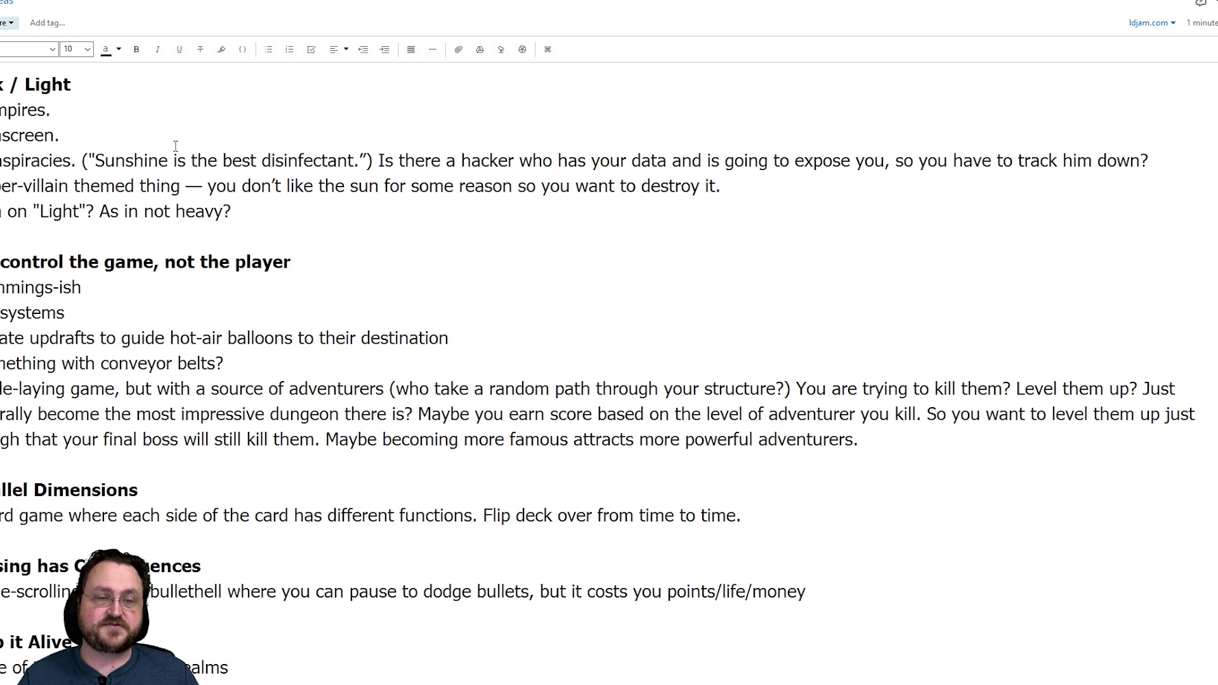
{"action": "left_click_drag", "start_coordinate": [84, 90], "coordinate": [2, 86]}
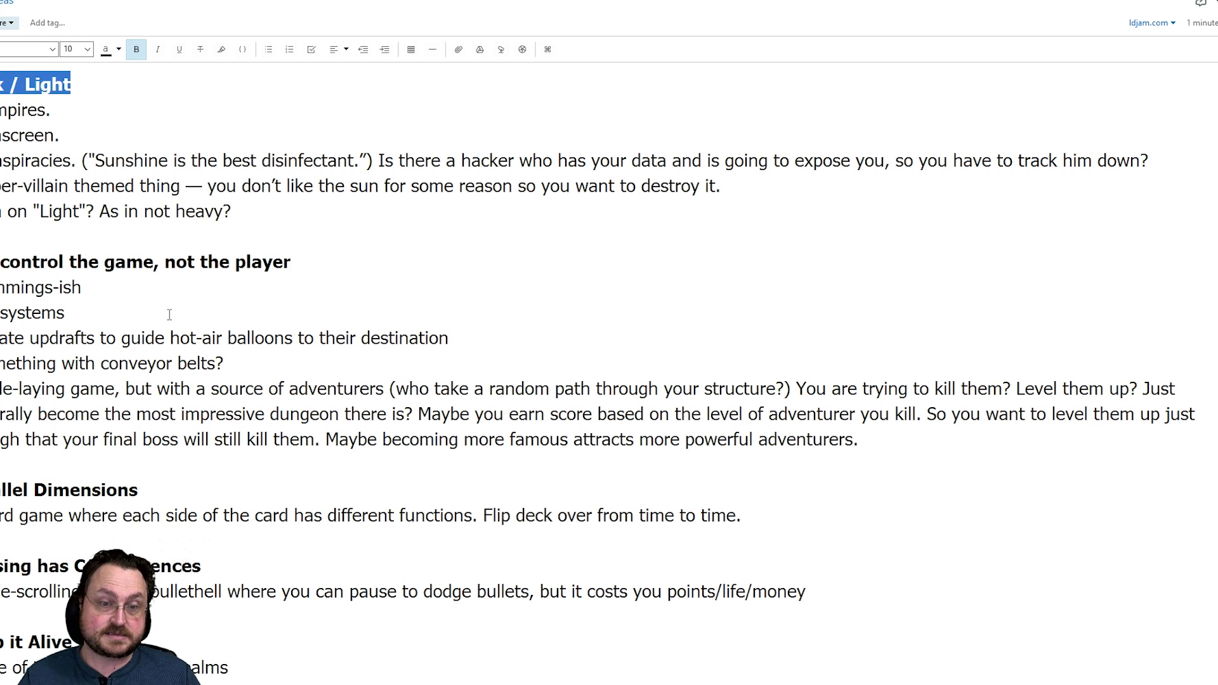
{"action": "triple_click", "coordinate": [137, 265]}
{"action": "scroll", "coordinate": [139, 289], "scroll_direction": "down", "scroll_amount": 4}
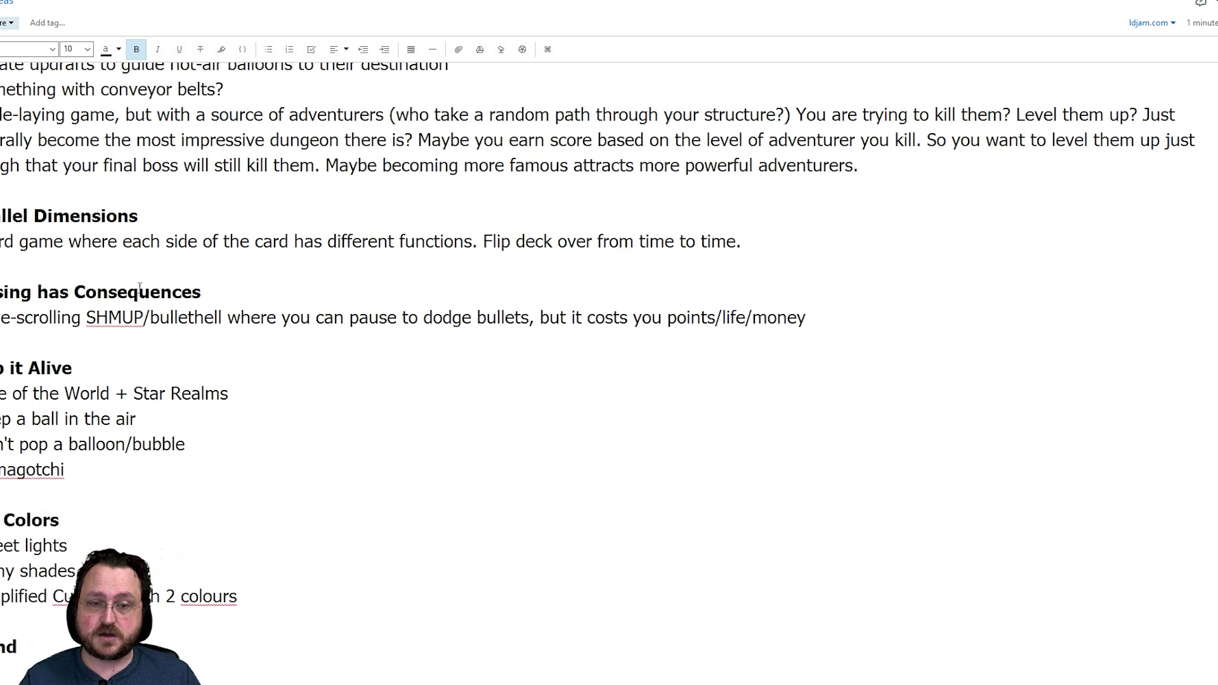
{"action": "triple_click", "coordinate": [72, 222]}
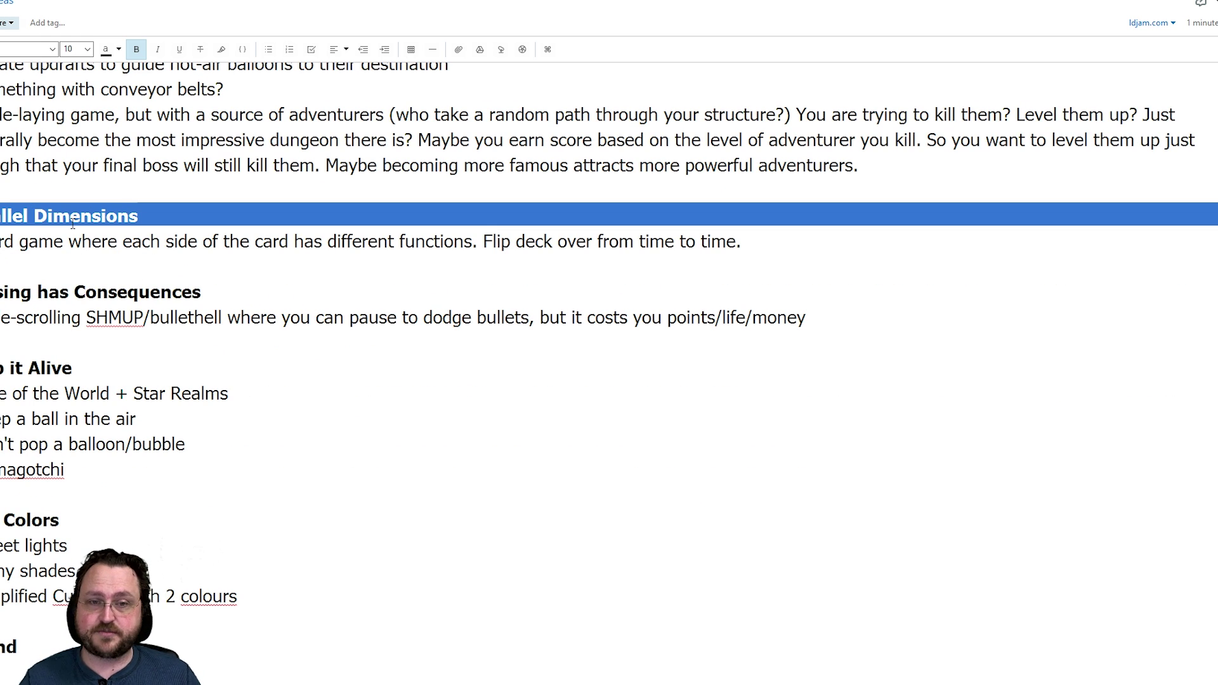
Step: Review the theme headings from Keep it Alive and Two Colors down to Start with Nothing
{"action": "scroll", "coordinate": [72, 223], "scroll_direction": "down", "scroll_amount": 2}
{"action": "scroll", "coordinate": [68, 334], "scroll_direction": "down", "scroll_amount": 2}
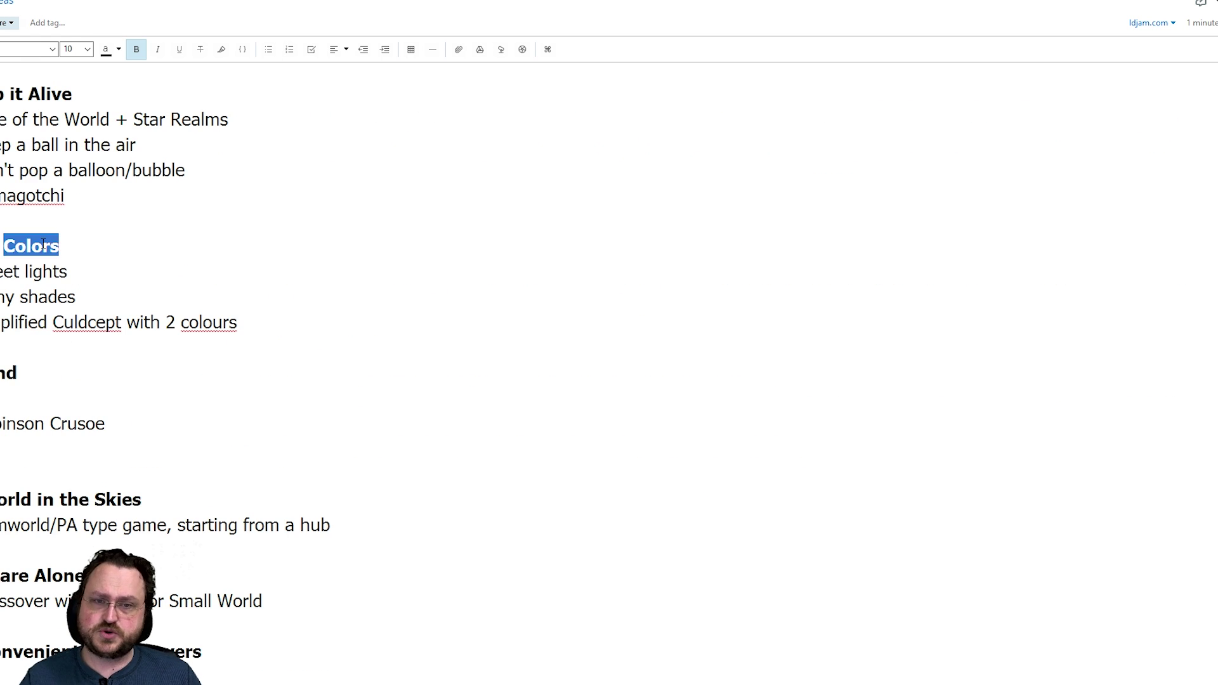
{"action": "triple_click", "coordinate": [38, 245]}
{"action": "scroll", "coordinate": [73, 481], "scroll_direction": "down", "scroll_amount": 2}
{"action": "triple_click", "coordinate": [4, 565]}
{"action": "scroll", "coordinate": [230, 584], "scroll_direction": "down", "scroll_amount": 2}
{"action": "scroll", "coordinate": [158, 381], "scroll_direction": "down", "scroll_amount": 4}
{"action": "scroll", "coordinate": [161, 389], "scroll_direction": "up", "scroll_amount": 6}
{"action": "scroll", "coordinate": [158, 385], "scroll_direction": "down", "scroll_amount": 2}
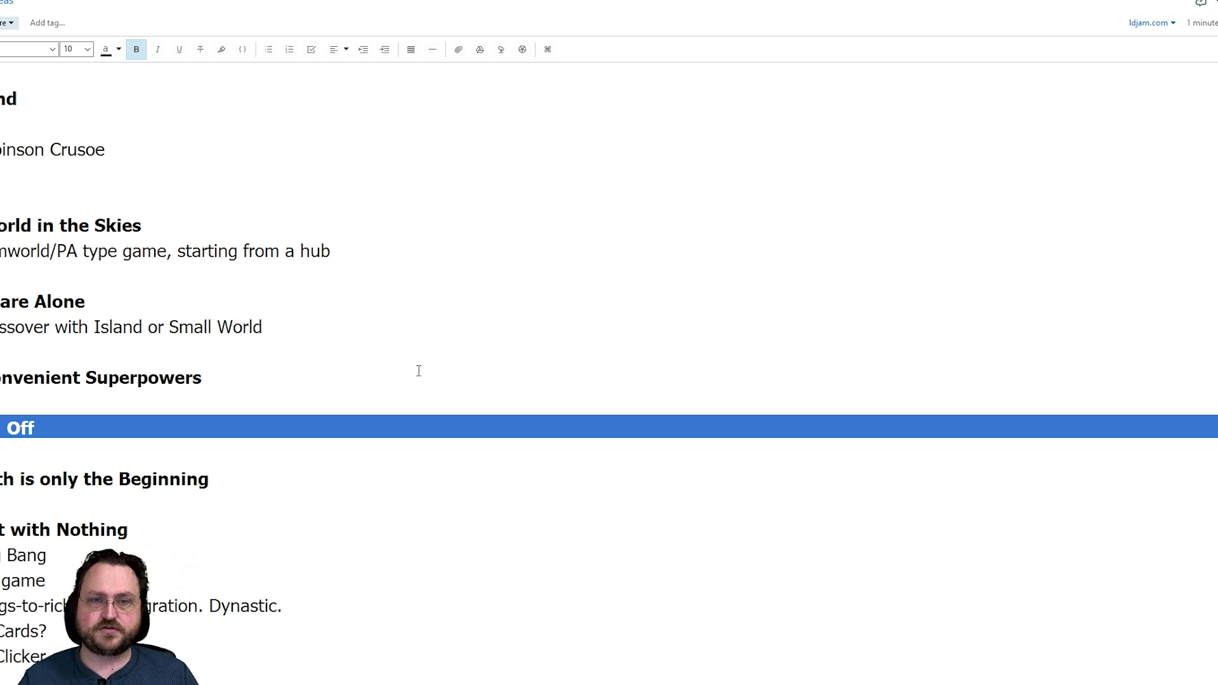
Step: Examine the Island theme's section, highlighting its Robinson Crusoe idea
{"action": "left_click", "coordinate": [314, 308]}
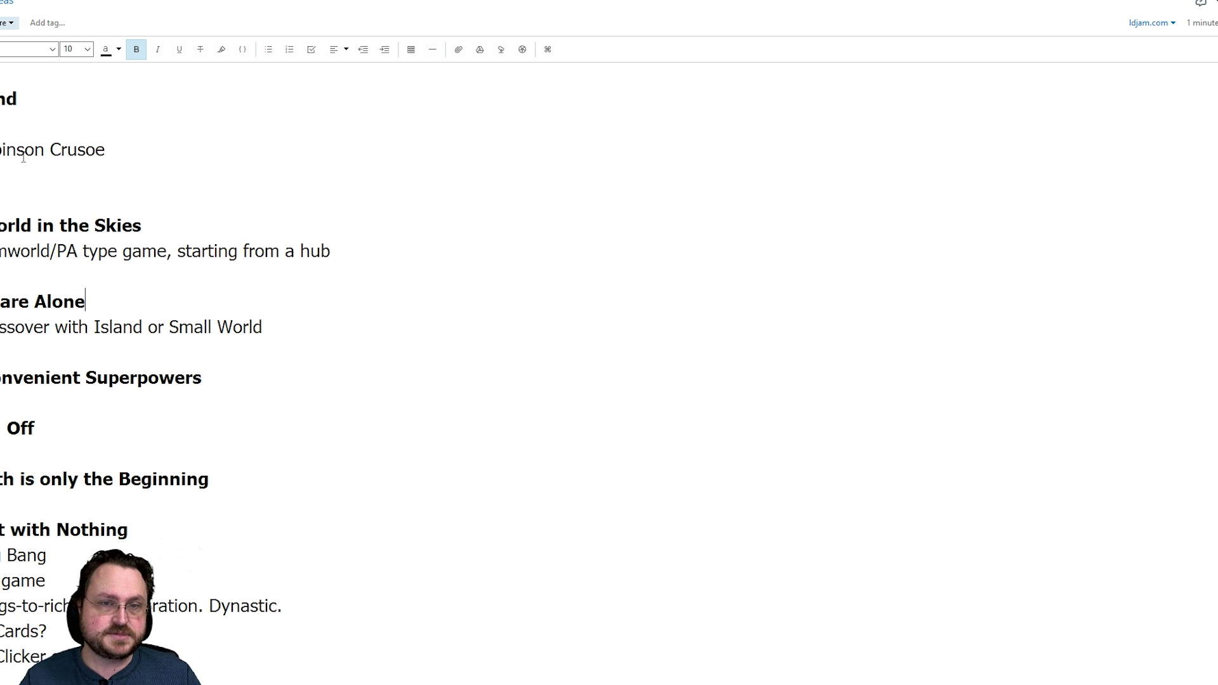
{"action": "triple_click", "coordinate": [3, 125]}
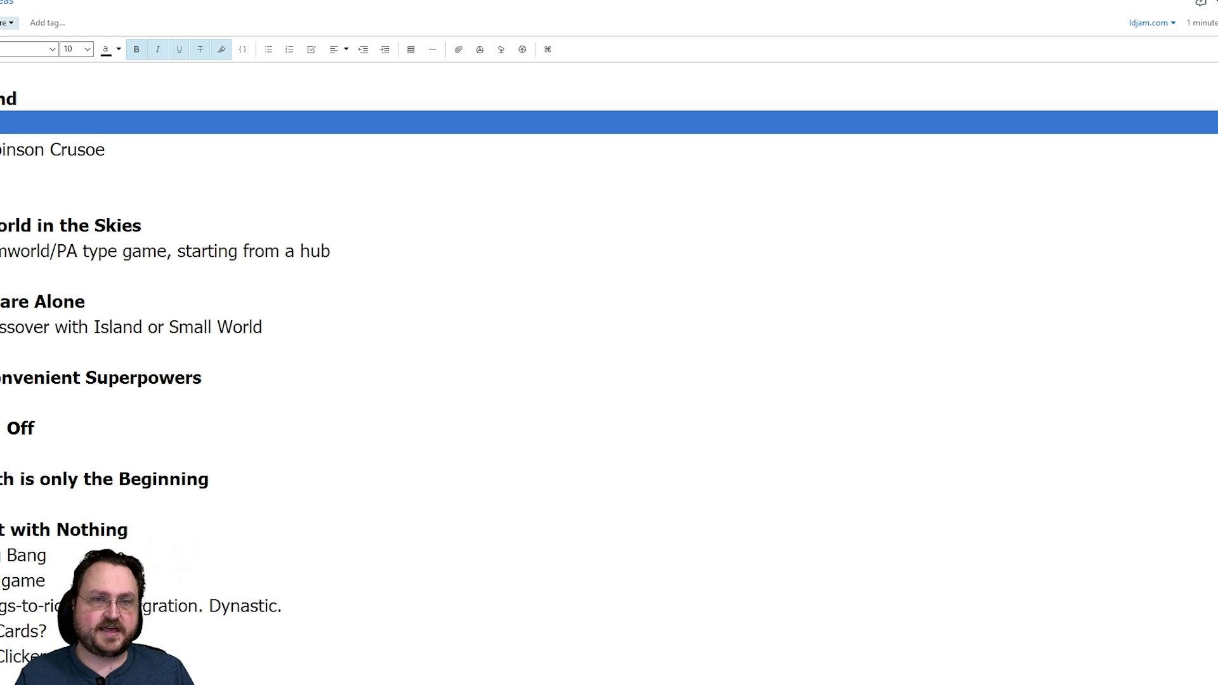
{"action": "left_click", "coordinate": [60, 132]}
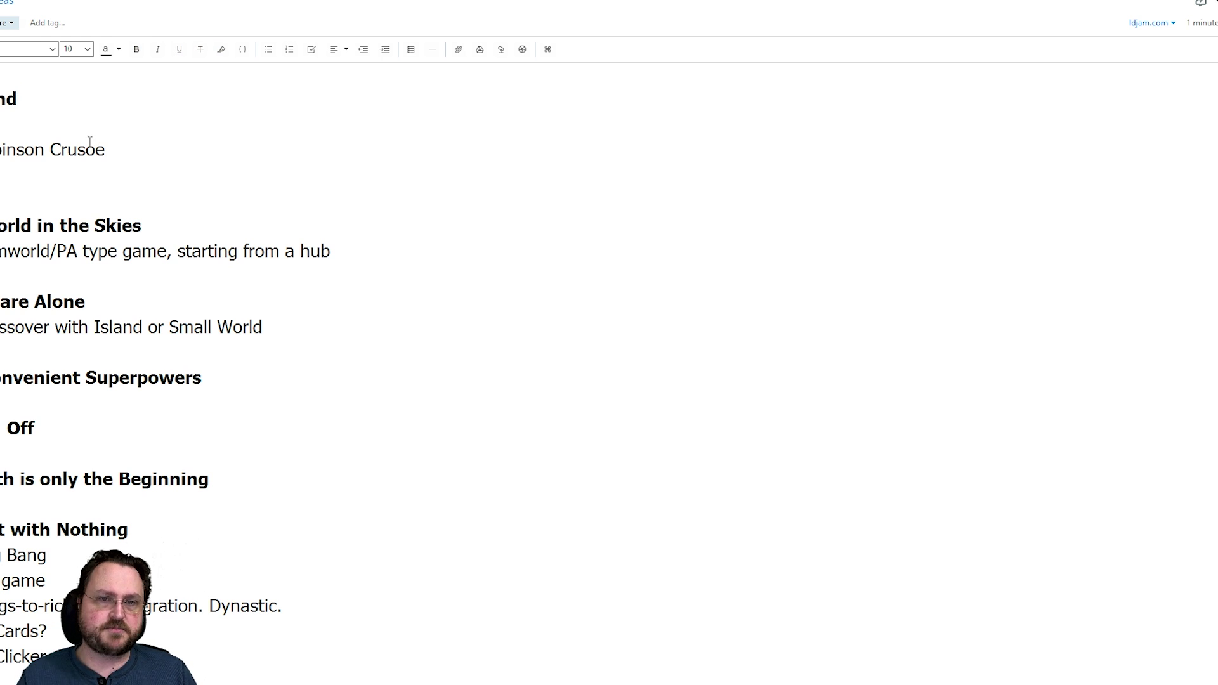
{"action": "triple_click", "coordinate": [8, 154]}
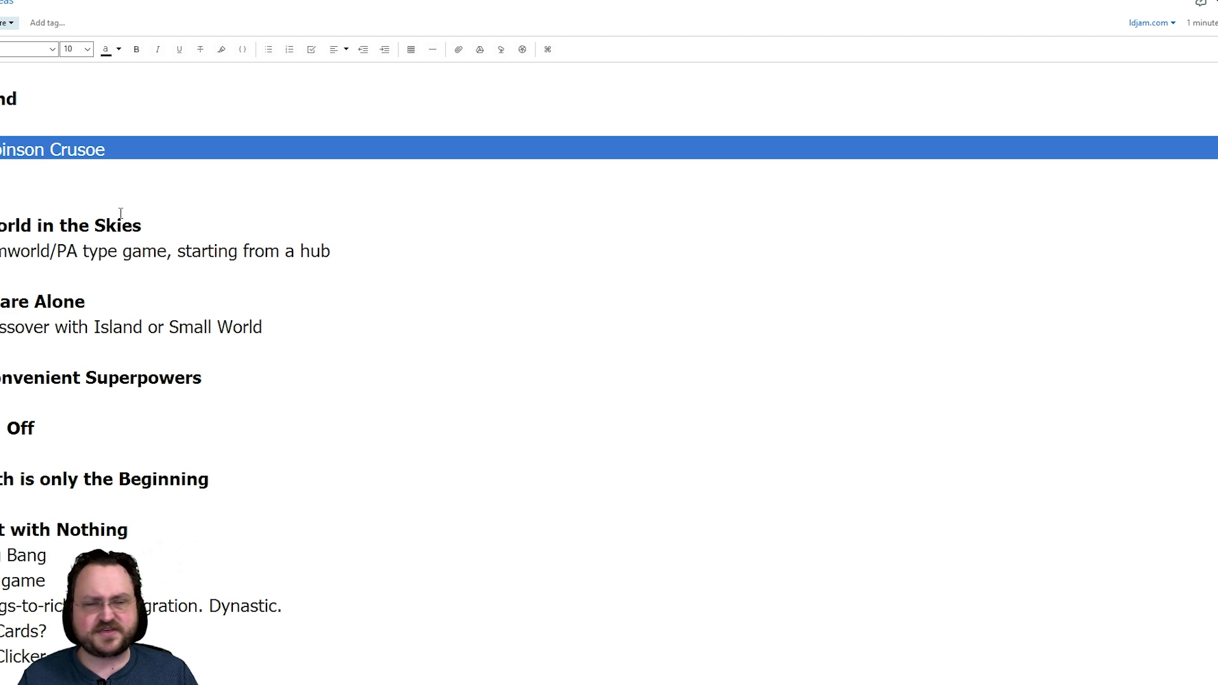
{"action": "left_click", "coordinate": [114, 188]}
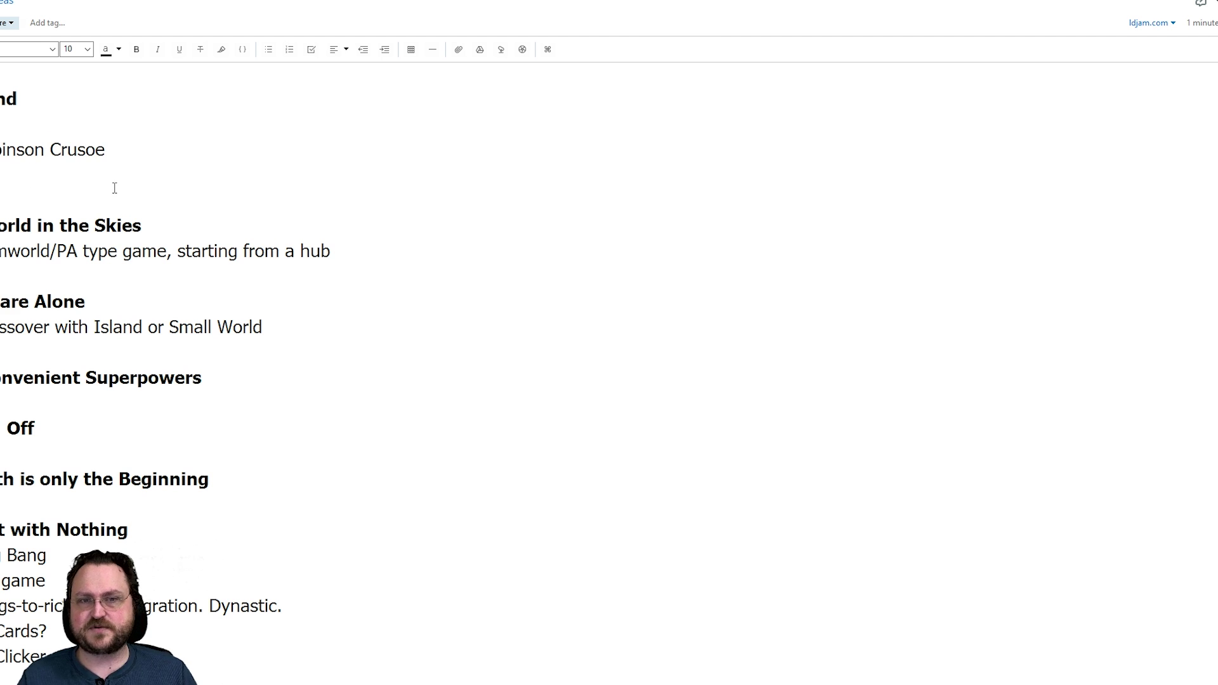
{"action": "triple_click", "coordinate": [39, 159]}
{"action": "left_click", "coordinate": [94, 159]}
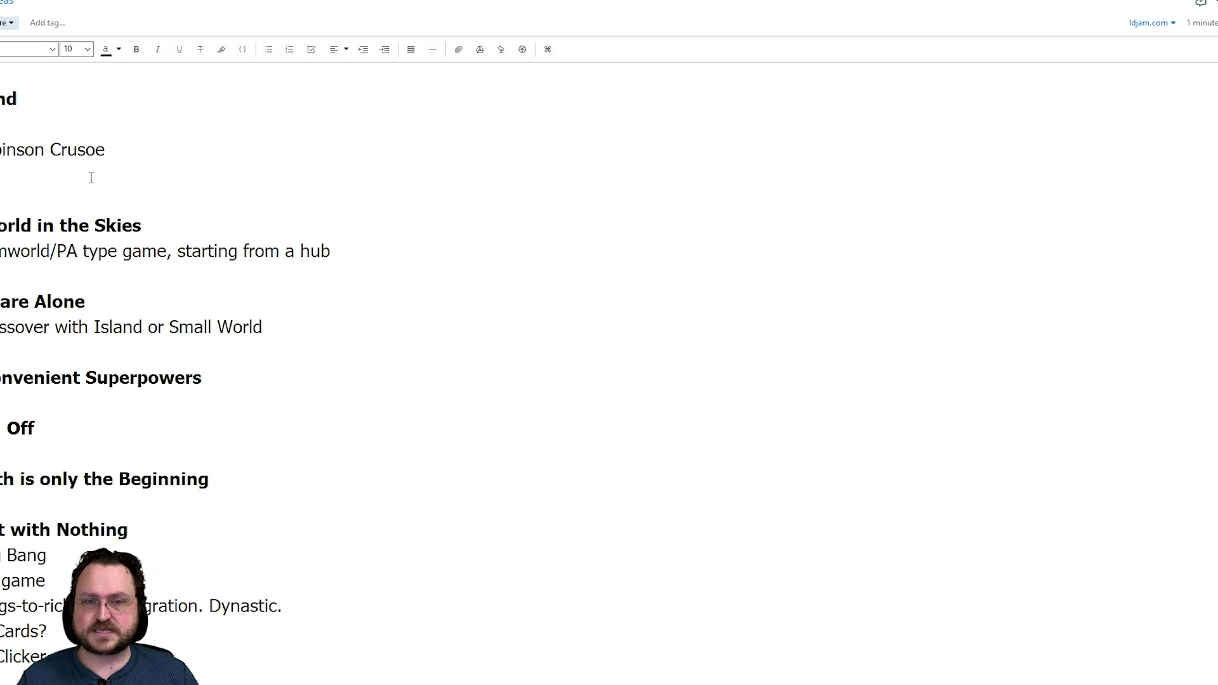
Step: Read the ideas under One Tool, Many Uses and Everything has a Cost, including the Monopoly-like boardgame
{"action": "scroll", "coordinate": [393, 248], "scroll_direction": "down", "scroll_amount": 5}
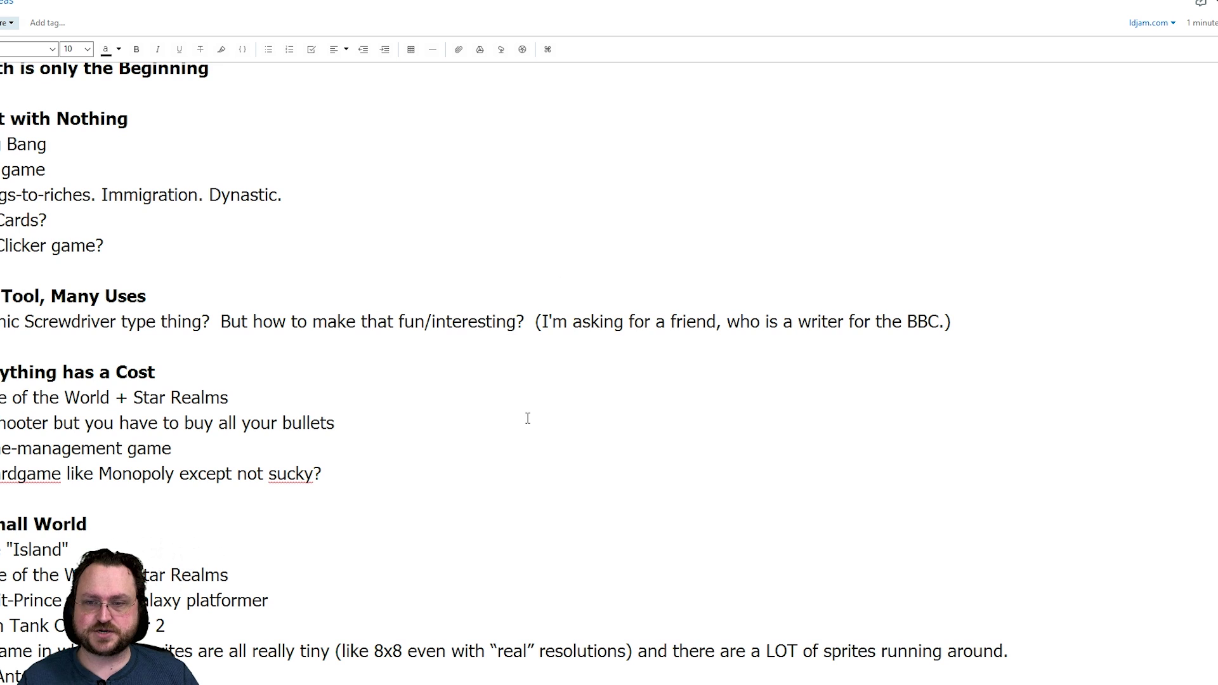
{"action": "scroll", "coordinate": [537, 432], "scroll_direction": "down", "scroll_amount": 2}
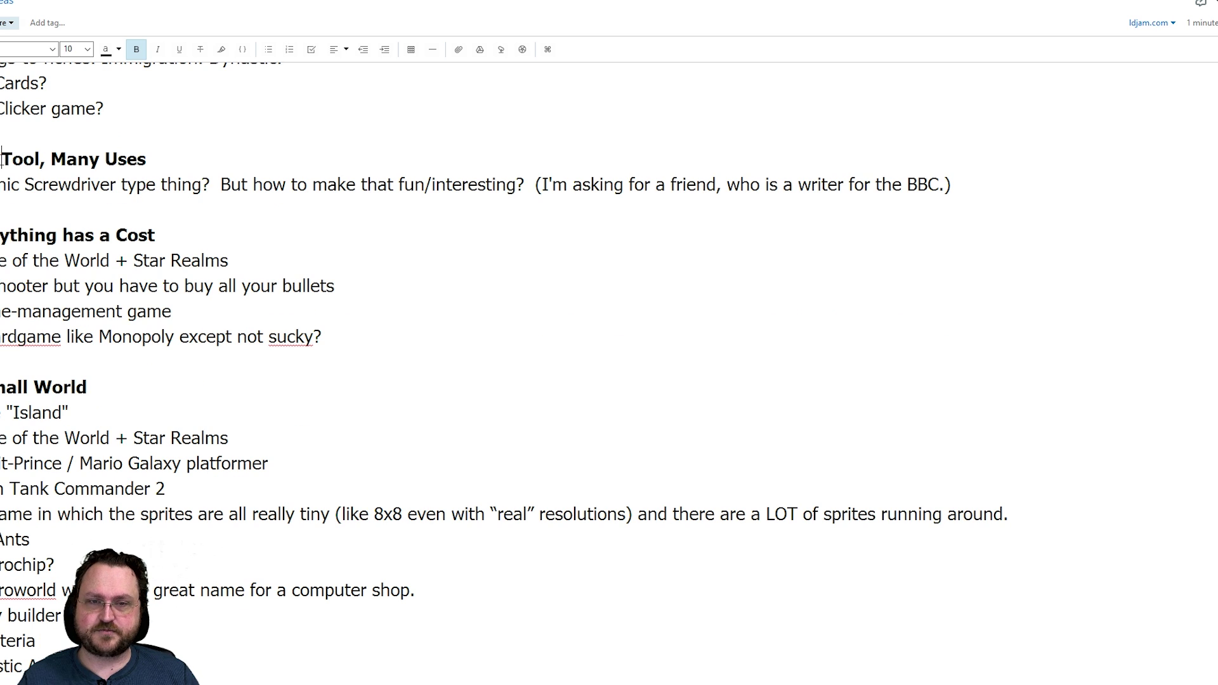
{"action": "triple_click", "coordinate": [63, 159]}
{"action": "triple_click", "coordinate": [70, 184]}
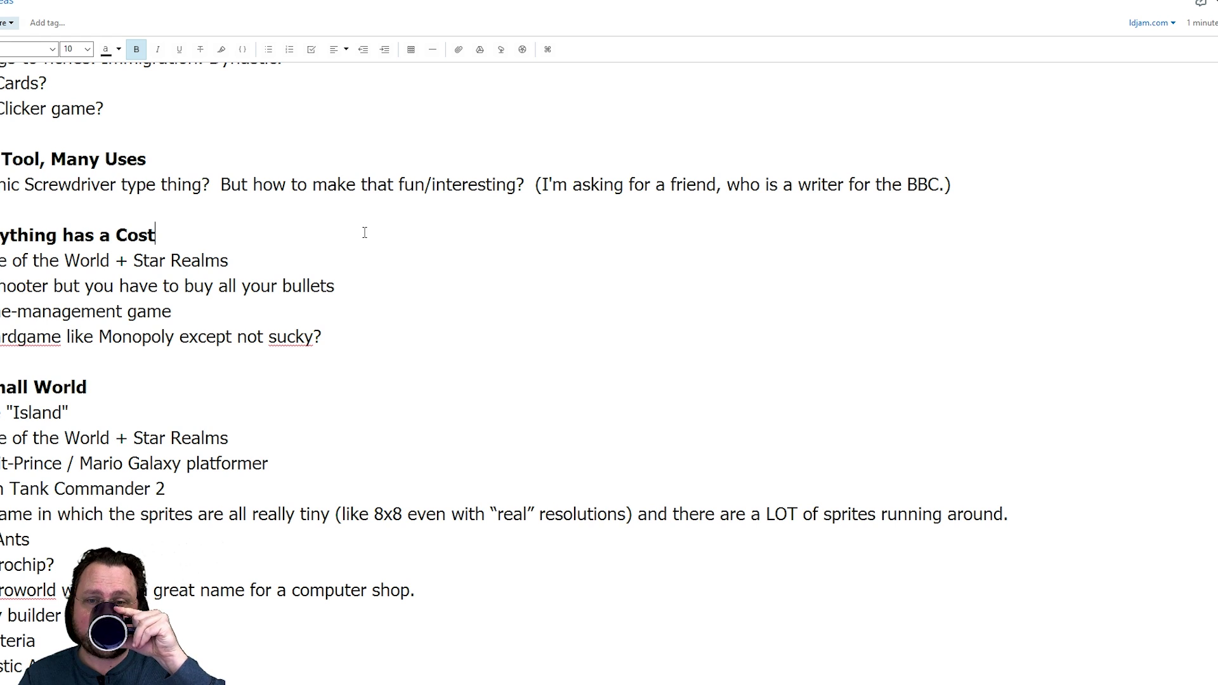
{"action": "triple_click", "coordinate": [236, 336]}
{"action": "left_click", "coordinate": [474, 343]}
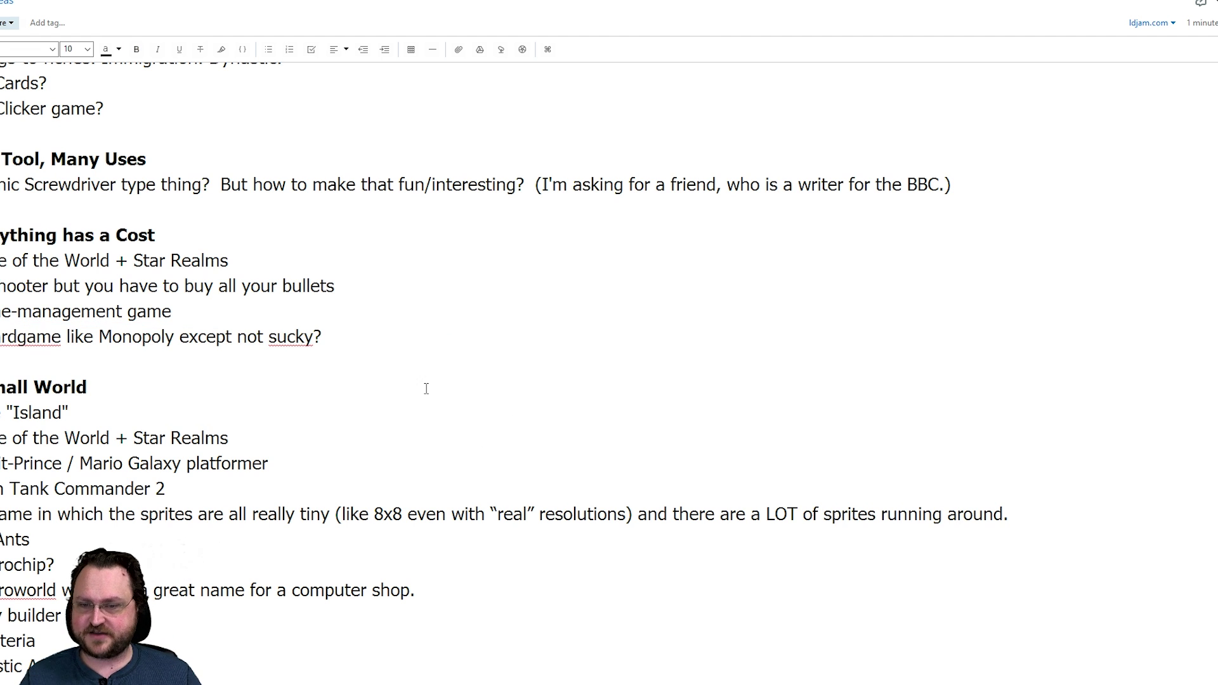
Step: Examine the list of ideas under A Small World and highlight that theme's heading
{"action": "scroll", "coordinate": [22, 240], "scroll_direction": "down", "scroll_amount": 2}
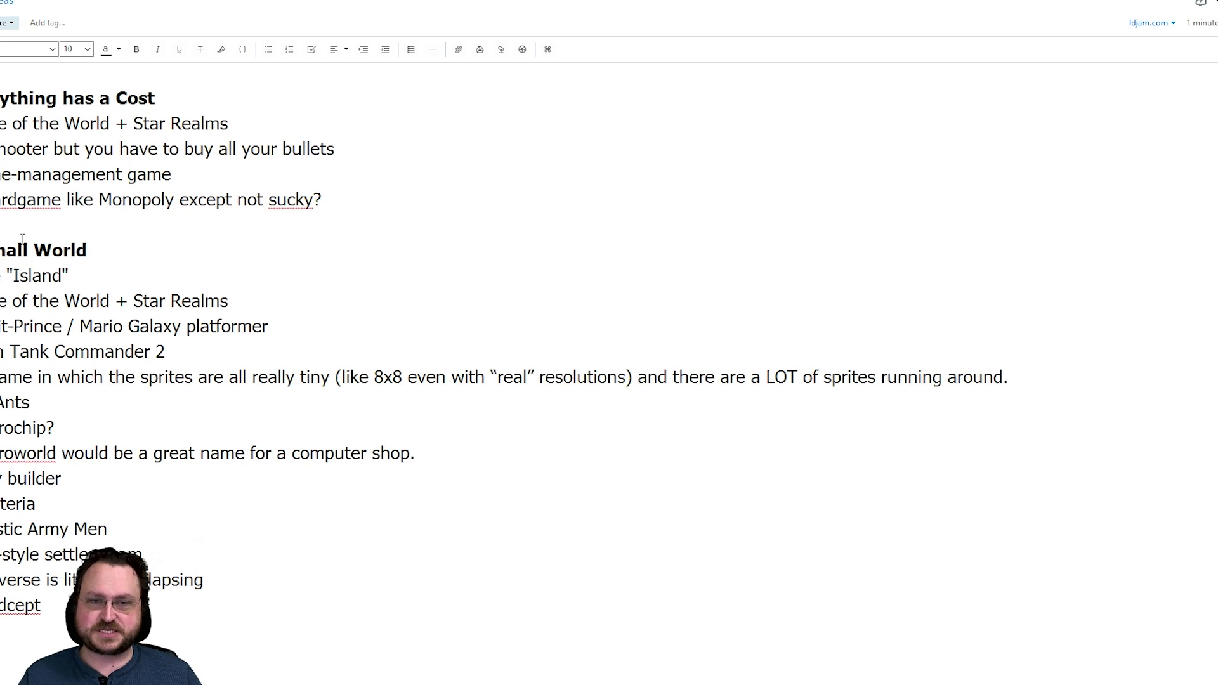
{"action": "triple_click", "coordinate": [64, 301]}
{"action": "key", "text": "ctrl+shift+End"}
{"action": "left_click", "coordinate": [230, 254]}
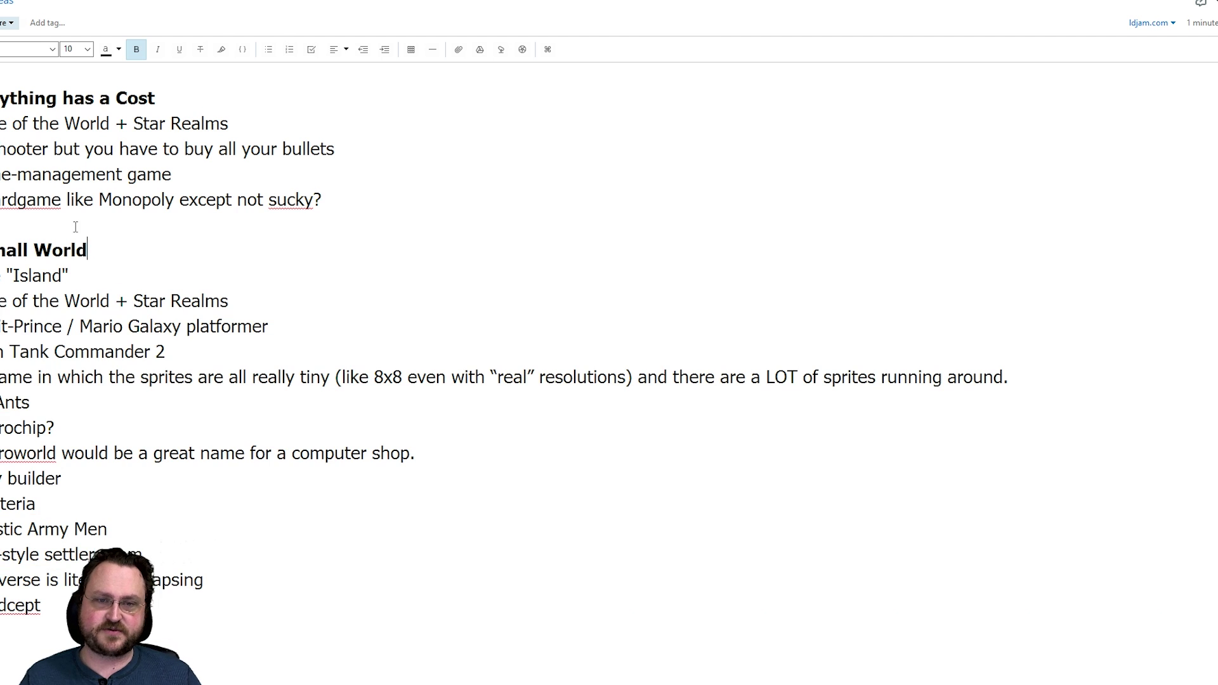
{"action": "key", "text": "Down"}
{"action": "key", "text": "Home"}
{"action": "key", "text": "shift+Up"}
{"action": "key", "text": "Down"}
{"action": "key", "text": "Down"}
{"action": "key", "text": "Down"}
{"action": "key", "text": "Down"}
{"action": "key", "text": "Up"}
{"action": "key", "text": "Up"}
{"action": "key", "text": "Up"}
{"action": "key", "text": "Up"}
{"action": "key", "text": "Home"}
{"action": "key", "text": "shift+Down"}
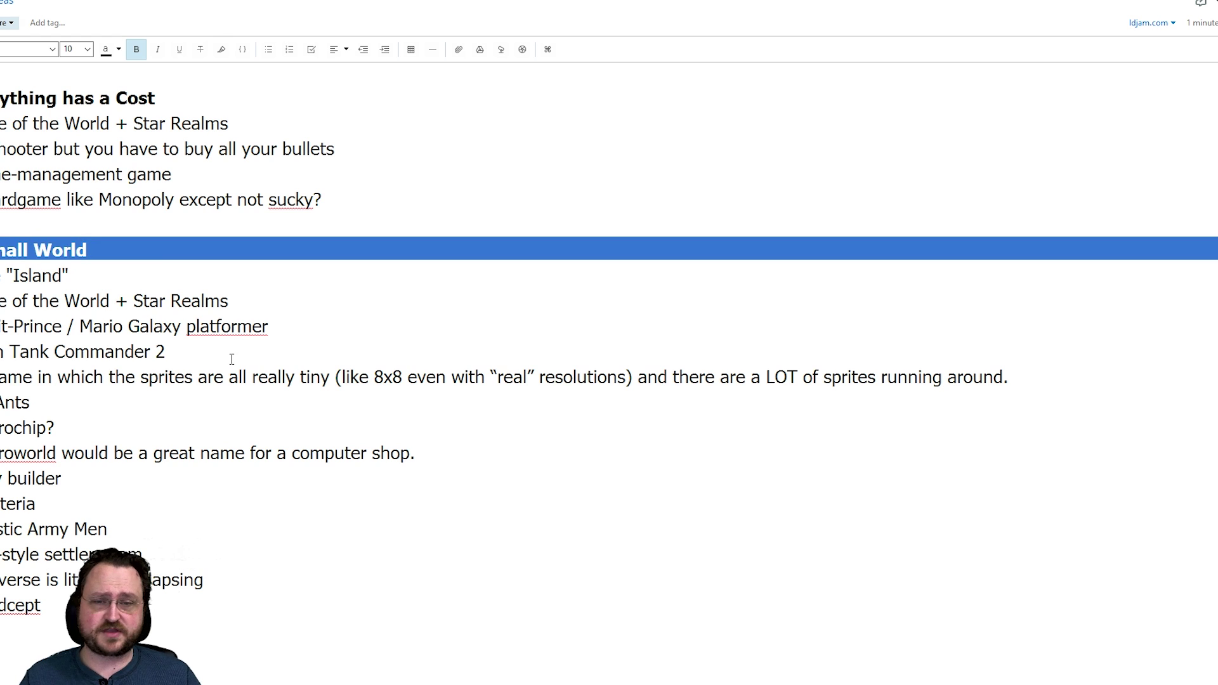
Step: Highlight the word World in the A Small World heading and the Tank Commander 2 idea beneath it
{"action": "double_click", "coordinate": [63, 254]}
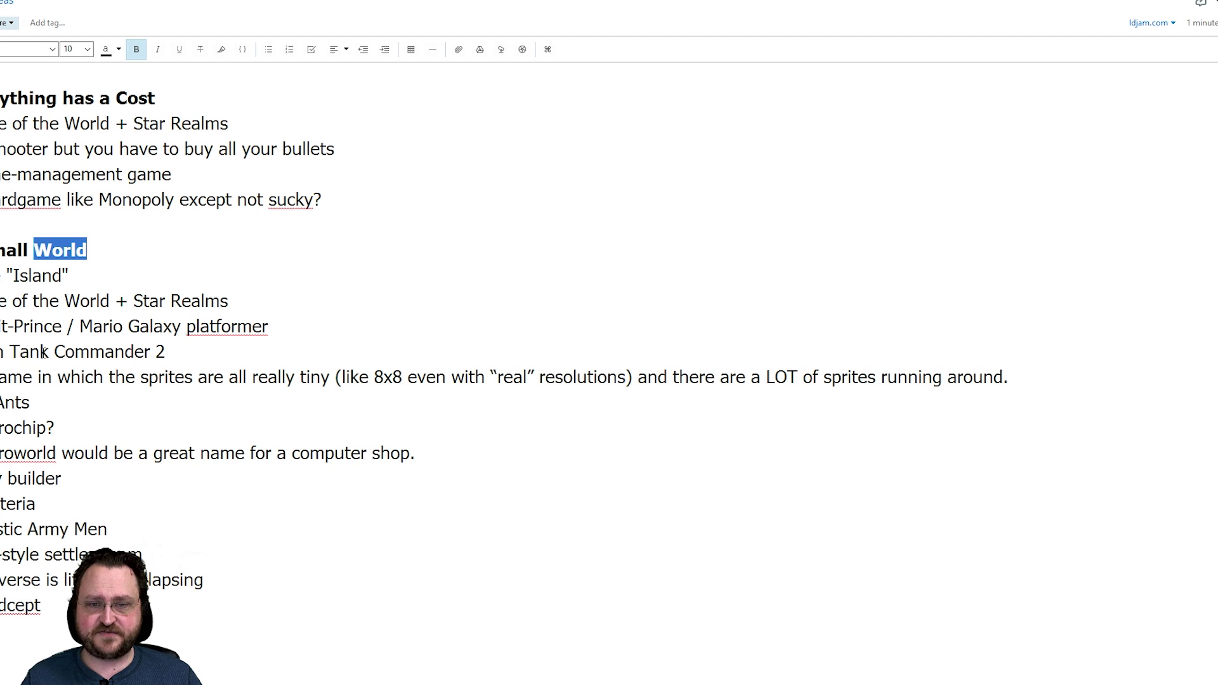
{"action": "triple_click", "coordinate": [337, 346]}
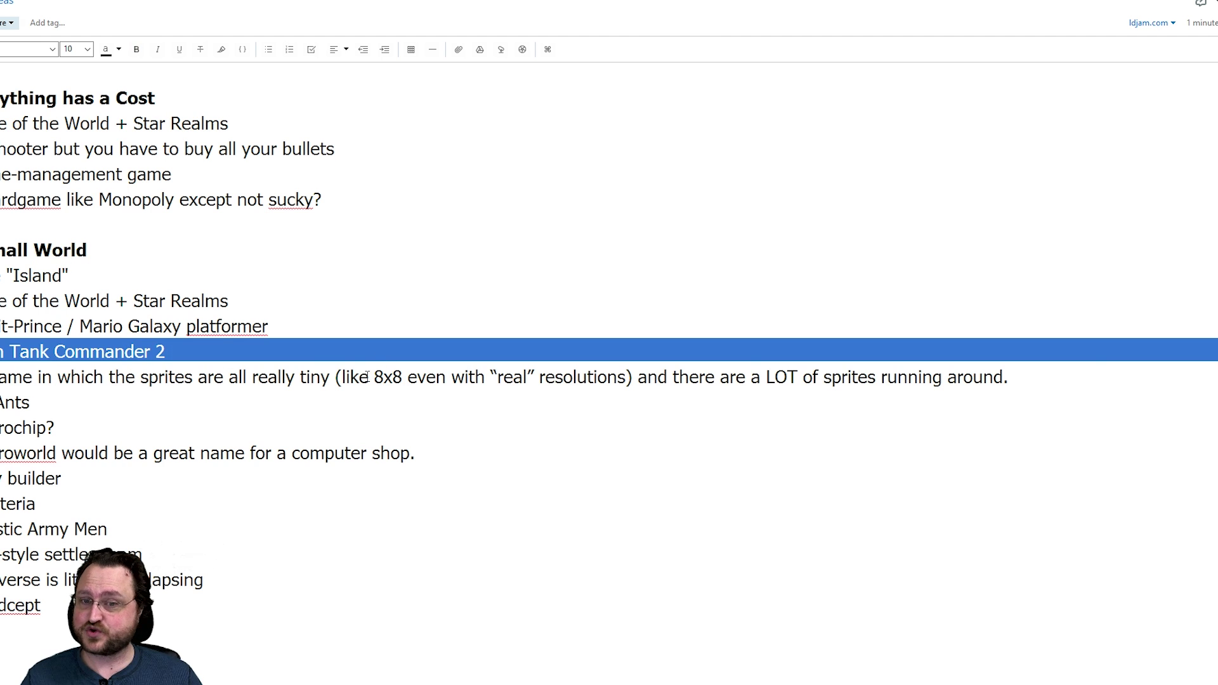
{"action": "left_click", "coordinate": [373, 320]}
Step: Return to the start of the note and reread the Dark / Light ideas about conspiracies and the super-villain
{"action": "scroll", "coordinate": [365, 317], "scroll_direction": "up", "scroll_amount": 10}
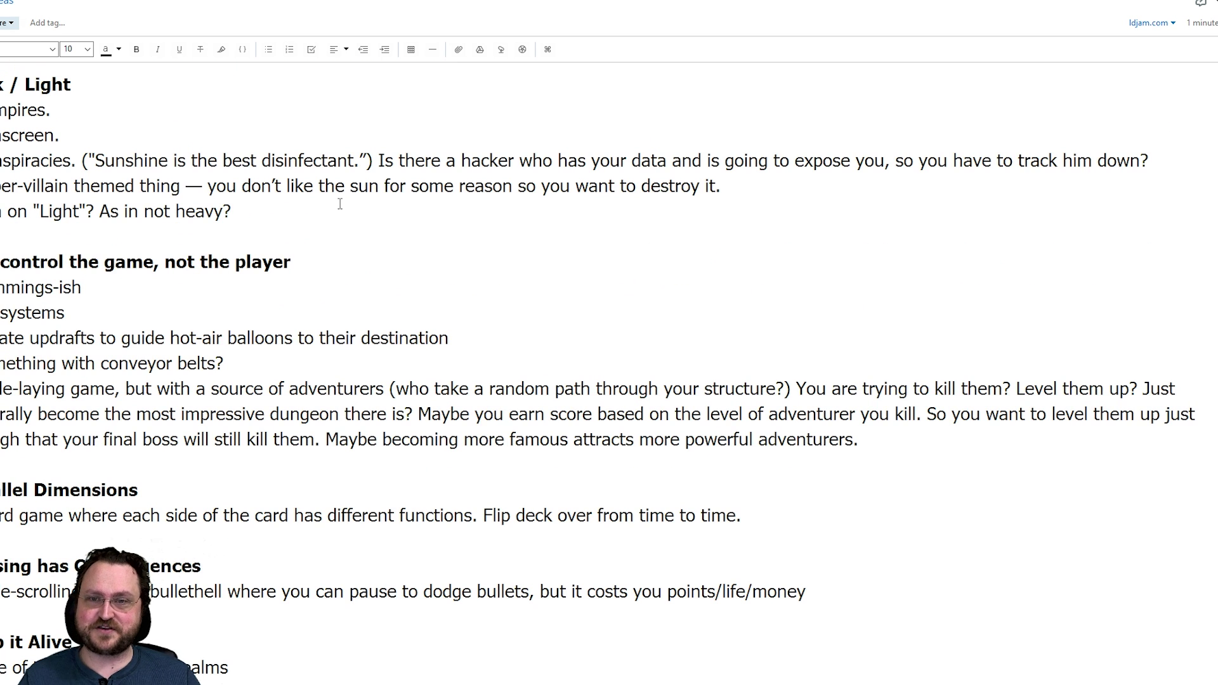
{"action": "left_click", "coordinate": [355, 167]}
{"action": "scroll", "coordinate": [355, 168], "scroll_direction": "down", "scroll_amount": 3}
{"action": "scroll", "coordinate": [356, 168], "scroll_direction": "up", "scroll_amount": 3}
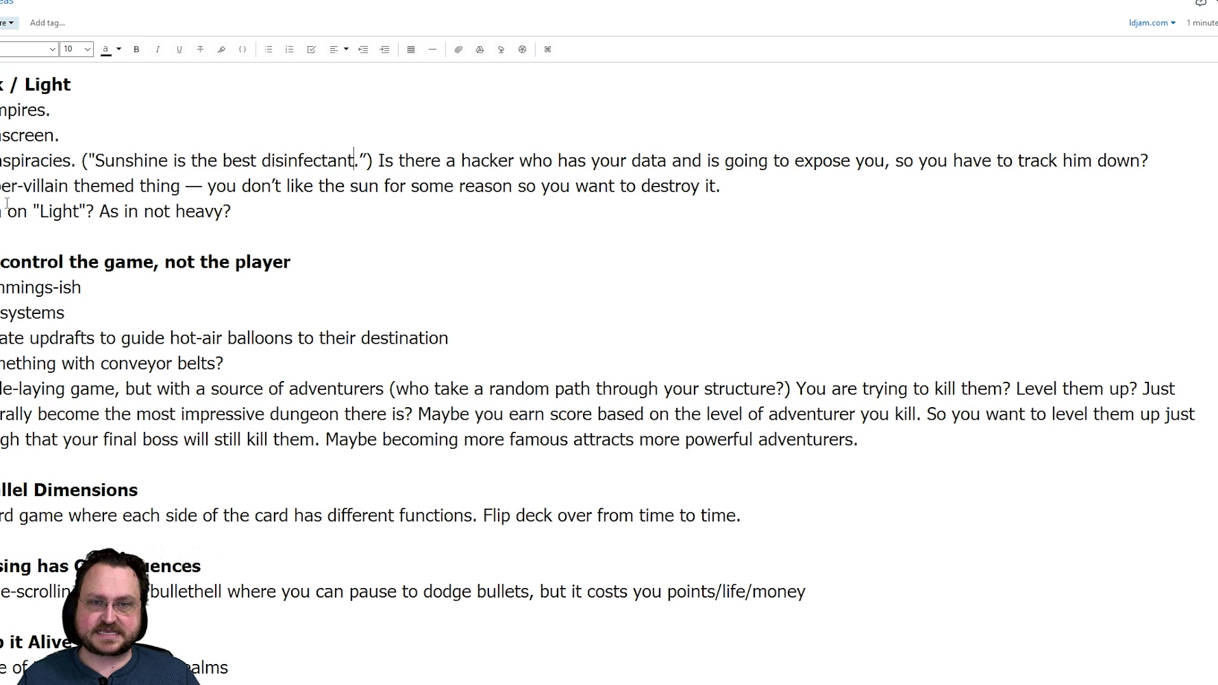
{"action": "left_click", "coordinate": [157, 158]}
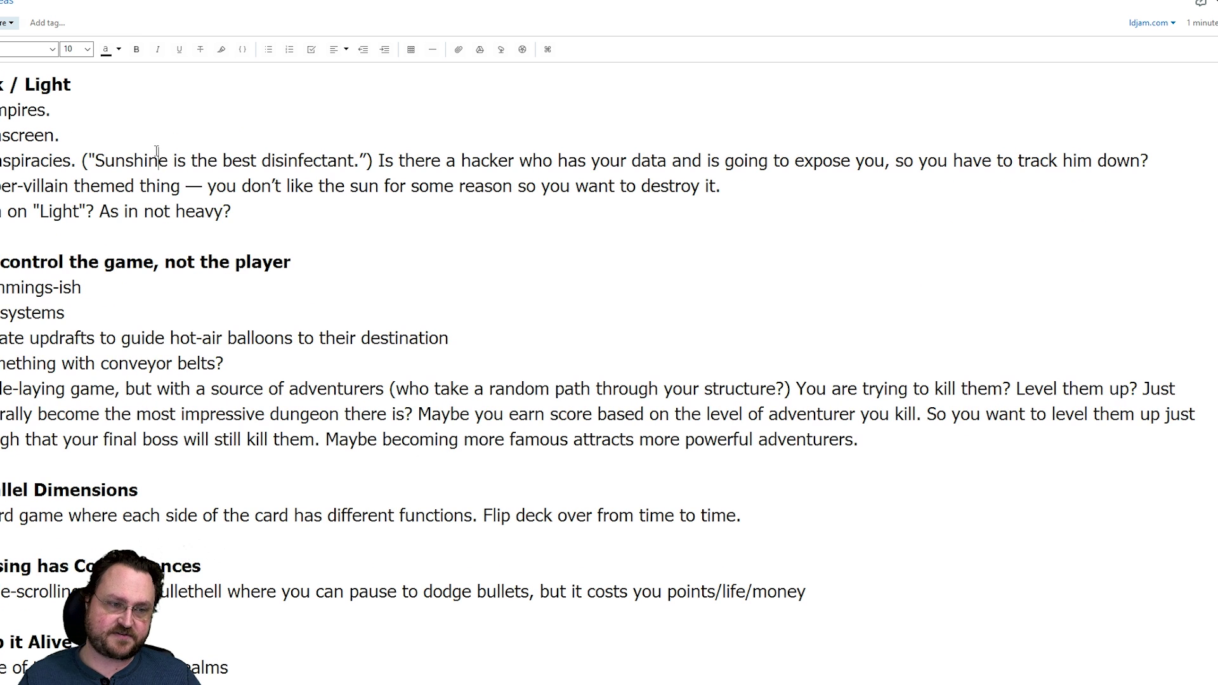
{"action": "double_click", "coordinate": [192, 185]}
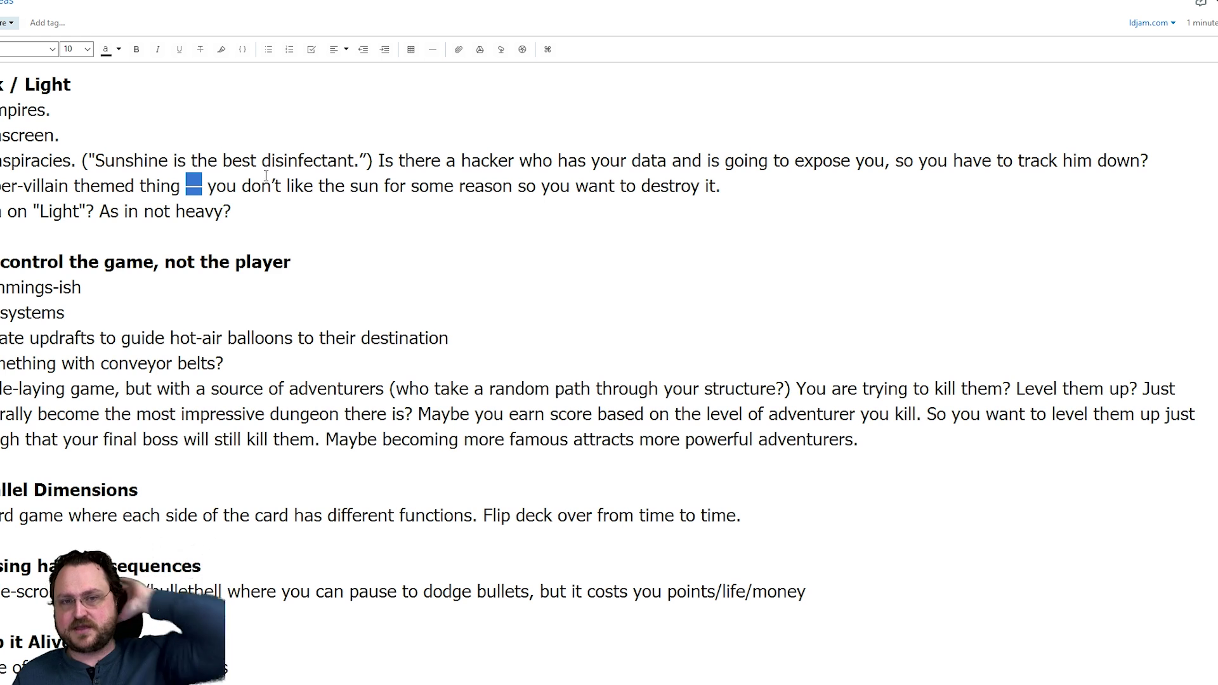
Step: Skim the themes following Dark / Light, down to Two Colors
{"action": "left_click", "coordinate": [243, 132]}
{"action": "scroll", "coordinate": [115, 190], "scroll_direction": "down", "scroll_amount": 2}
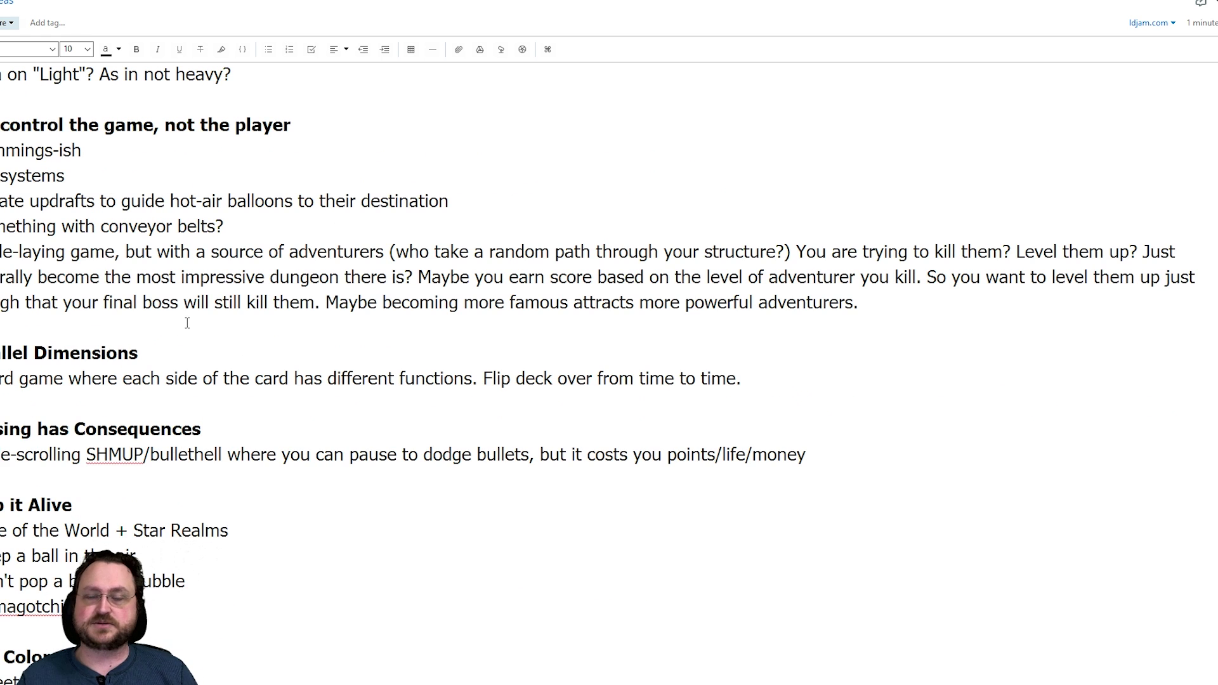
{"action": "scroll", "coordinate": [174, 341], "scroll_direction": "down", "scroll_amount": 2}
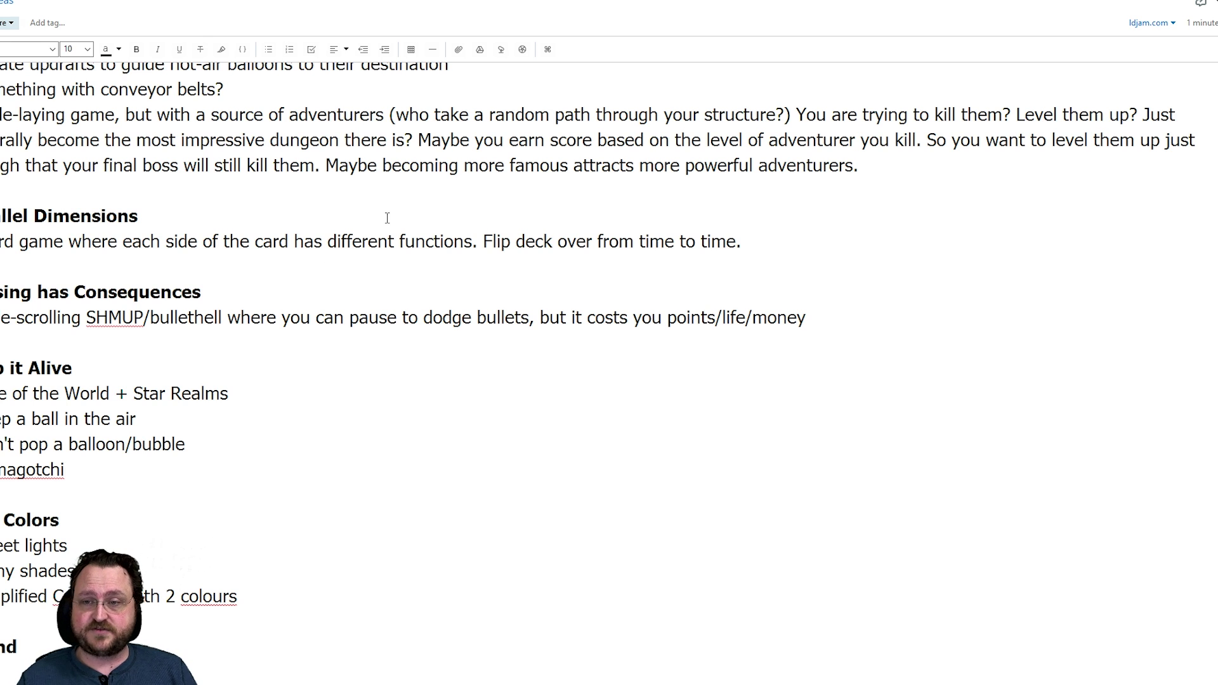
Step: Go back to the theme about controlling the game, not the player, and highlight its Lemmings-ish idea
{"action": "scroll", "coordinate": [186, 241], "scroll_direction": "up", "scroll_amount": 4}
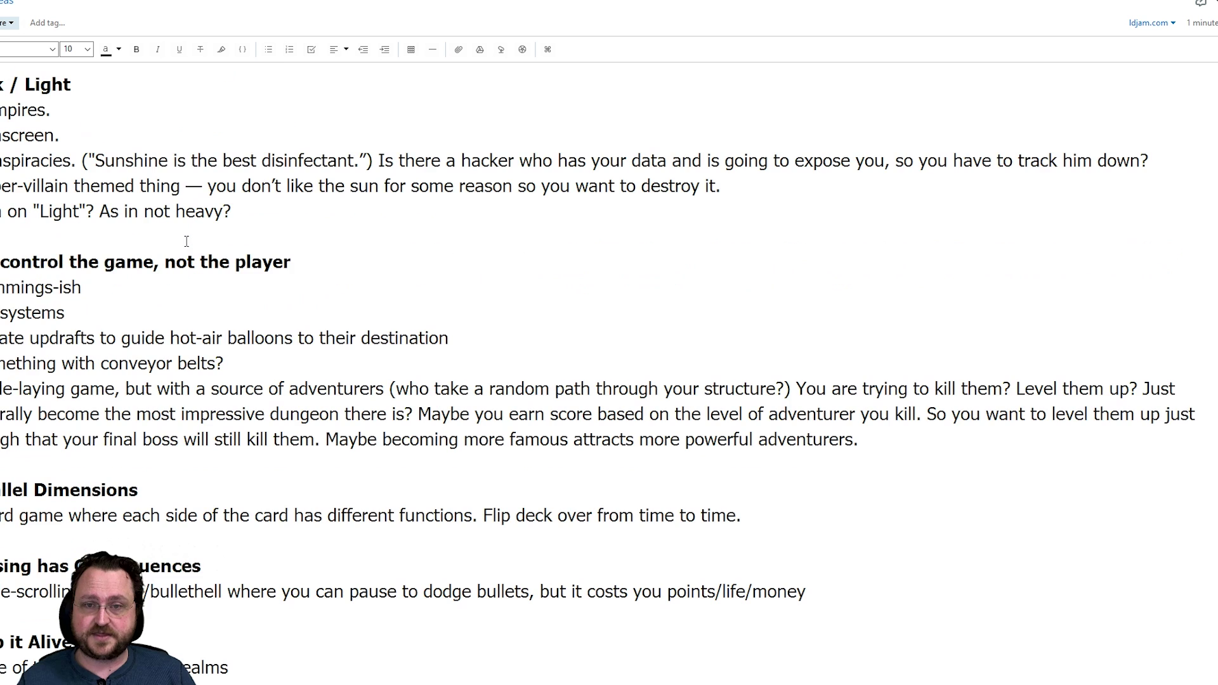
{"action": "left_click", "coordinate": [177, 281]}
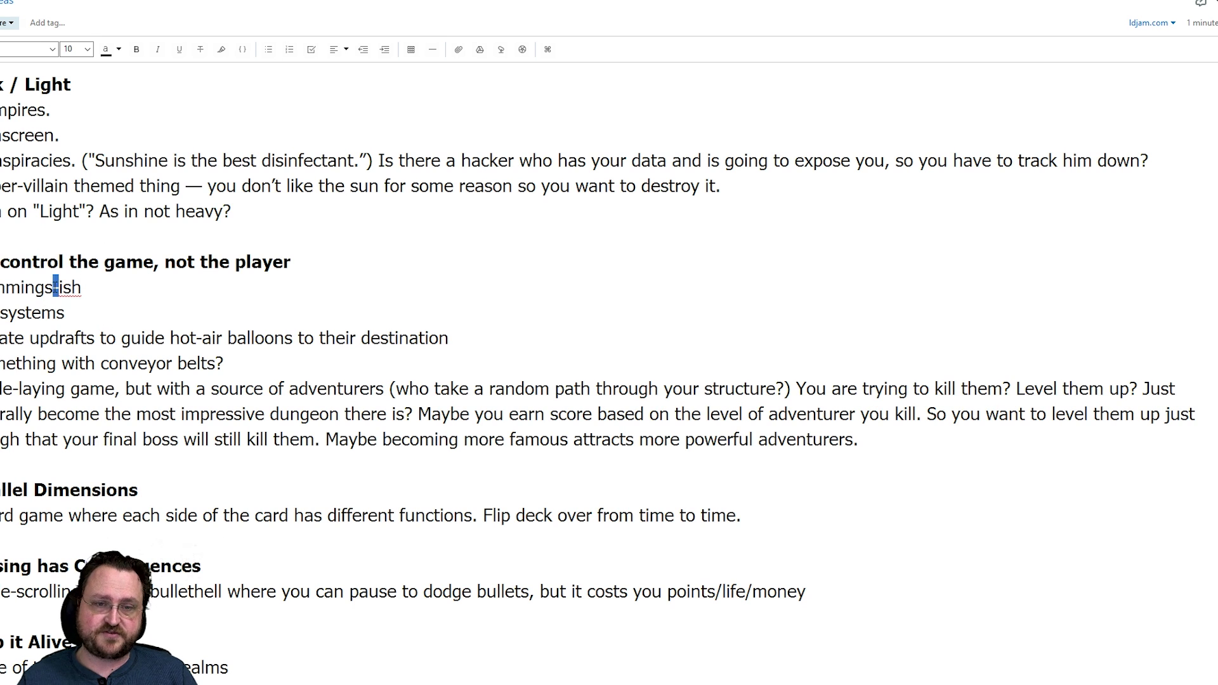
{"action": "triple_click", "coordinate": [53, 291]}
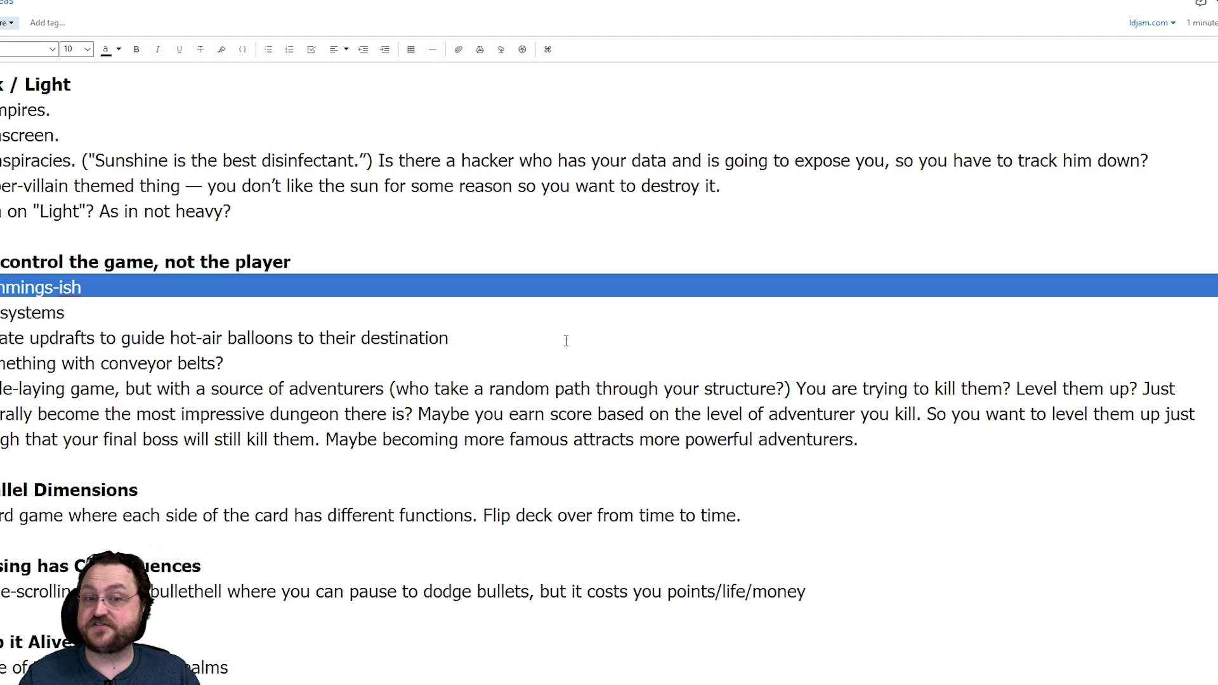
Step: Skim the ideas from the theme about controlling the game, not the player, down to A Small World
{"action": "left_click", "coordinate": [476, 337]}
{"action": "left_click", "coordinate": [463, 264]}
{"action": "scroll", "coordinate": [451, 273], "scroll_direction": "down", "scroll_amount": 4}
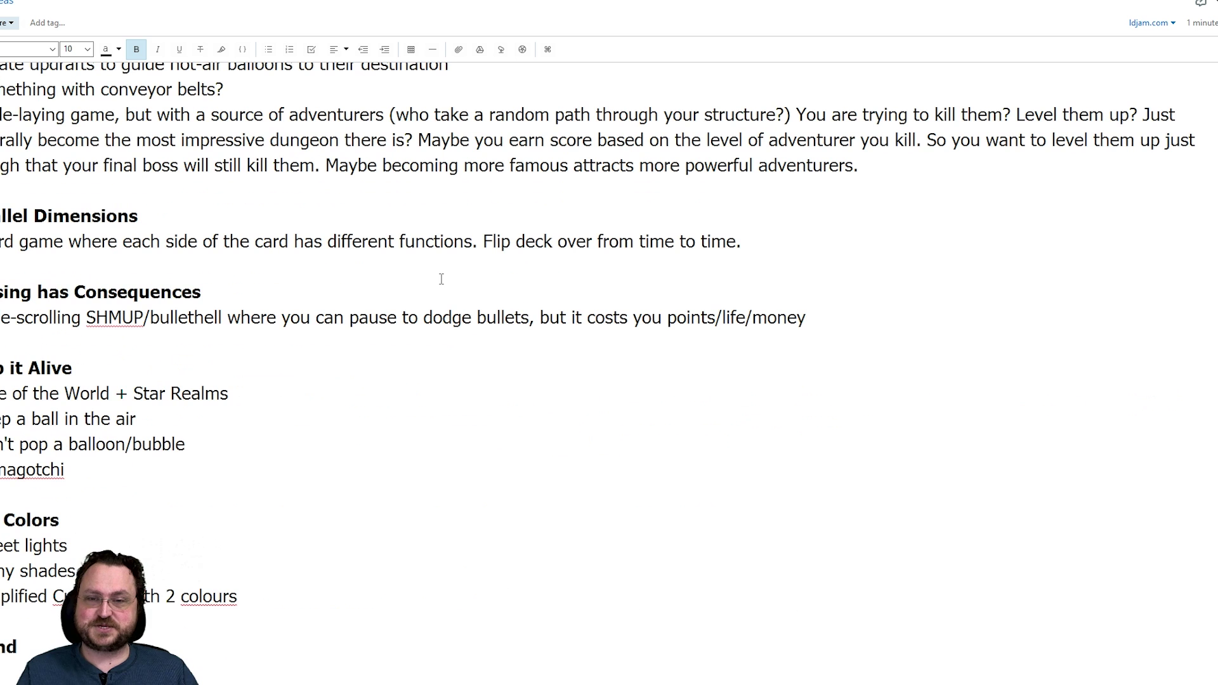
{"action": "left_click", "coordinate": [448, 416]}
{"action": "scroll", "coordinate": [297, 354], "scroll_direction": "down", "scroll_amount": 6}
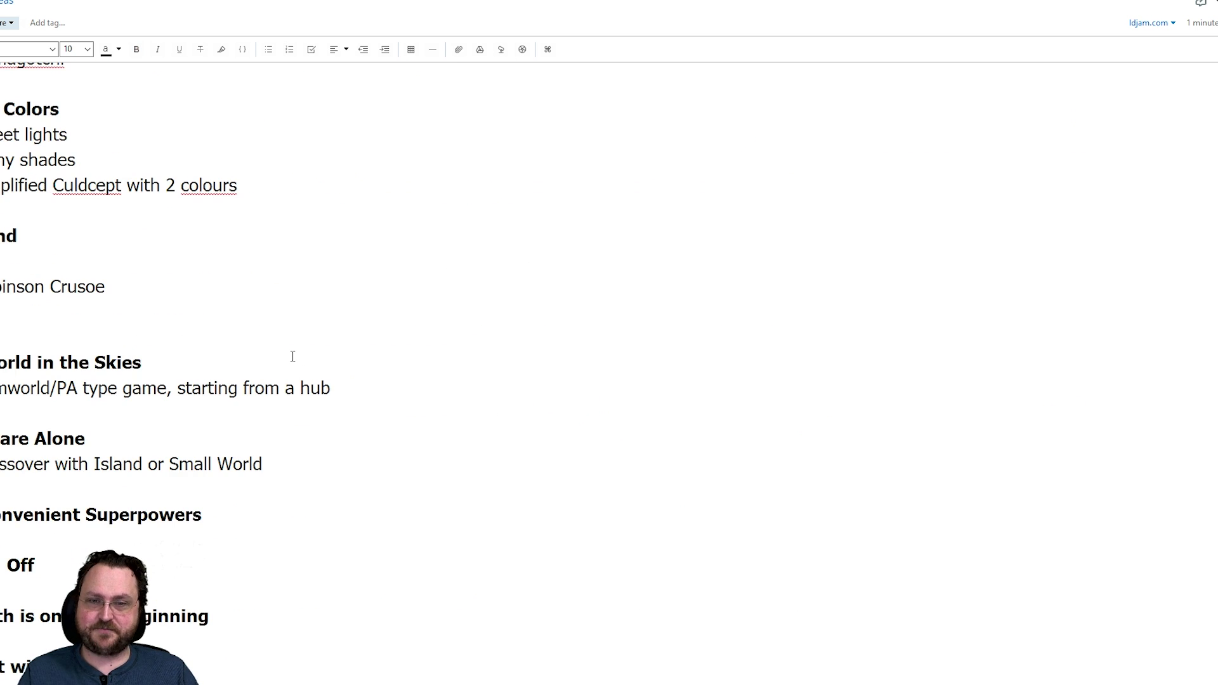
{"action": "scroll", "coordinate": [327, 349], "scroll_direction": "down", "scroll_amount": 8}
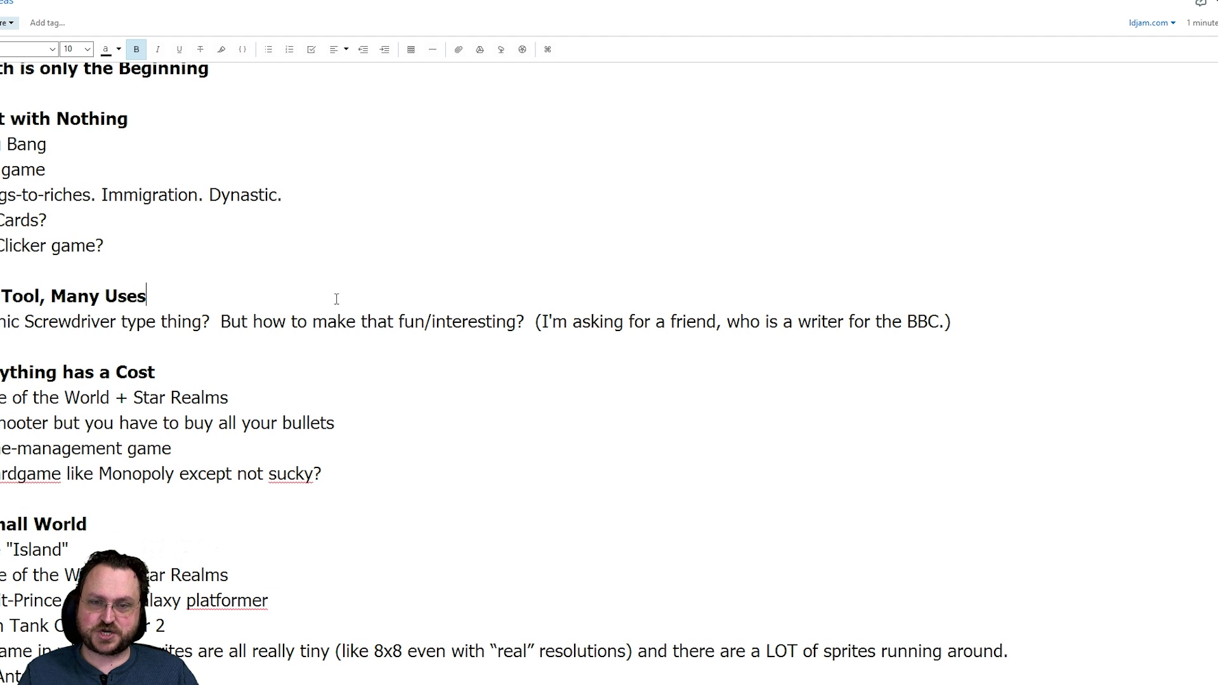
Step: Go back to the Inconvenient Superpowers theme and place the cursor after its heading and the one below it
{"action": "scroll", "coordinate": [323, 249], "scroll_direction": "up", "scroll_amount": 2}
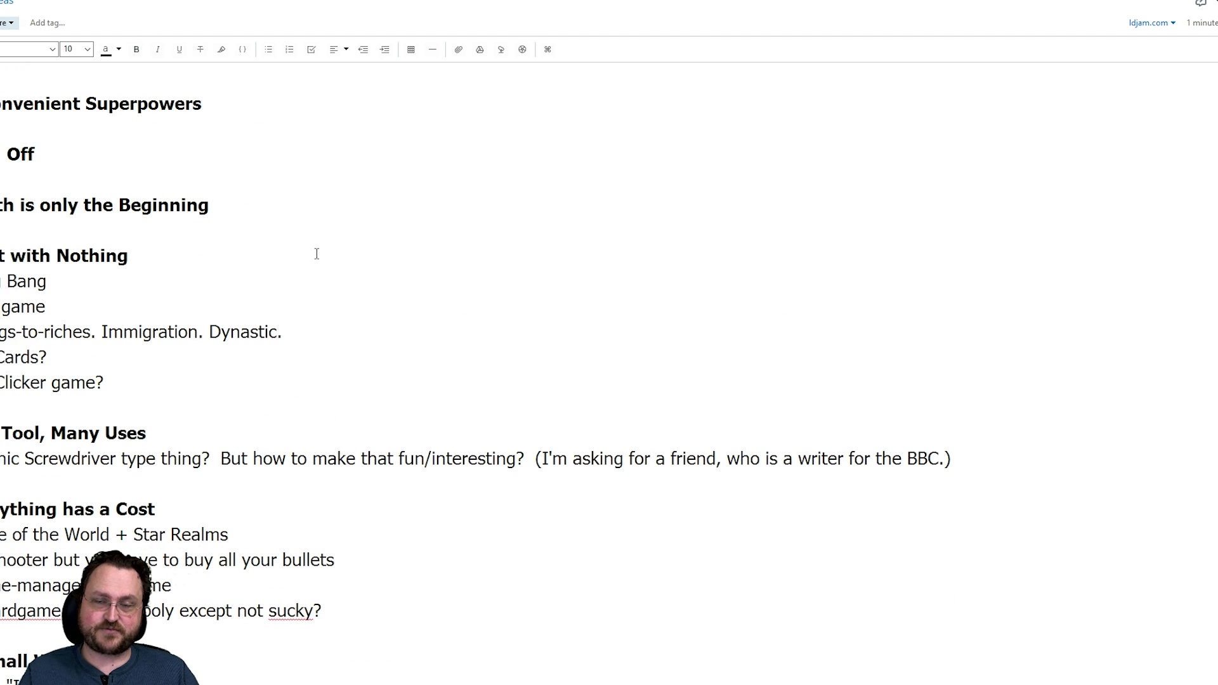
{"action": "left_click", "coordinate": [290, 260]}
{"action": "scroll", "coordinate": [290, 262], "scroll_direction": "up", "scroll_amount": 2}
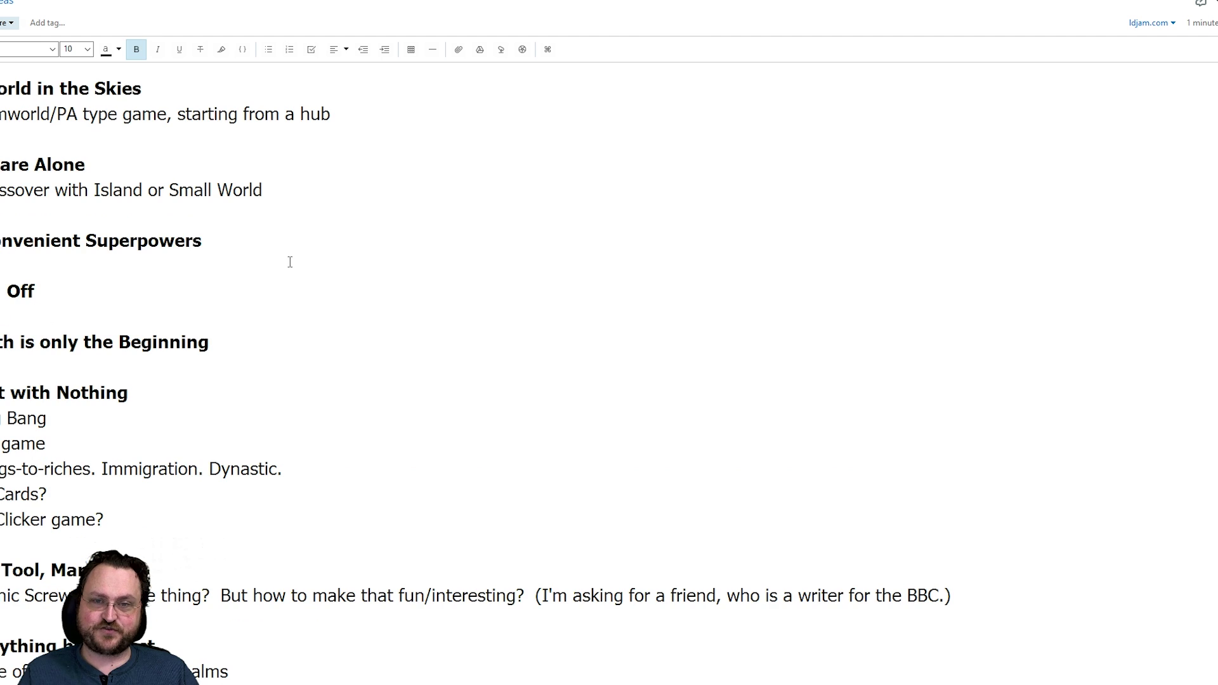
{"action": "left_click", "coordinate": [293, 247]}
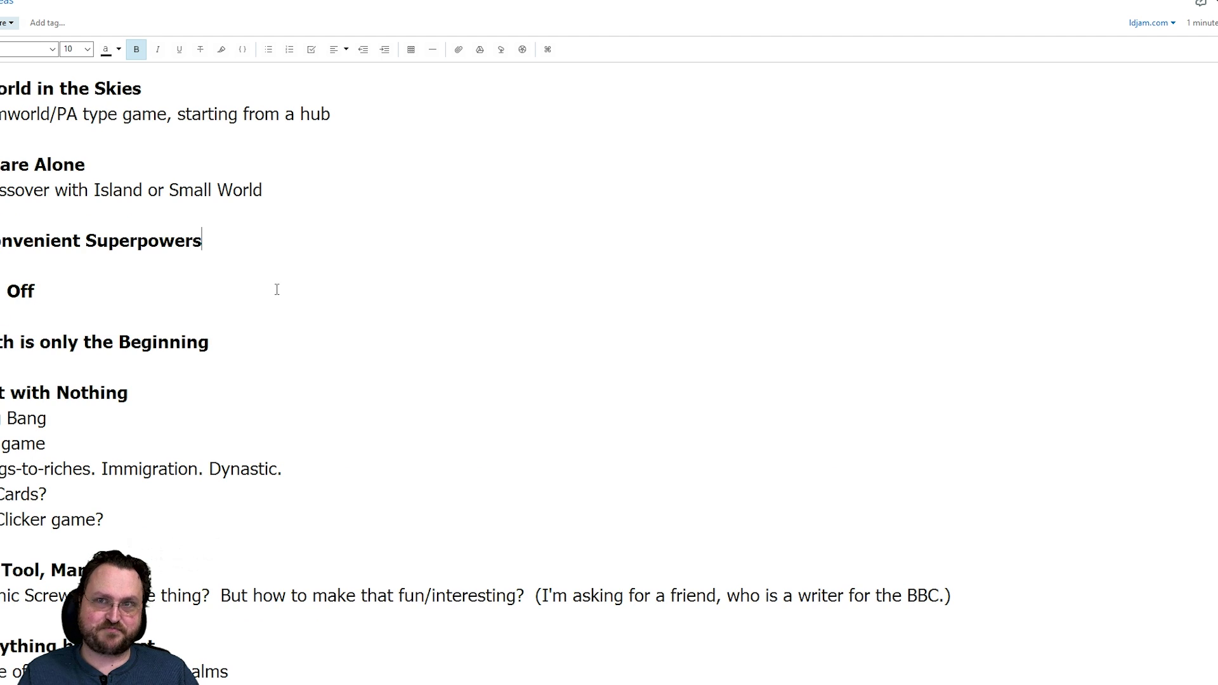
{"action": "left_click", "coordinate": [264, 301]}
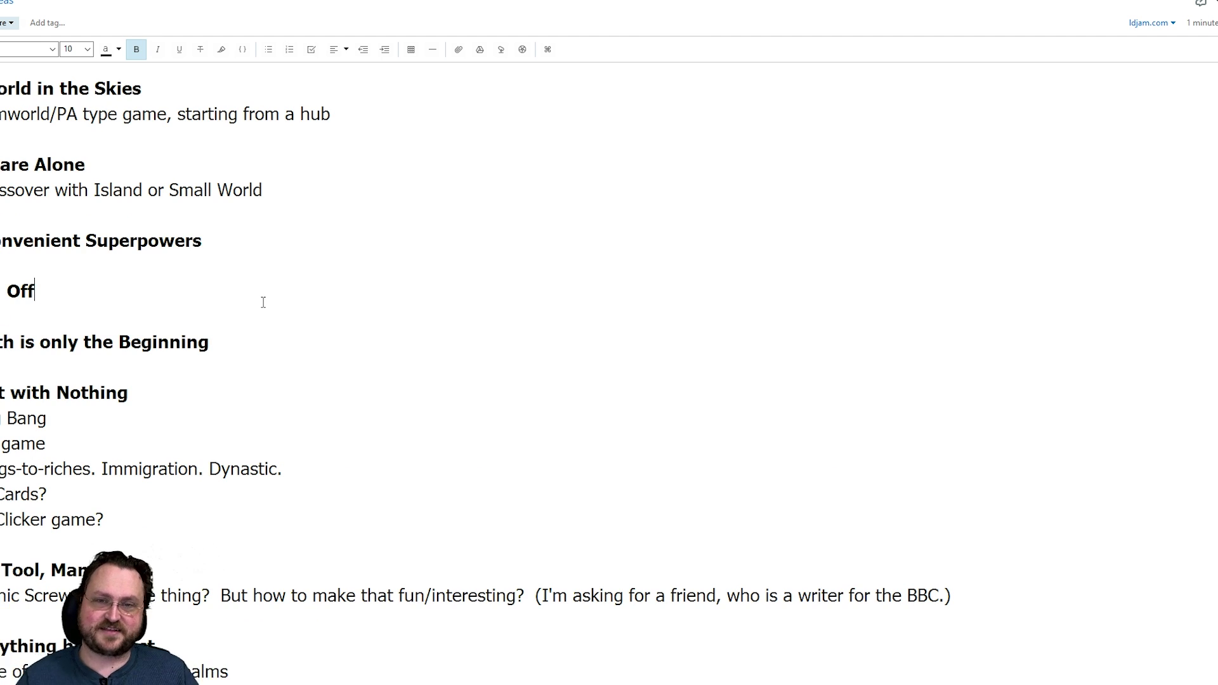
Step: Skim the candidate themes once more and return to the Dark / Light ideas at the start of the note
{"action": "scroll", "coordinate": [368, 390], "scroll_direction": "down", "scroll_amount": 10}
{"action": "scroll", "coordinate": [368, 391], "scroll_direction": "up", "scroll_amount": 4}
{"action": "left_click", "coordinate": [467, 279]}
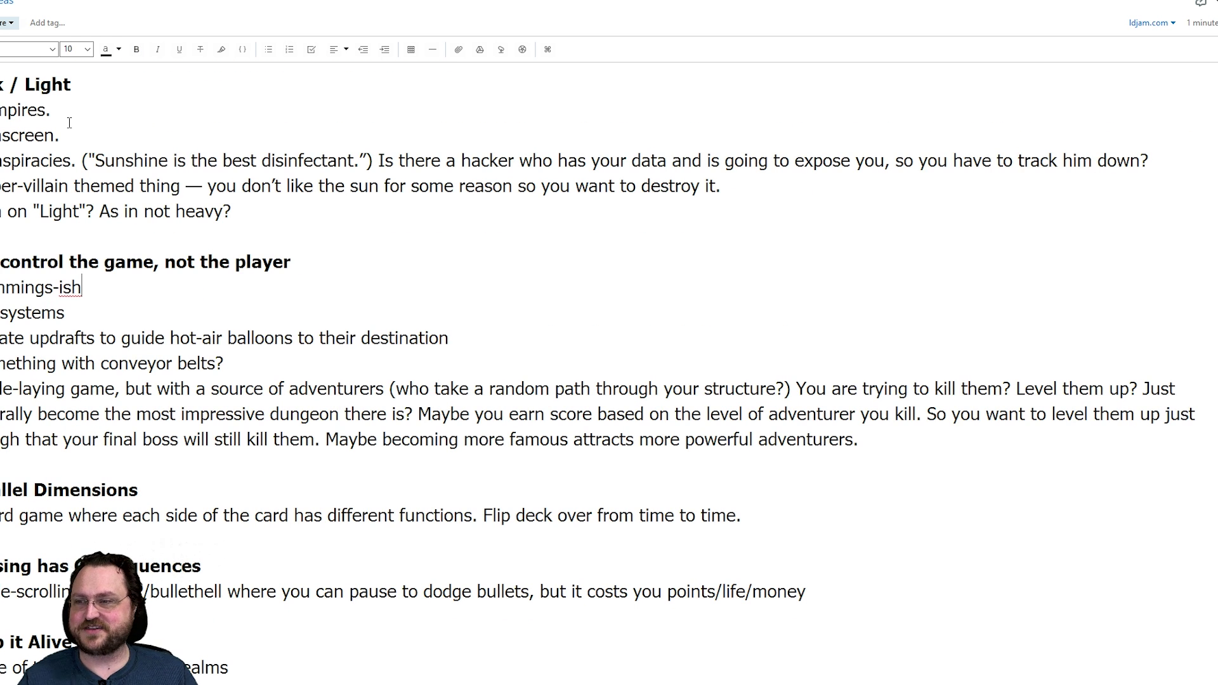
{"action": "scroll", "coordinate": [388, 388], "scroll_direction": "down", "scroll_amount": 4}
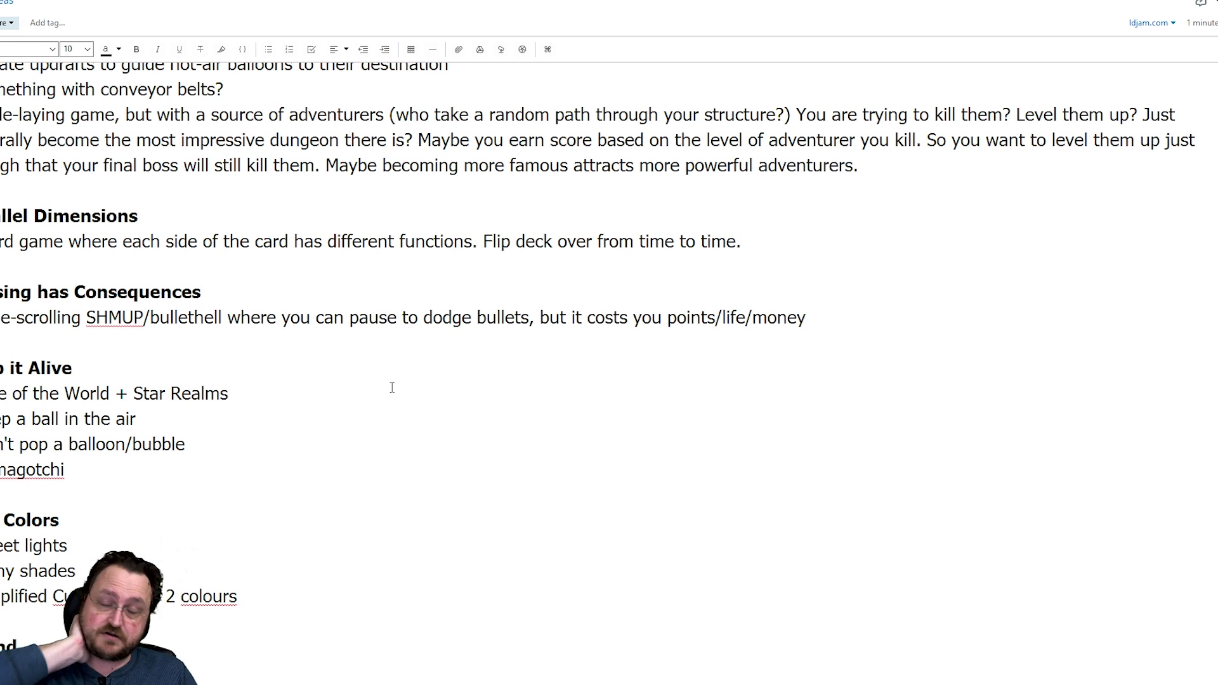
{"action": "scroll", "coordinate": [512, 252], "scroll_direction": "up", "scroll_amount": 4}
{"action": "left_click", "coordinate": [387, 204]}
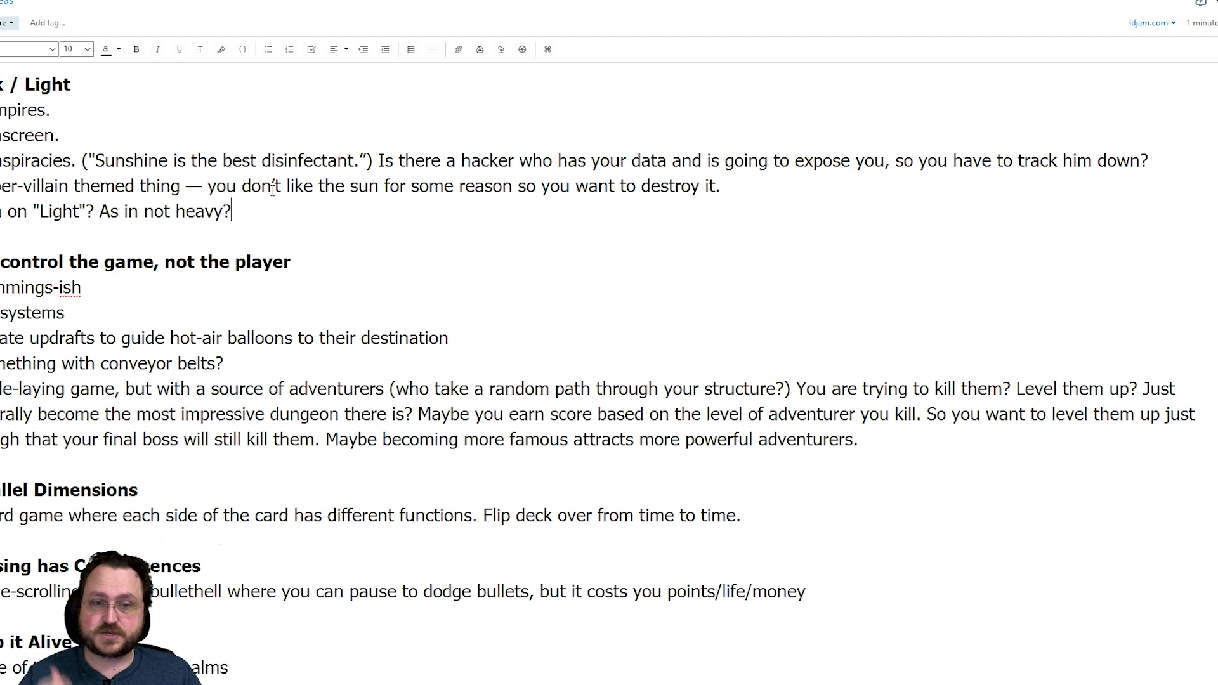
{"action": "scroll", "coordinate": [663, 272], "scroll_direction": "down", "scroll_amount": 10}
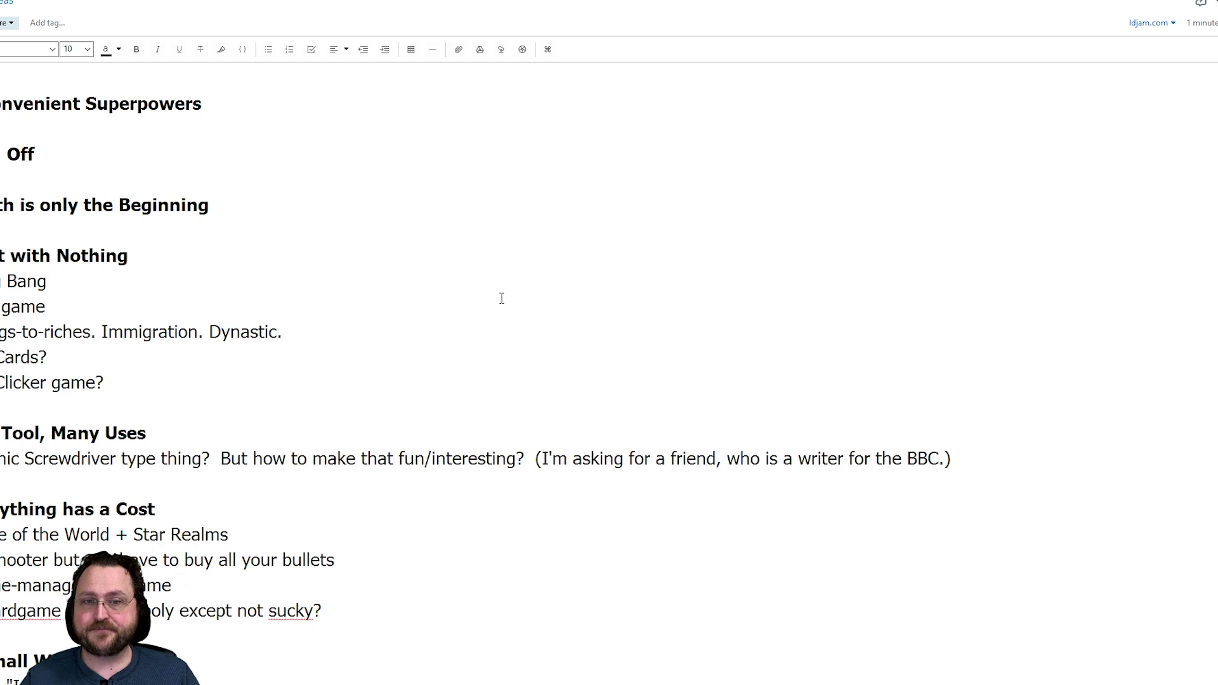
{"action": "scroll", "coordinate": [501, 296], "scroll_direction": "up", "scroll_amount": 10}
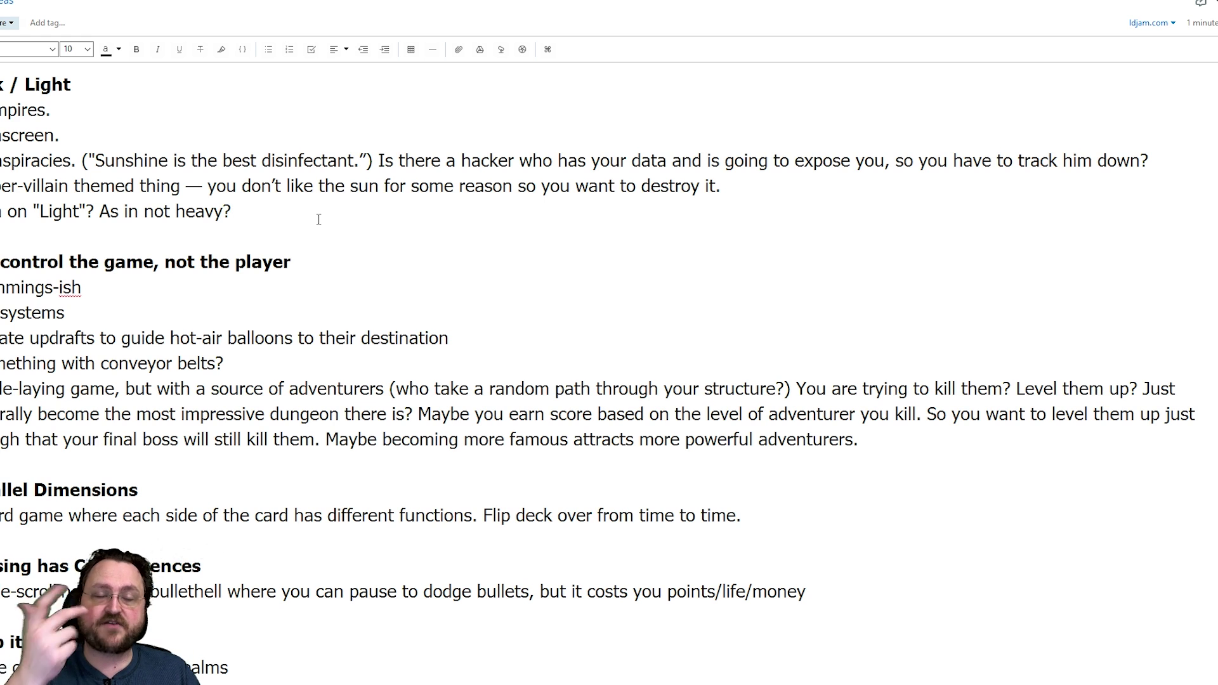
Step: Switch to the Ludum Dare website in the browser and open the Time Hack entry from Ludum Dare 27
{"action": "left_click", "coordinate": [218, 98]}
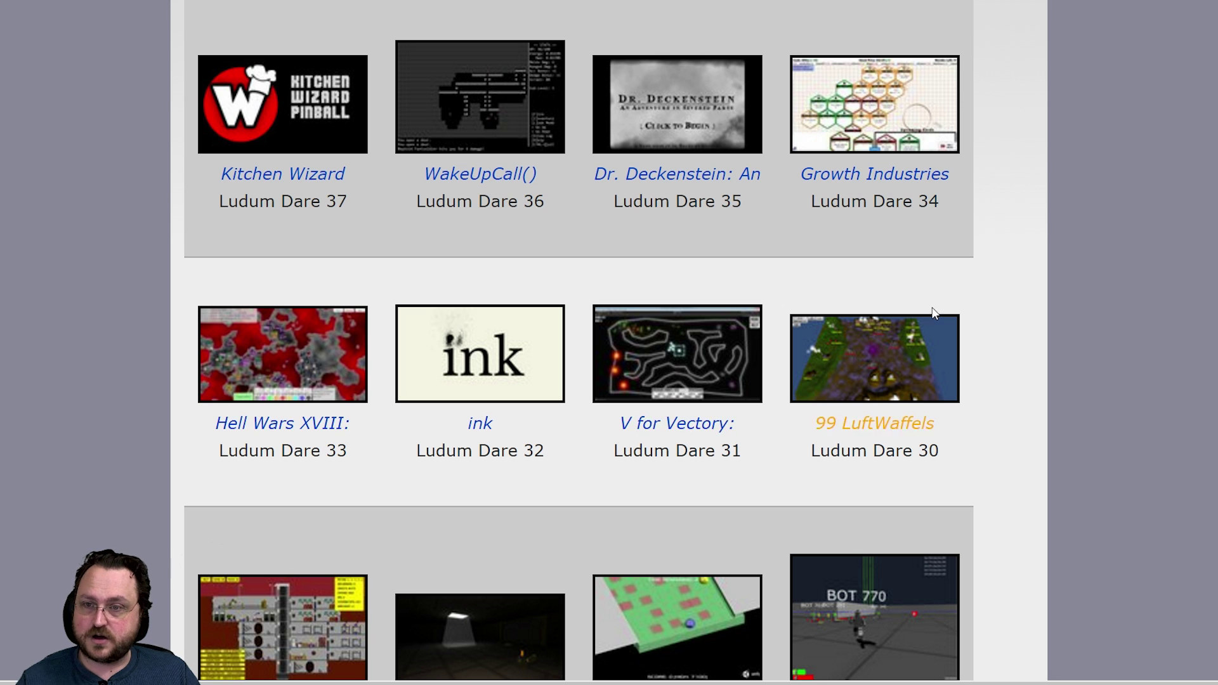
{"action": "scroll", "coordinate": [727, 347], "scroll_direction": "down", "scroll_amount": 6}
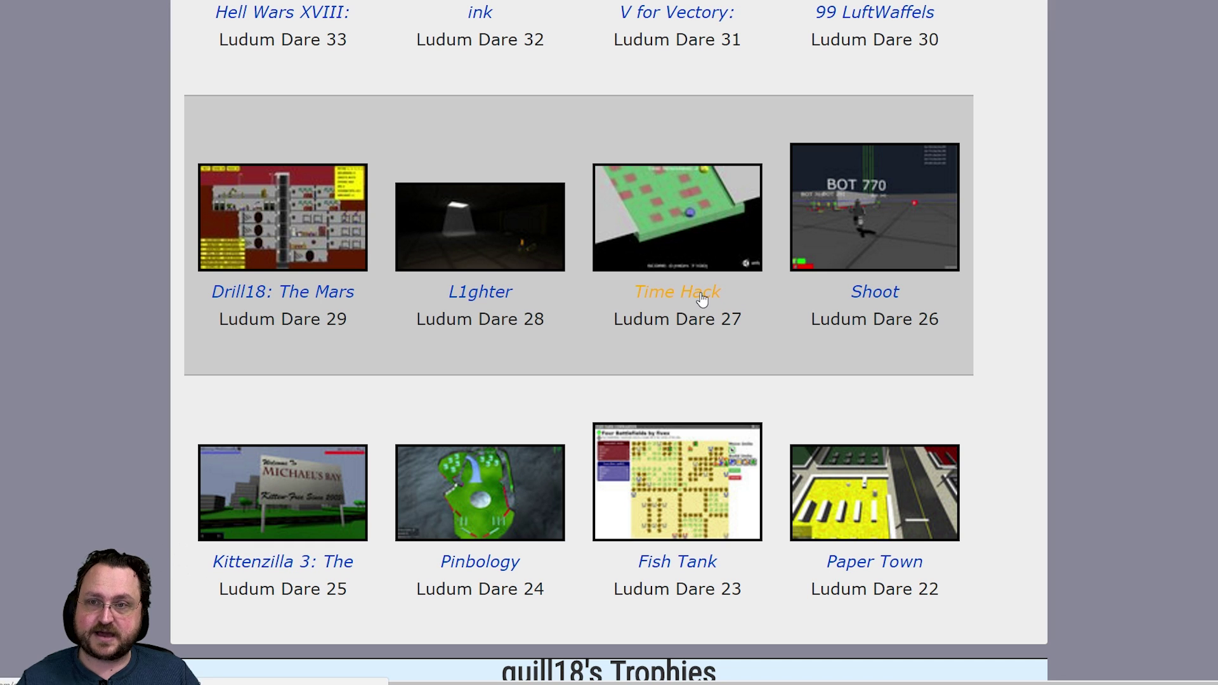
{"action": "left_click", "coordinate": [699, 252]}
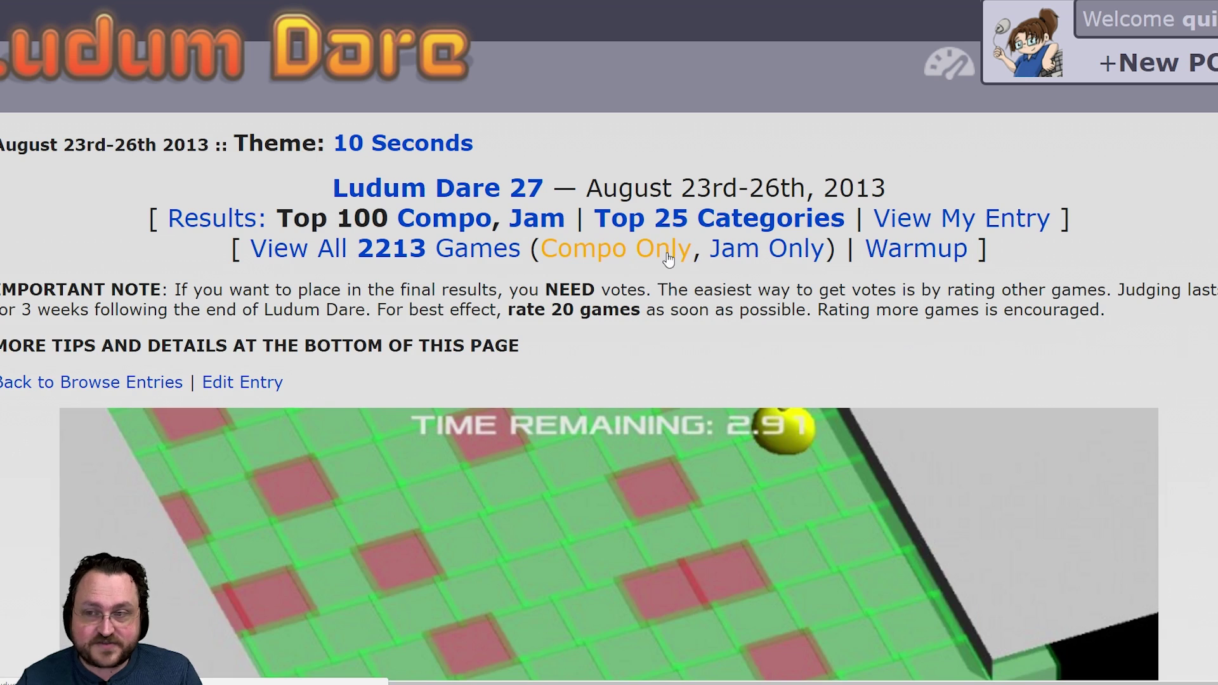
Step: Examine the Time Hack screenshot and description, and go back to the list of past entries
{"action": "scroll", "coordinate": [606, 421], "scroll_direction": "down", "scroll_amount": 5}
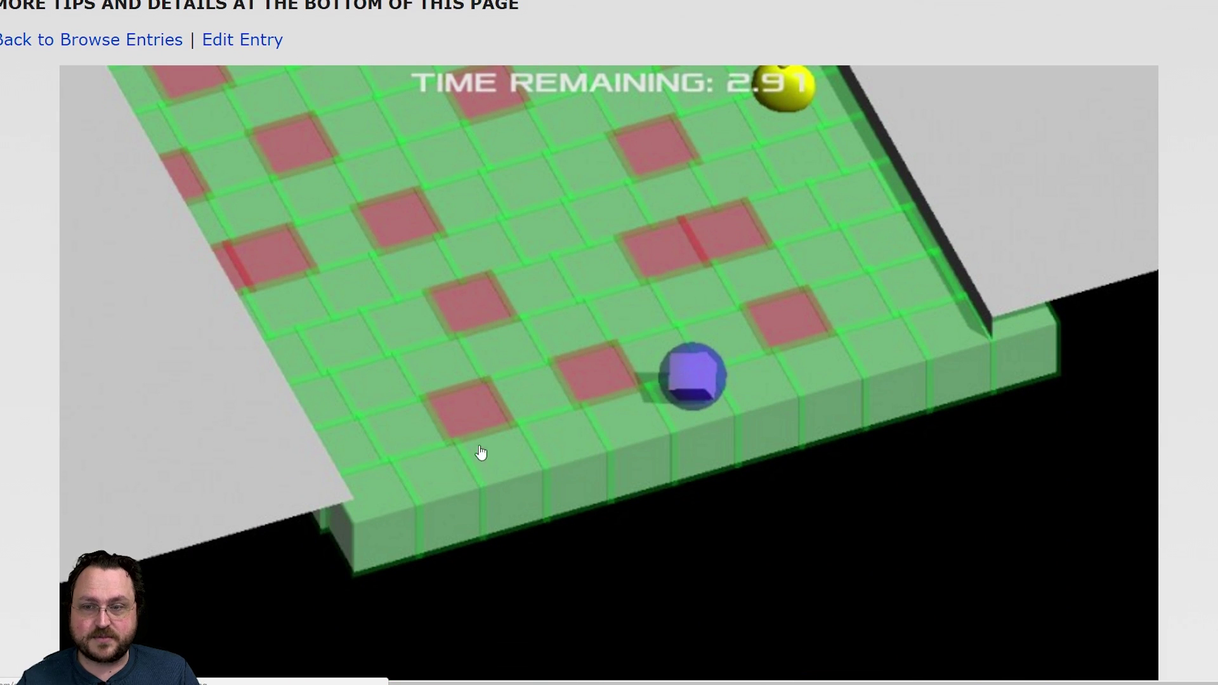
{"action": "scroll", "coordinate": [662, 368], "scroll_direction": "down", "scroll_amount": 1}
{"action": "scroll", "coordinate": [662, 369], "scroll_direction": "up", "scroll_amount": 1}
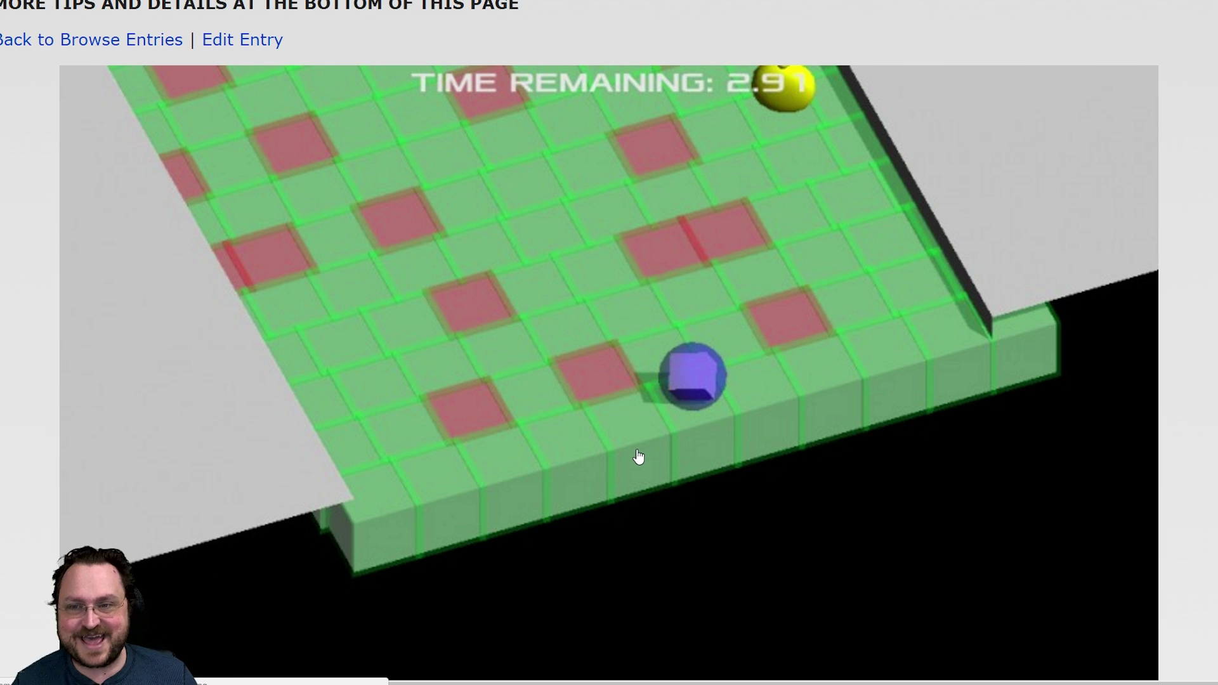
{"action": "scroll", "coordinate": [620, 473], "scroll_direction": "down", "scroll_amount": 1}
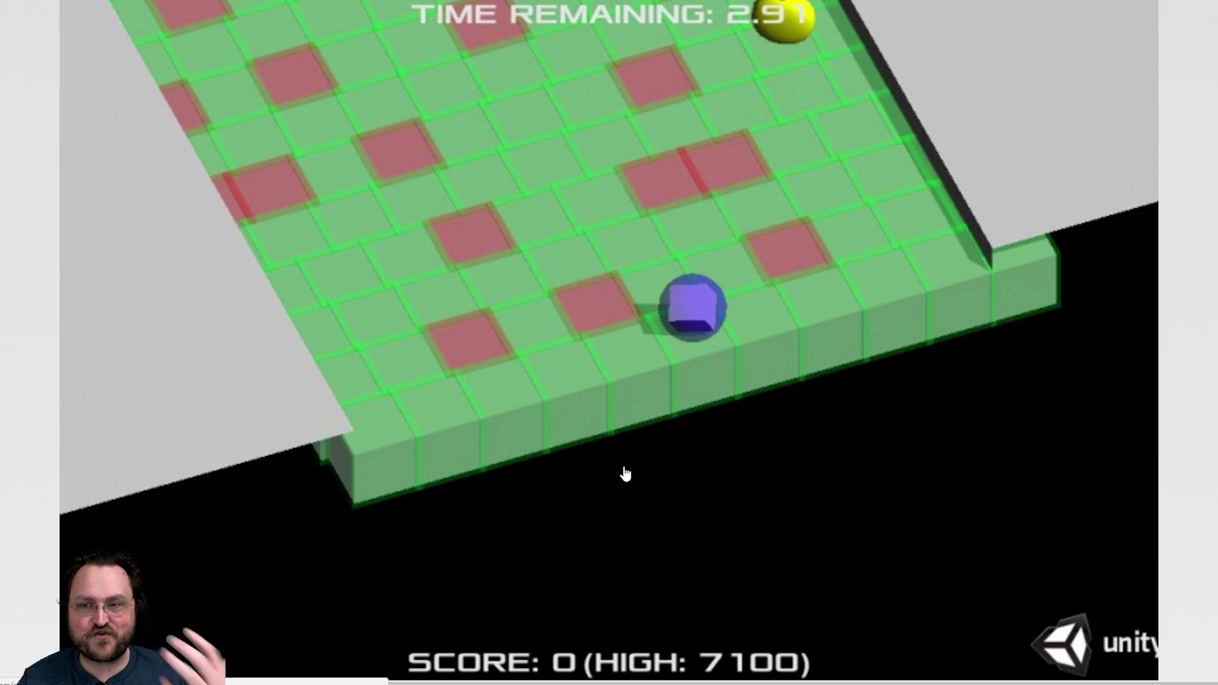
{"action": "scroll", "coordinate": [574, 468], "scroll_direction": "down", "scroll_amount": 7}
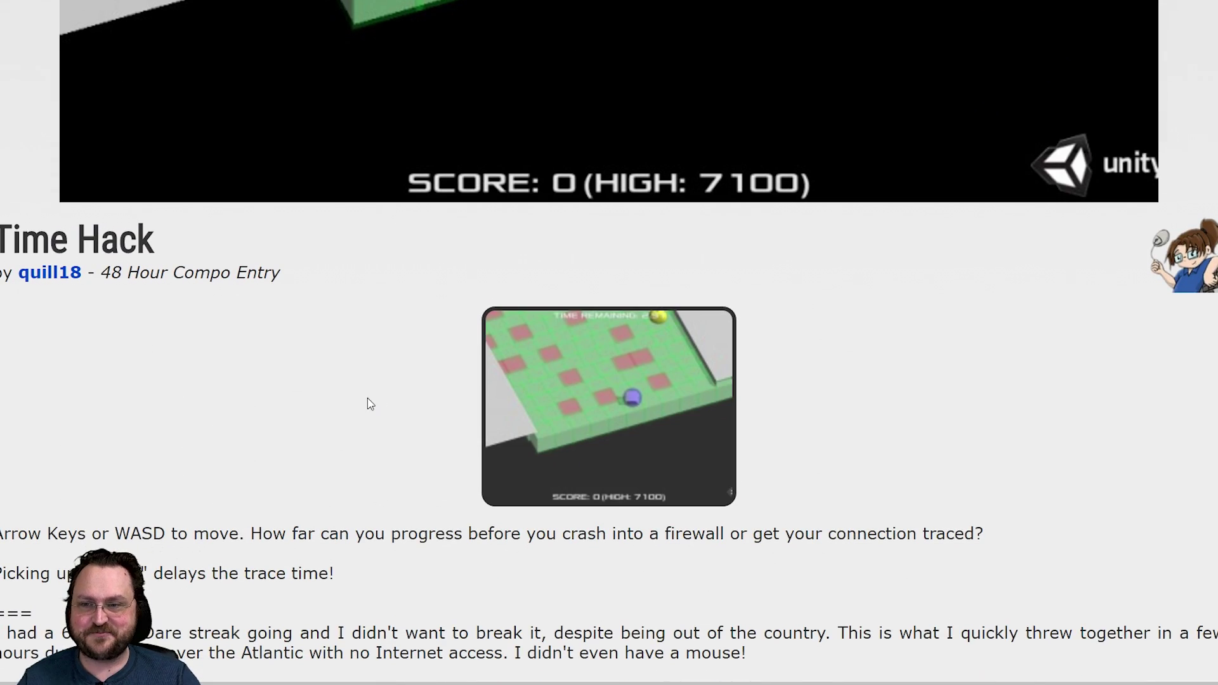
{"action": "scroll", "coordinate": [368, 398], "scroll_direction": "down", "scroll_amount": 6}
{"action": "scroll", "coordinate": [349, 414], "scroll_direction": "up", "scroll_amount": 14}
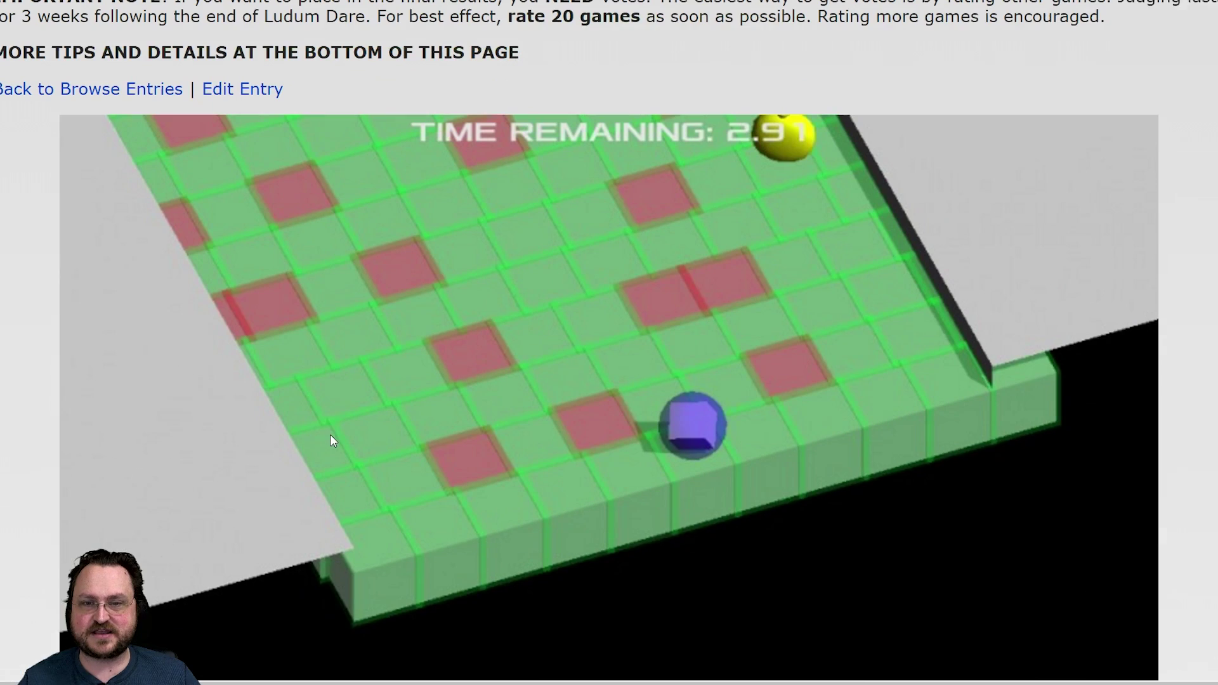
{"action": "scroll", "coordinate": [413, 267], "scroll_direction": "down", "scroll_amount": 1}
{"action": "key", "text": "alt+Left"}
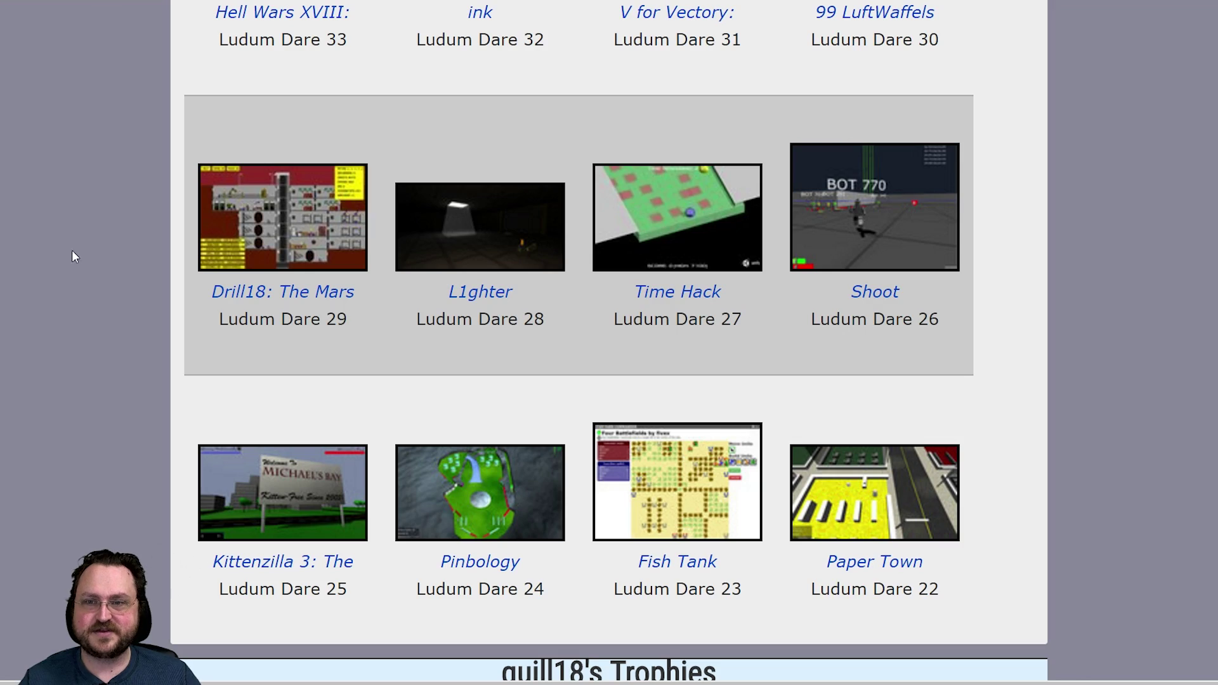
Step: Look over the whole list of past entries from Ludum Dare 37 back to Ludum Dare 22
{"action": "scroll", "coordinate": [87, 386], "scroll_direction": "up", "scroll_amount": 5}
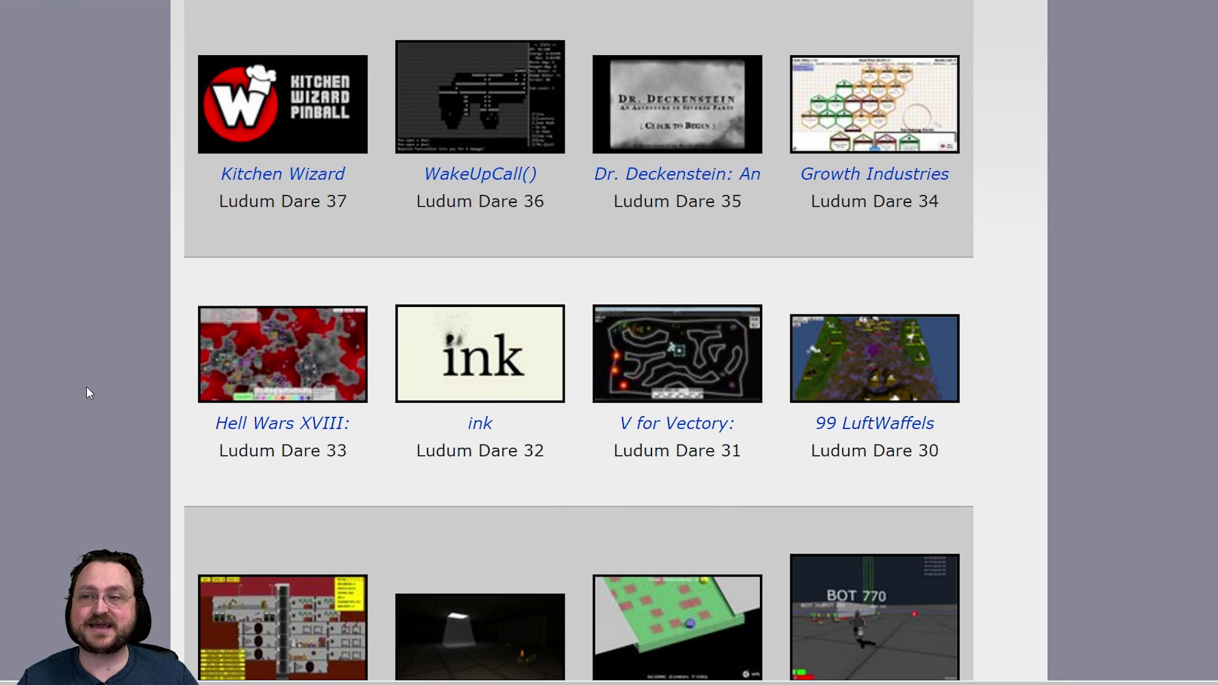
{"action": "scroll", "coordinate": [87, 387], "scroll_direction": "up", "scroll_amount": 3}
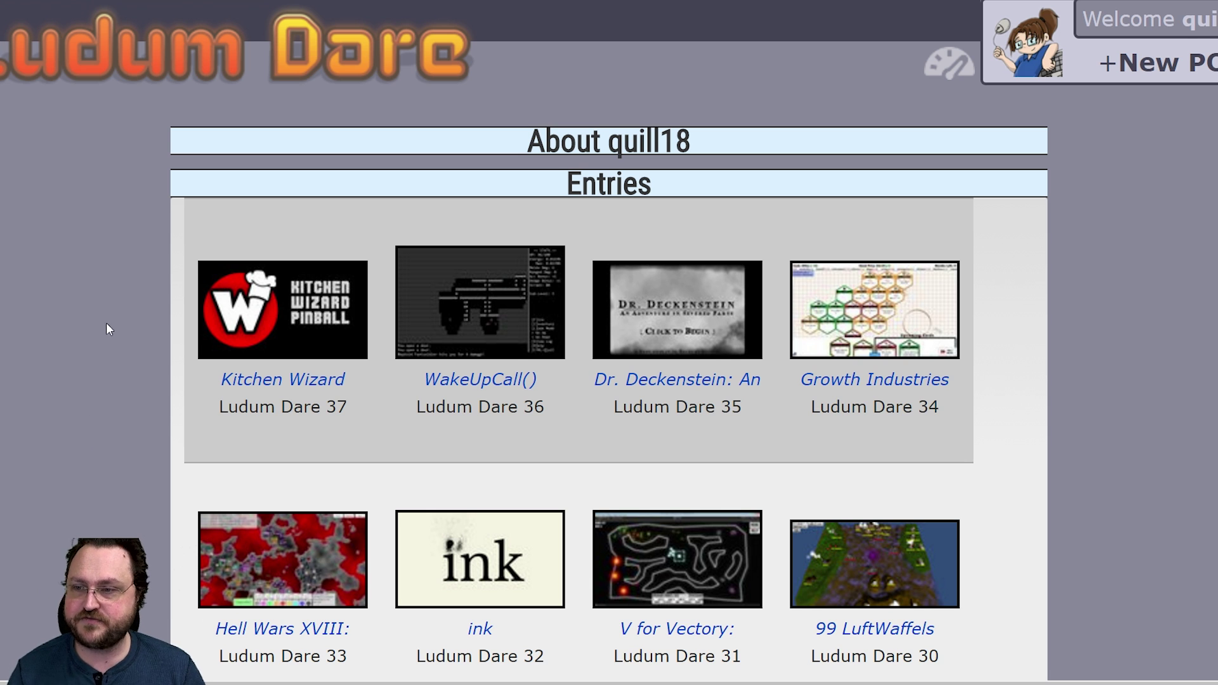
{"action": "scroll", "coordinate": [102, 327], "scroll_direction": "down", "scroll_amount": 3}
{"action": "scroll", "coordinate": [108, 322], "scroll_direction": "down", "scroll_amount": 3}
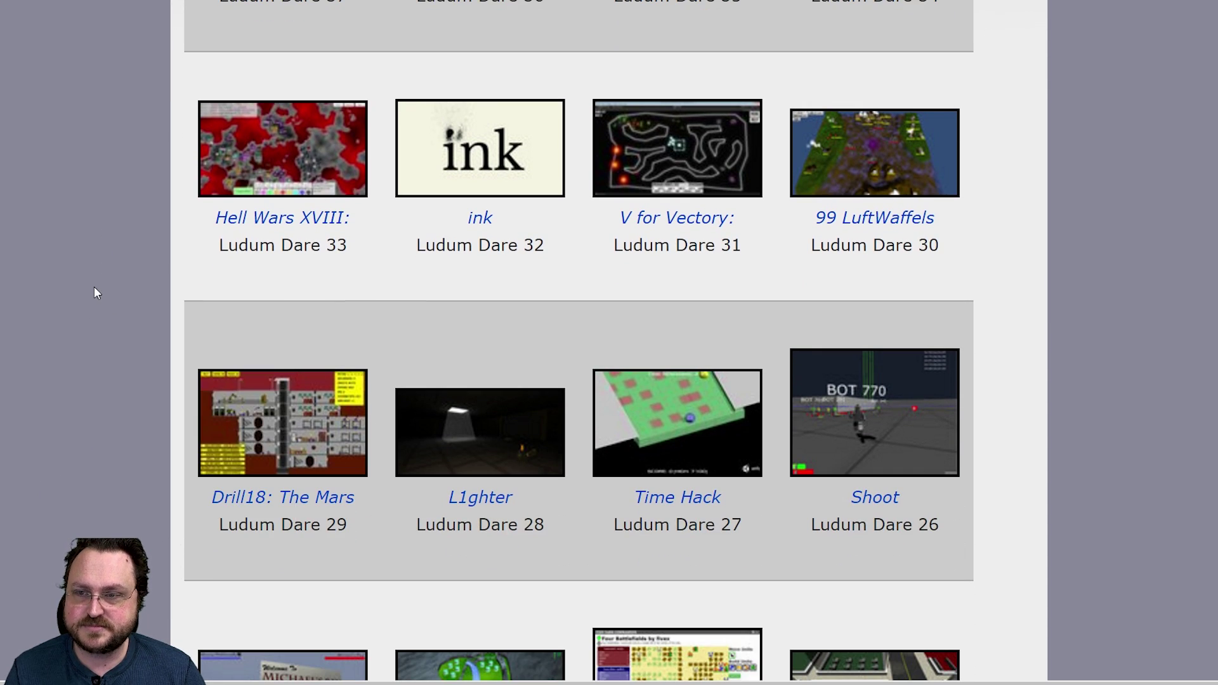
{"action": "scroll", "coordinate": [108, 272], "scroll_direction": "down", "scroll_amount": 7}
{"action": "scroll", "coordinate": [116, 259], "scroll_direction": "up", "scroll_amount": 6}
{"action": "scroll", "coordinate": [103, 245], "scroll_direction": "up", "scroll_amount": 6}
{"action": "scroll", "coordinate": [584, 495], "scroll_direction": "down", "scroll_amount": 10}
{"action": "scroll", "coordinate": [602, 497], "scroll_direction": "up", "scroll_amount": 10}
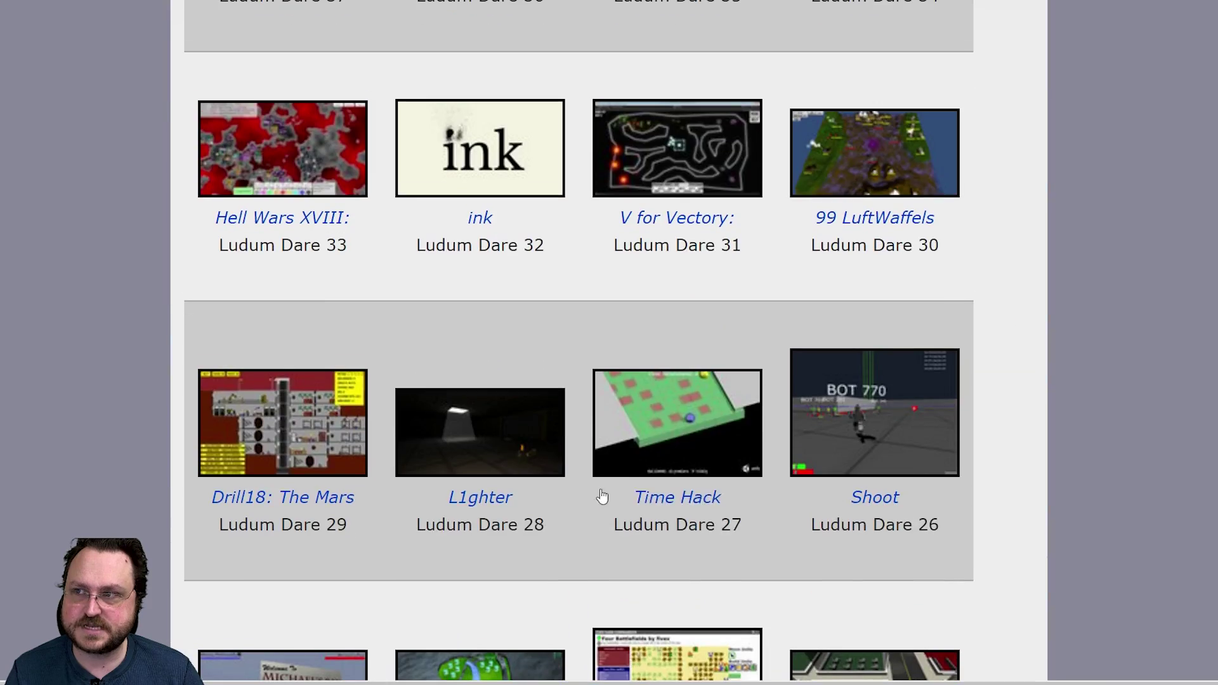